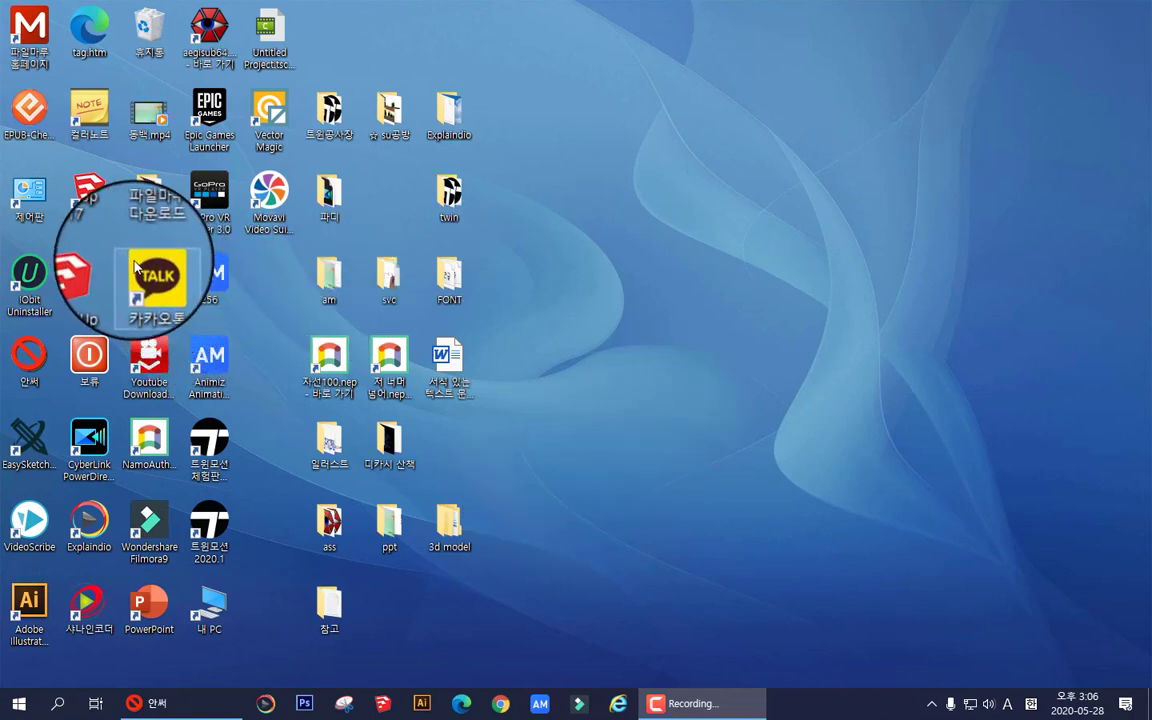
Step: Launch SketchUp 2017 with the default Woodworking - Millimeters template and open 3D Warehouse
double_click(92, 207)
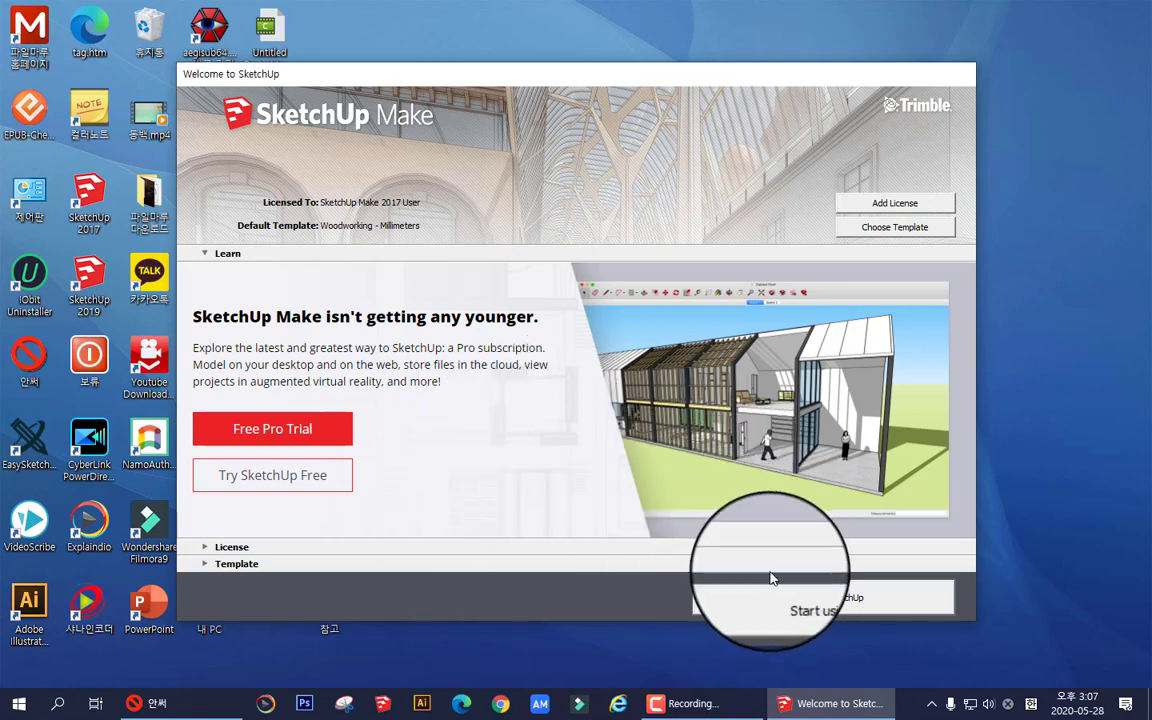
left_click(820, 606)
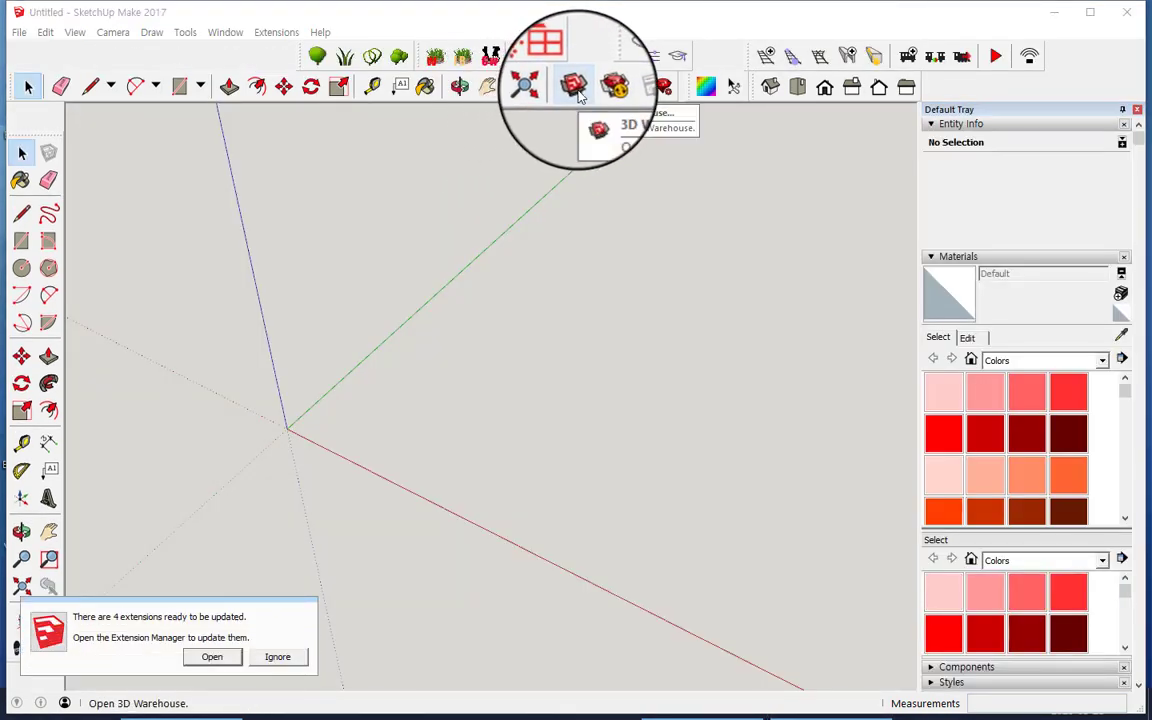
left_click(578, 92)
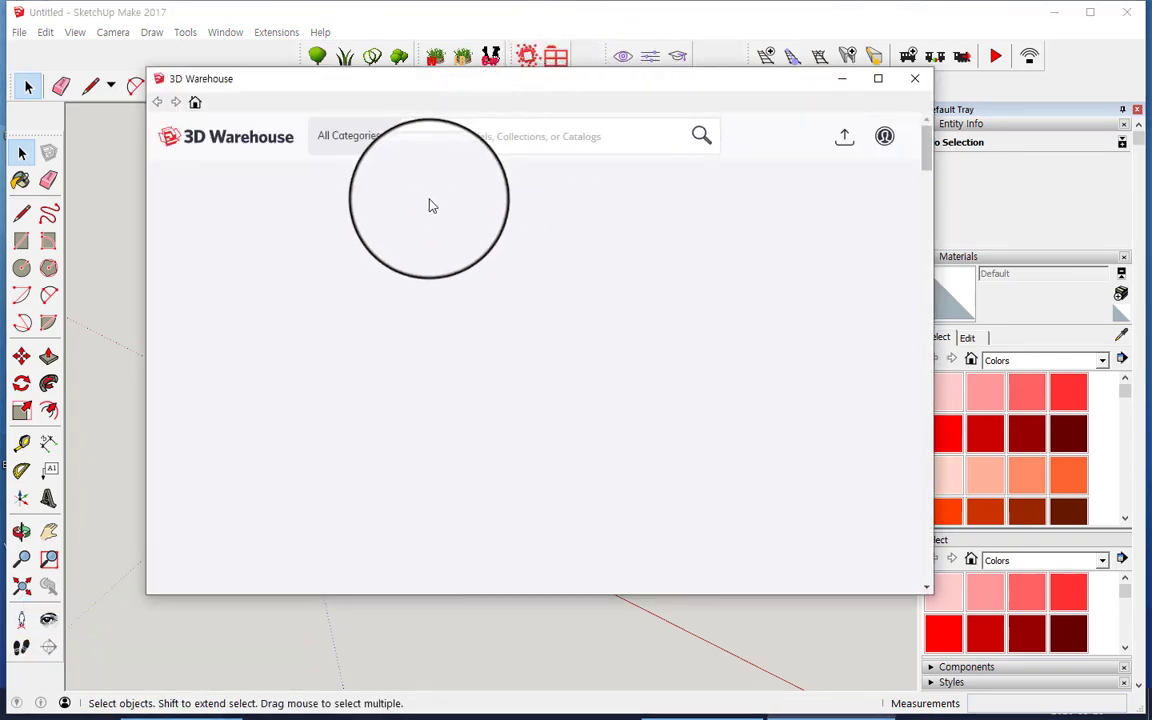
Step: Search 3D Warehouse for "curved tv" across all categories
left_click(438, 138)
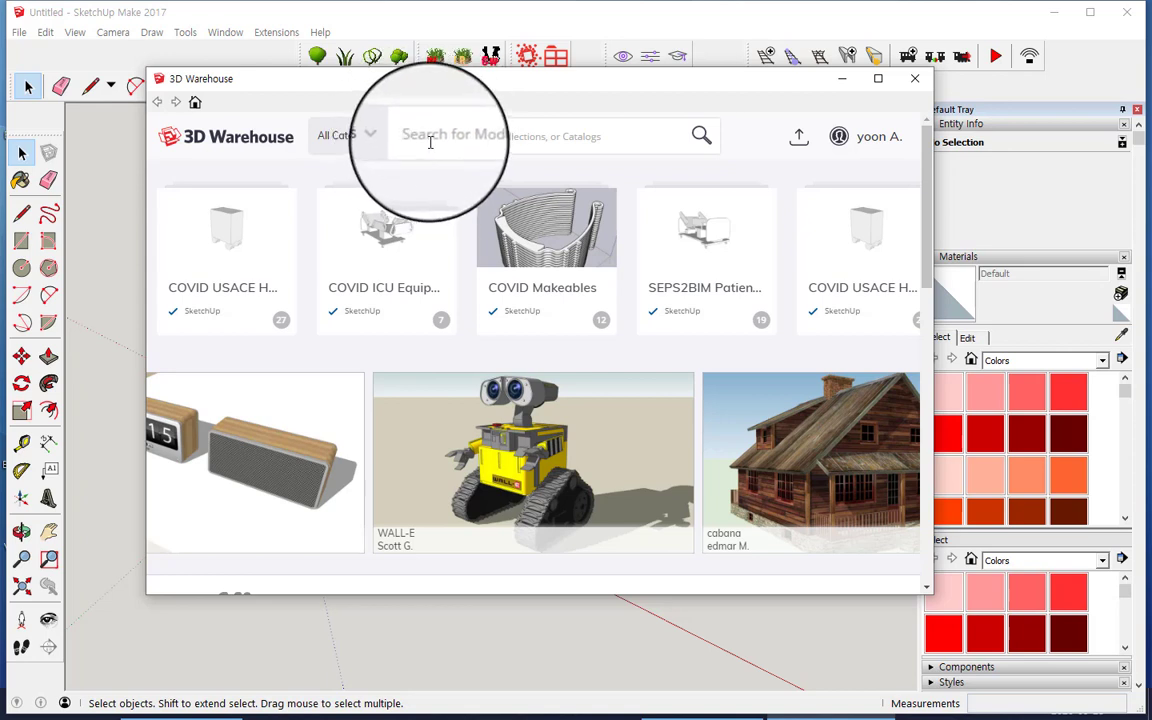
left_click(430, 140)
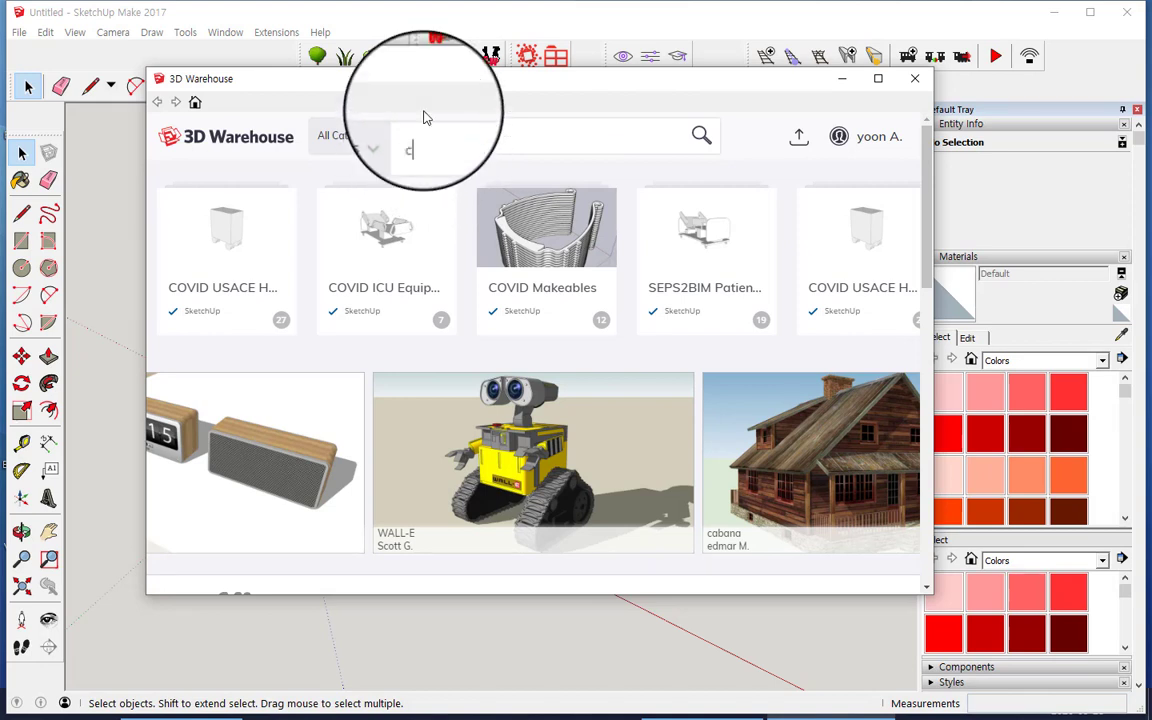
type("curv")
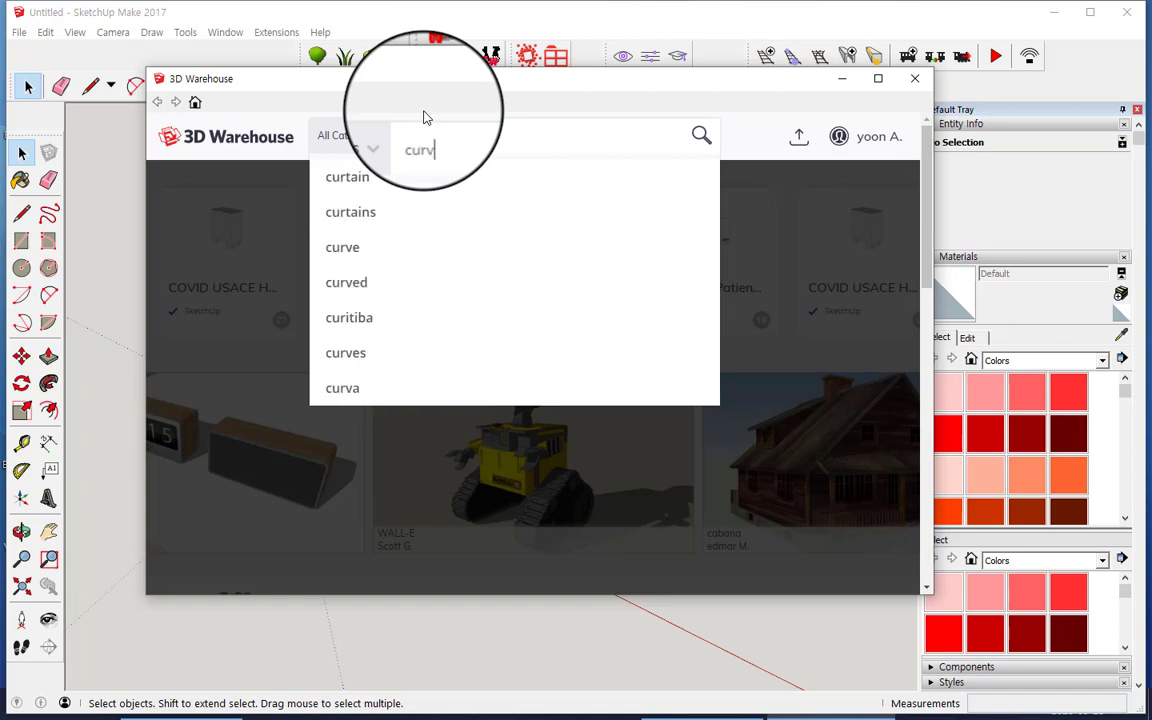
type("ed ")
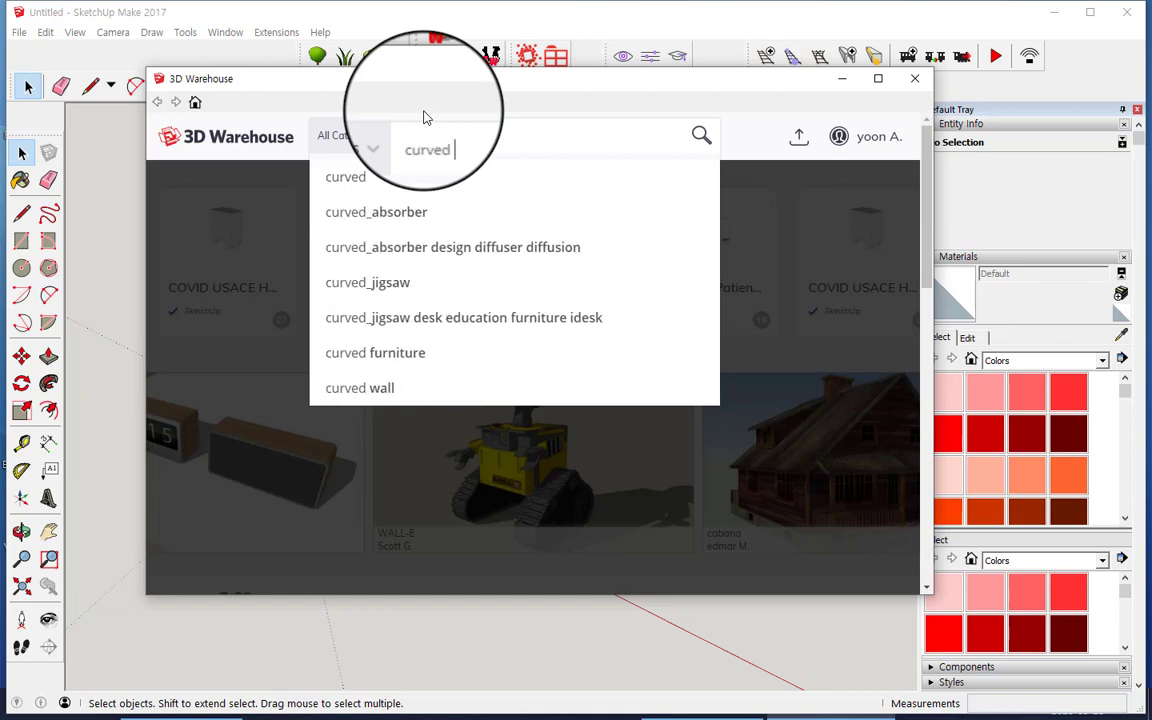
type("tv")
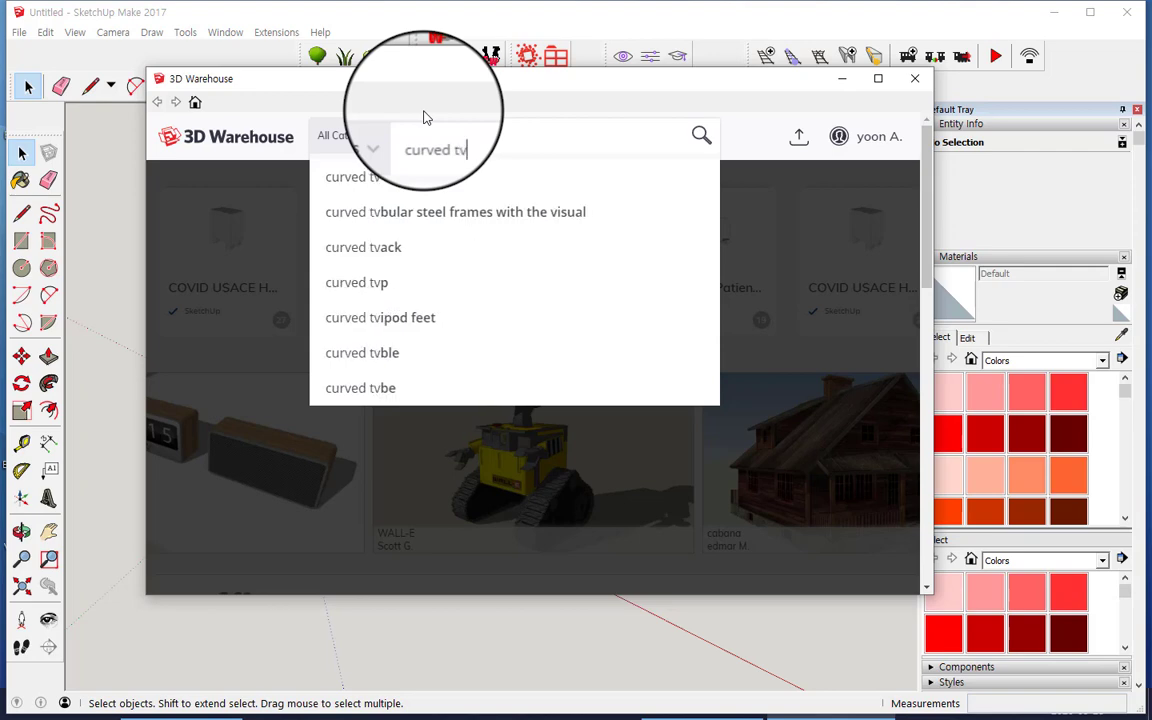
left_click(372, 184)
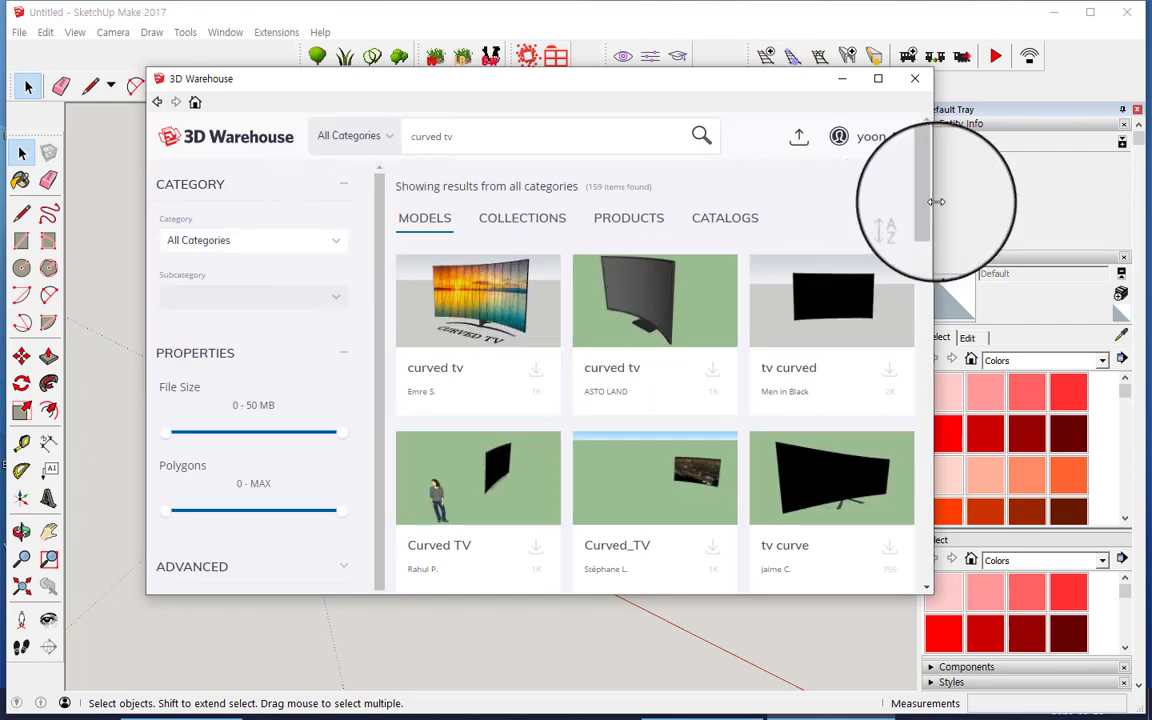
Step: Download the "curved smart tv" model with the smart hub screen directly into the SketchUp model and place it near the origin
left_click_drag(928, 214, 892, 267)
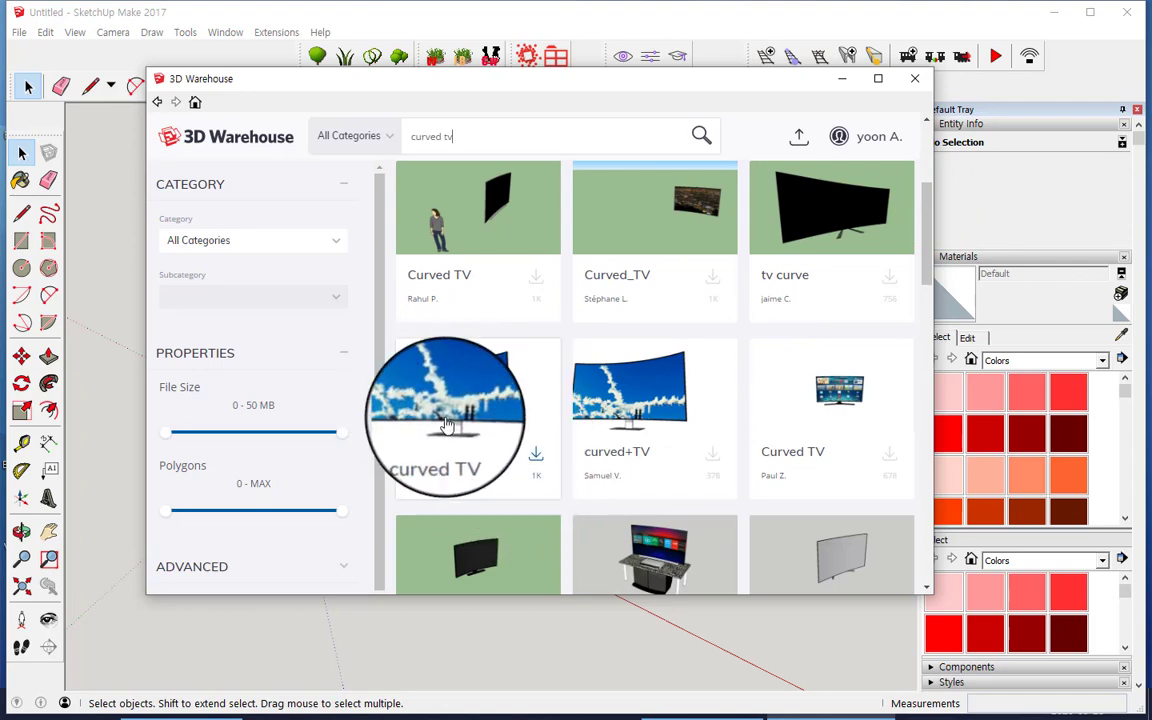
scroll(460, 425, "down", 4)
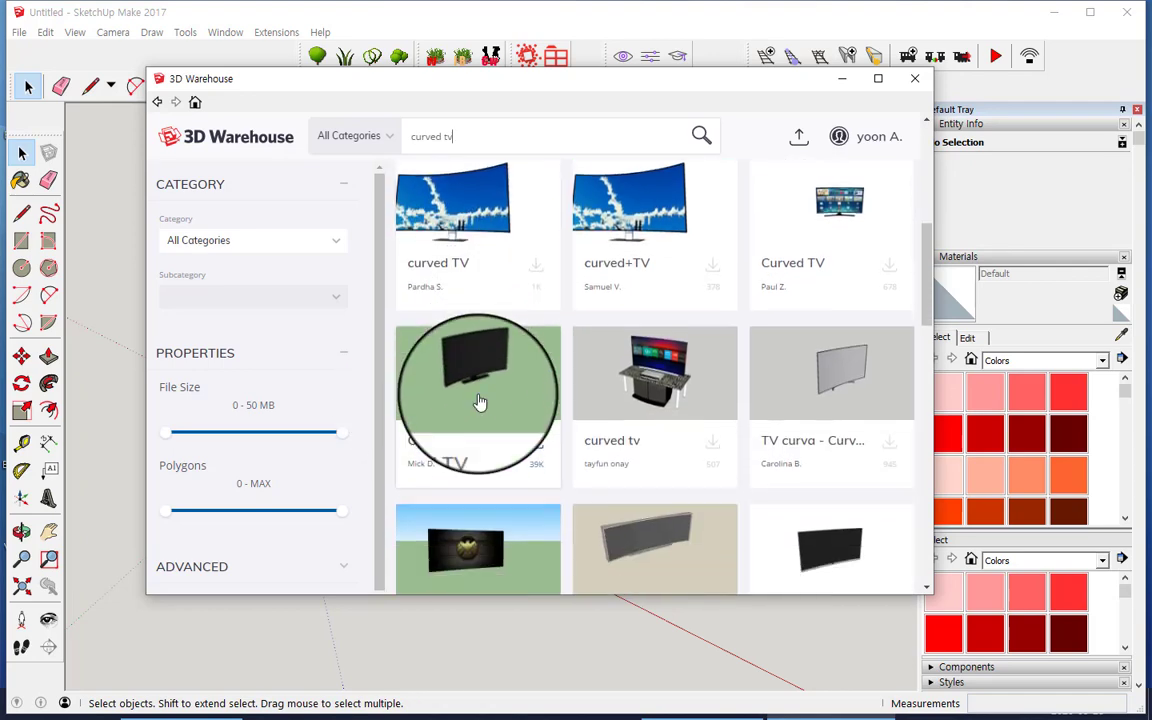
scroll(480, 402, "down", 3)
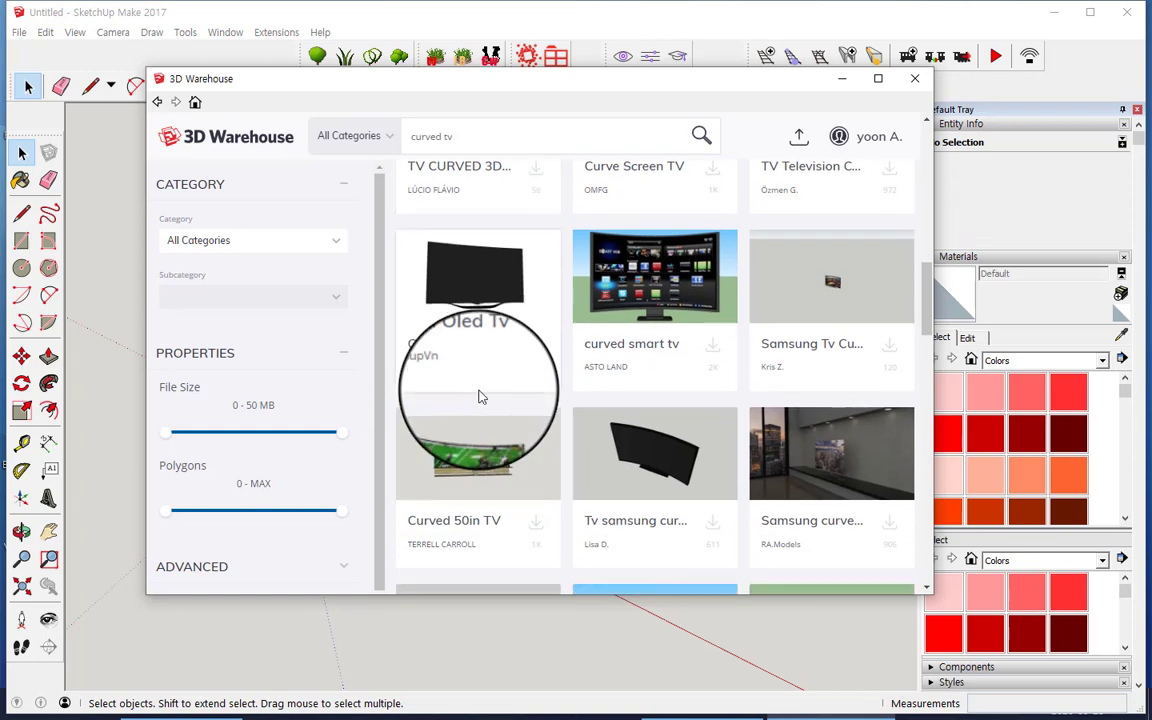
scroll(487, 402, "up", 2)
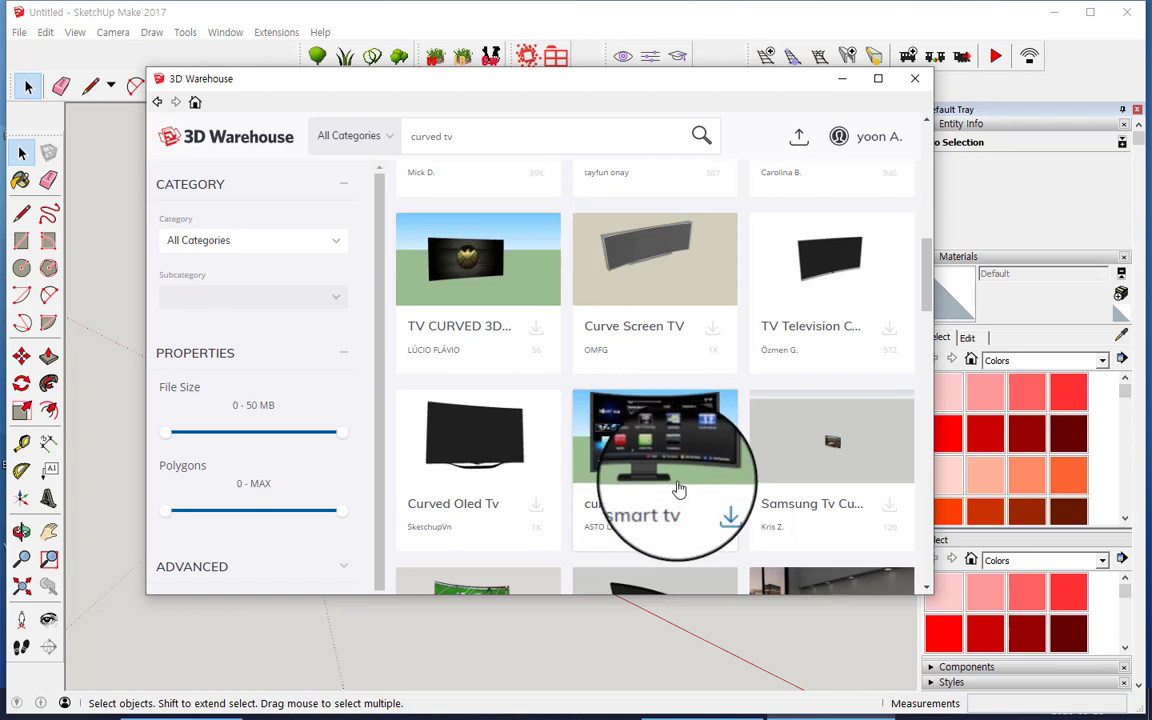
left_click(710, 506)
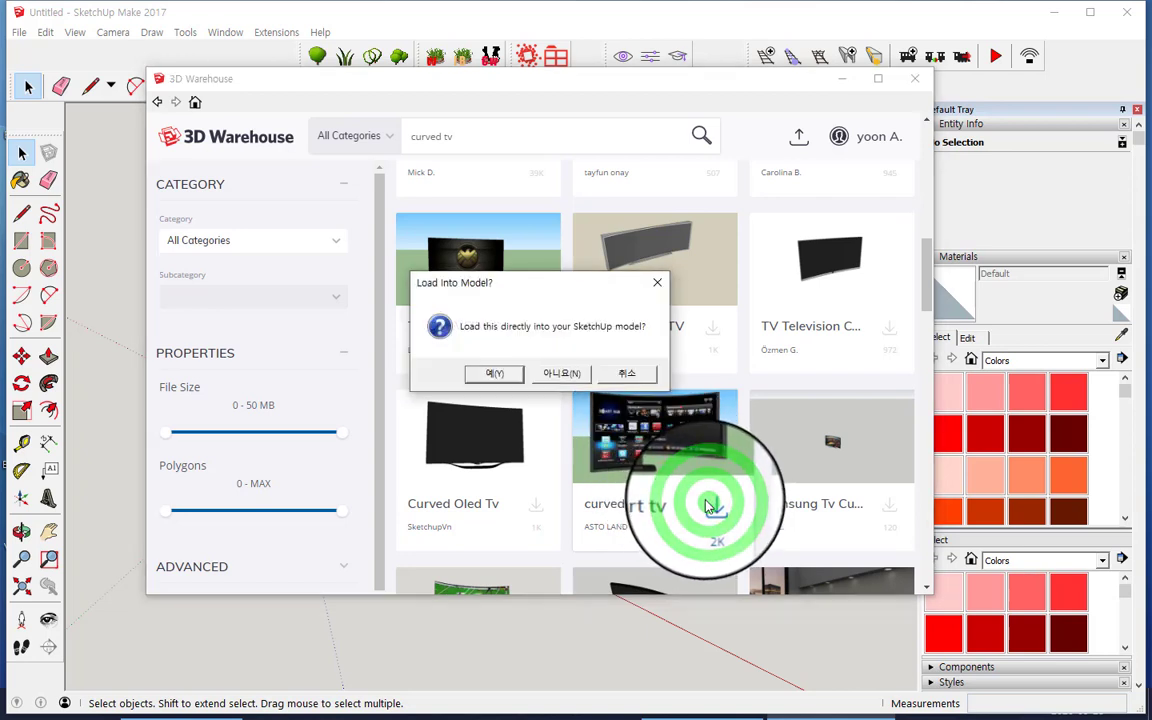
left_click(508, 377)
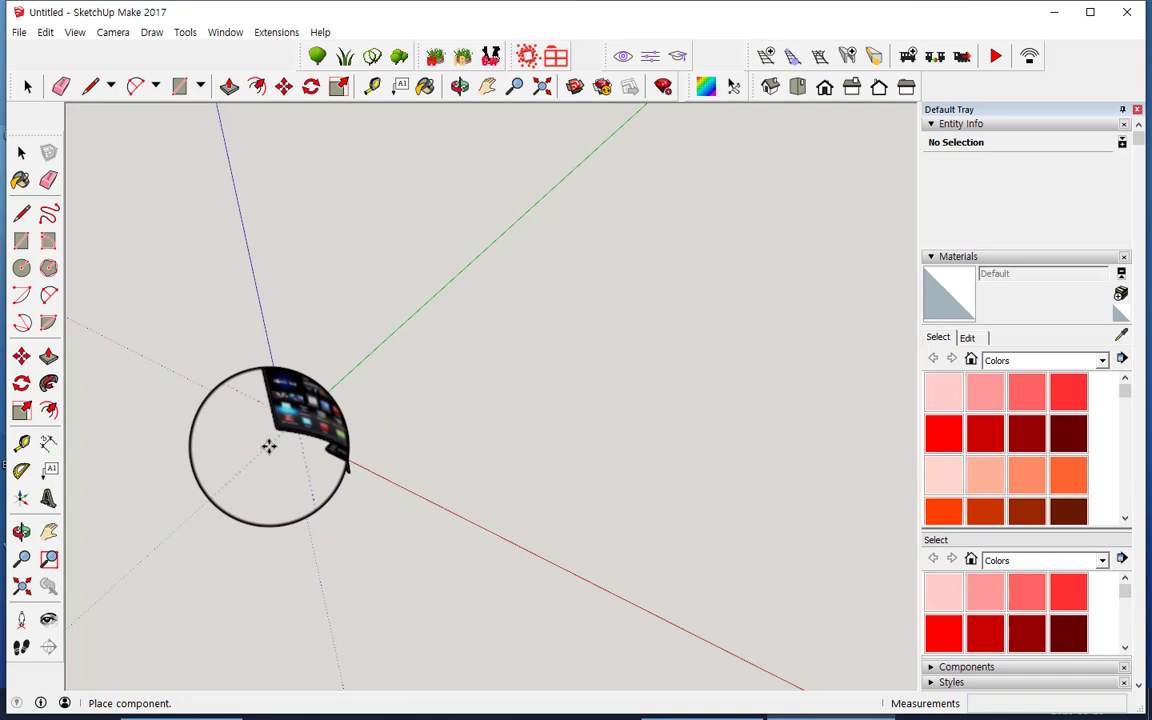
left_click(269, 446)
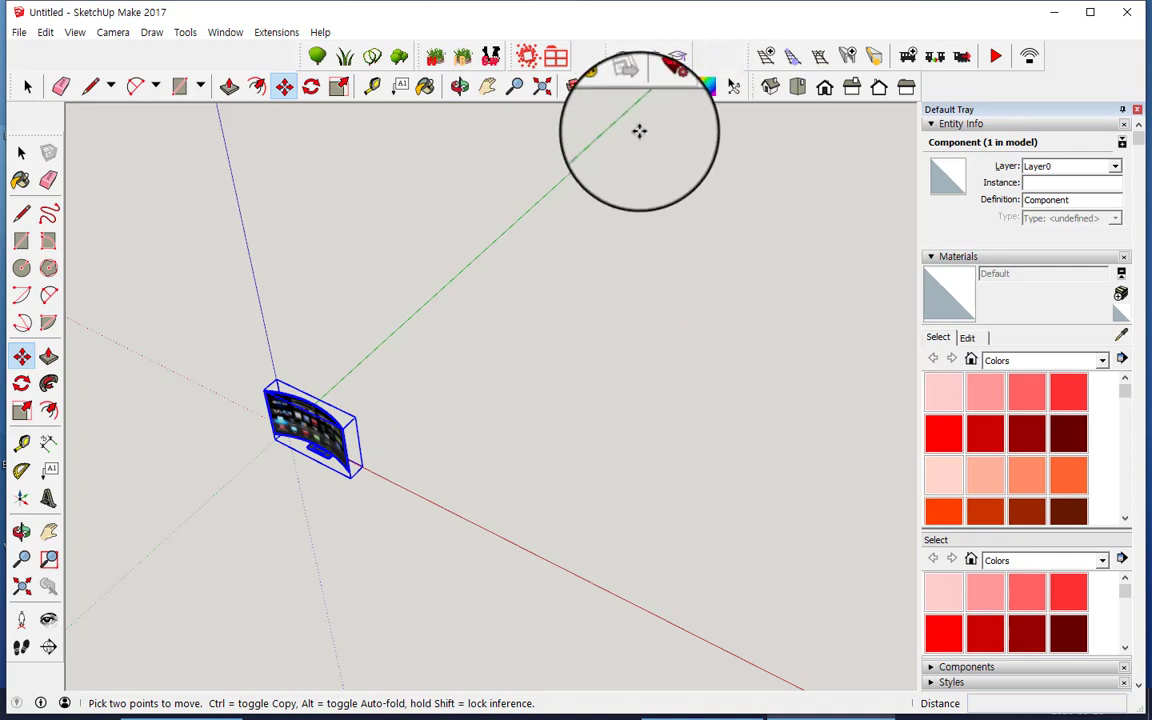
left_click(576, 88)
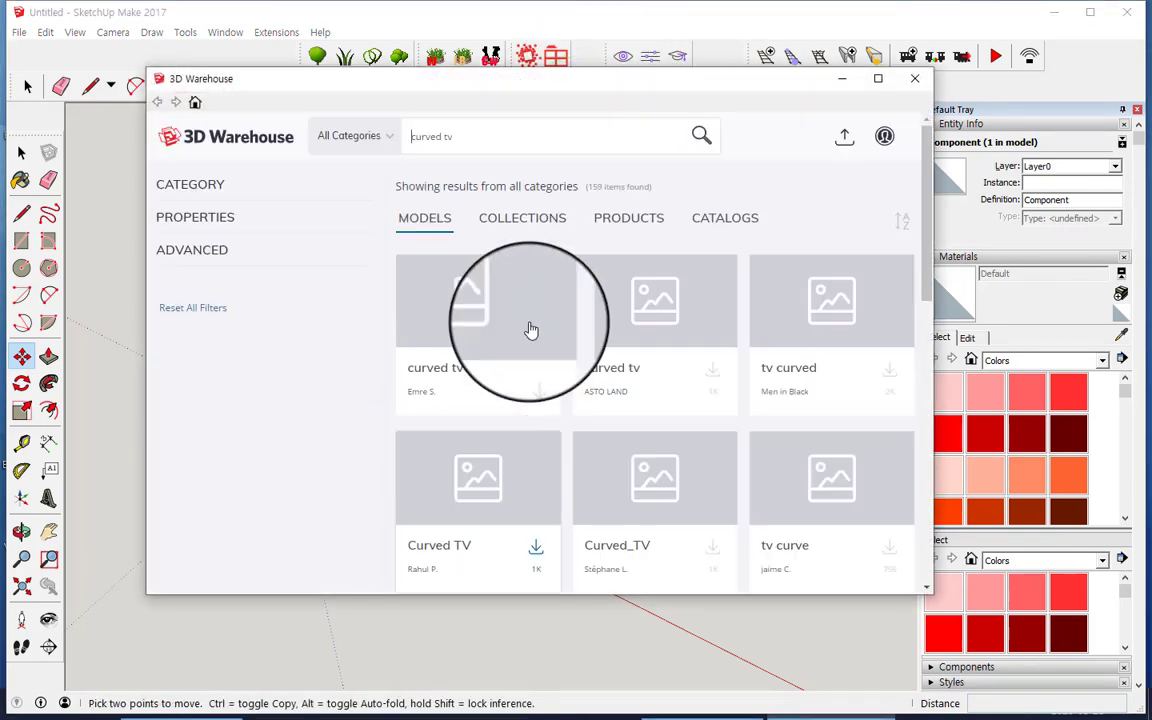
left_click(913, 84)
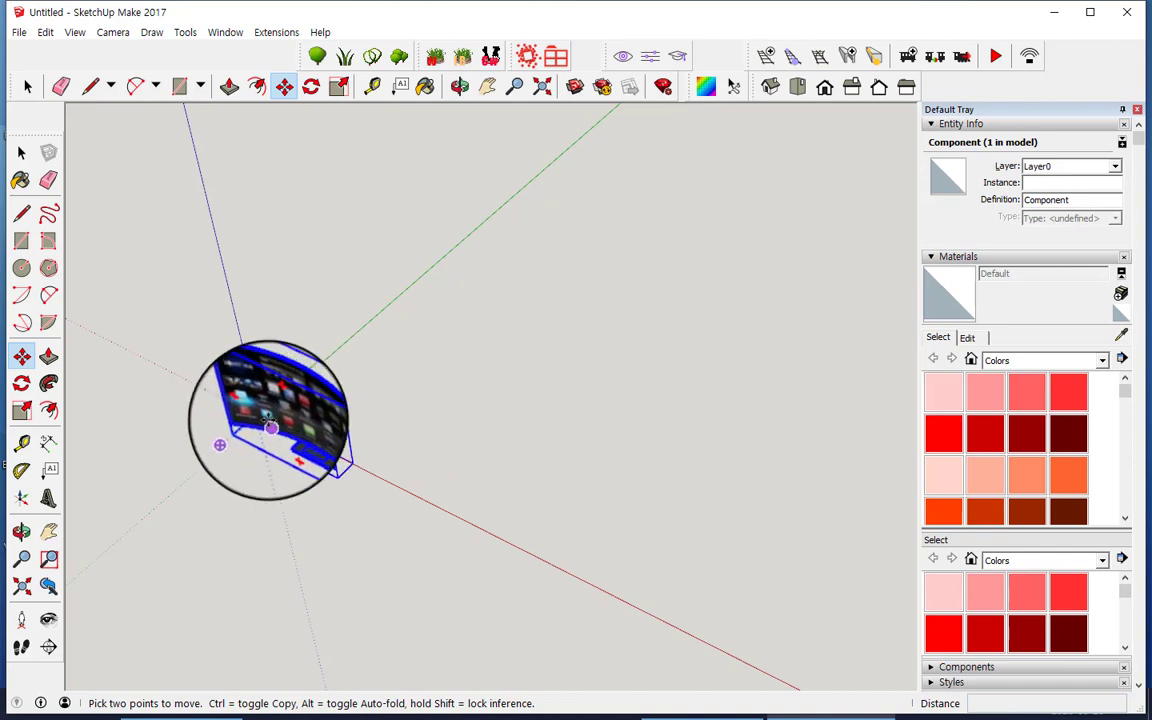
left_click(706, 90)
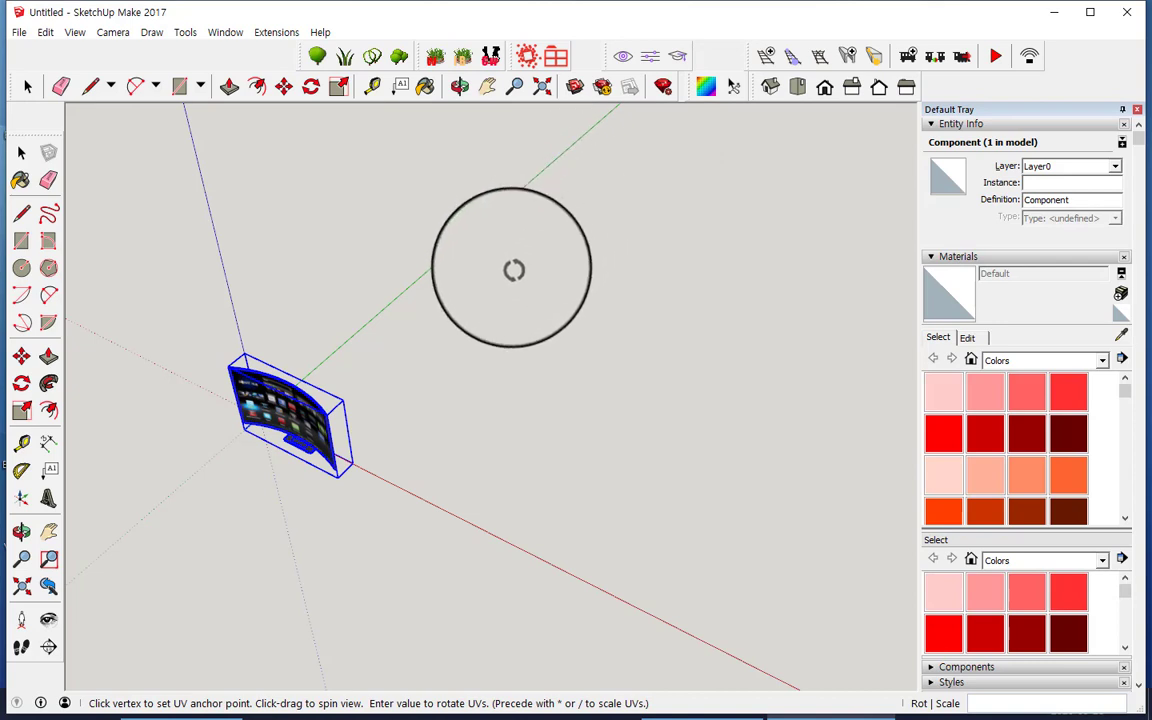
scroll(510, 274, "down", 1)
scroll(510, 274, "up", 2)
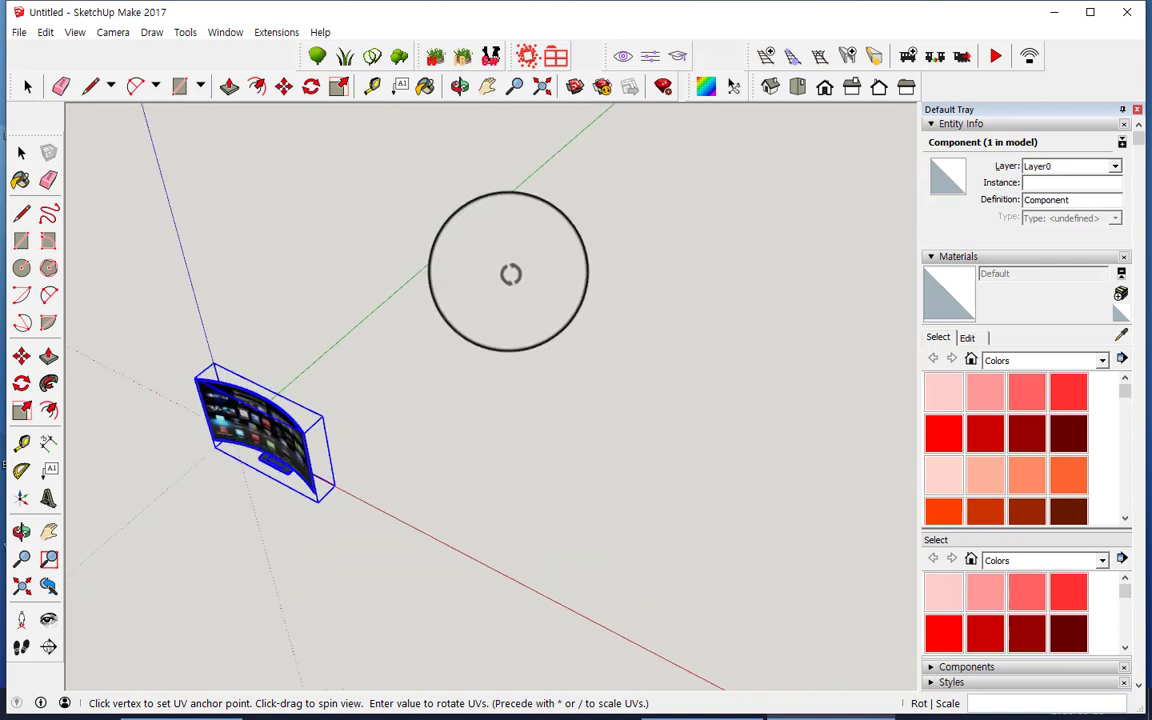
scroll(512, 274, "up", 1)
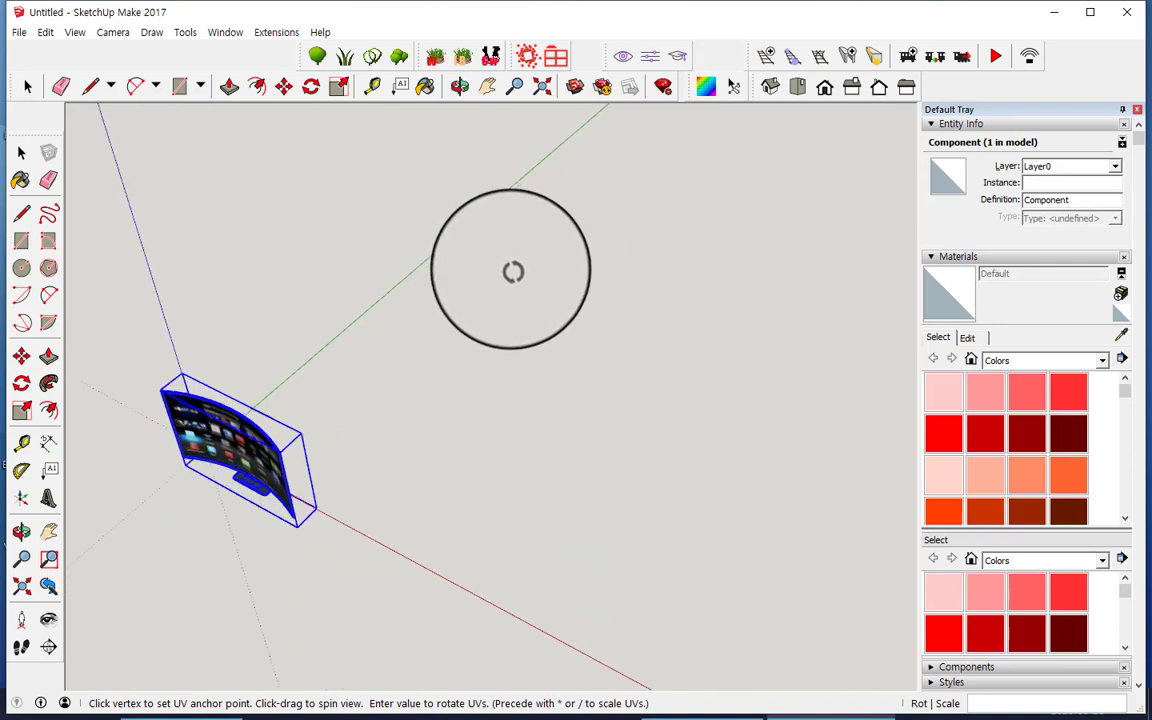
left_click(707, 88)
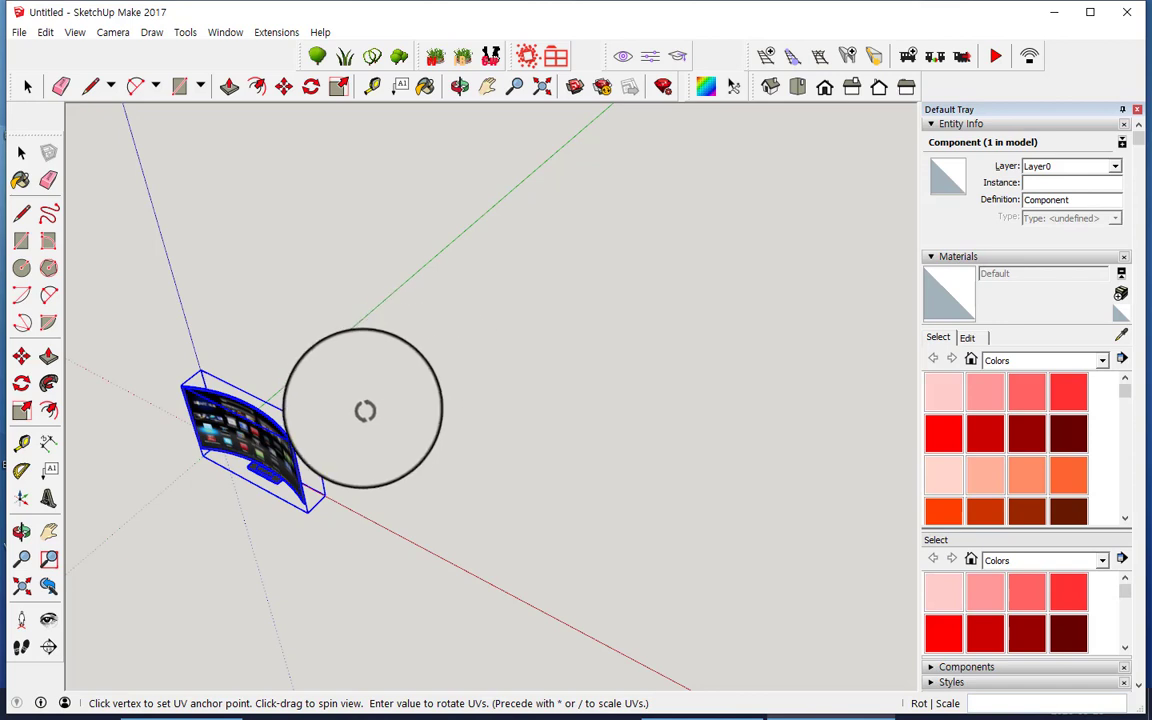
Step: Examine the placed TV in the right, back and front standard views, ending close up on the front
left_click(848, 92)
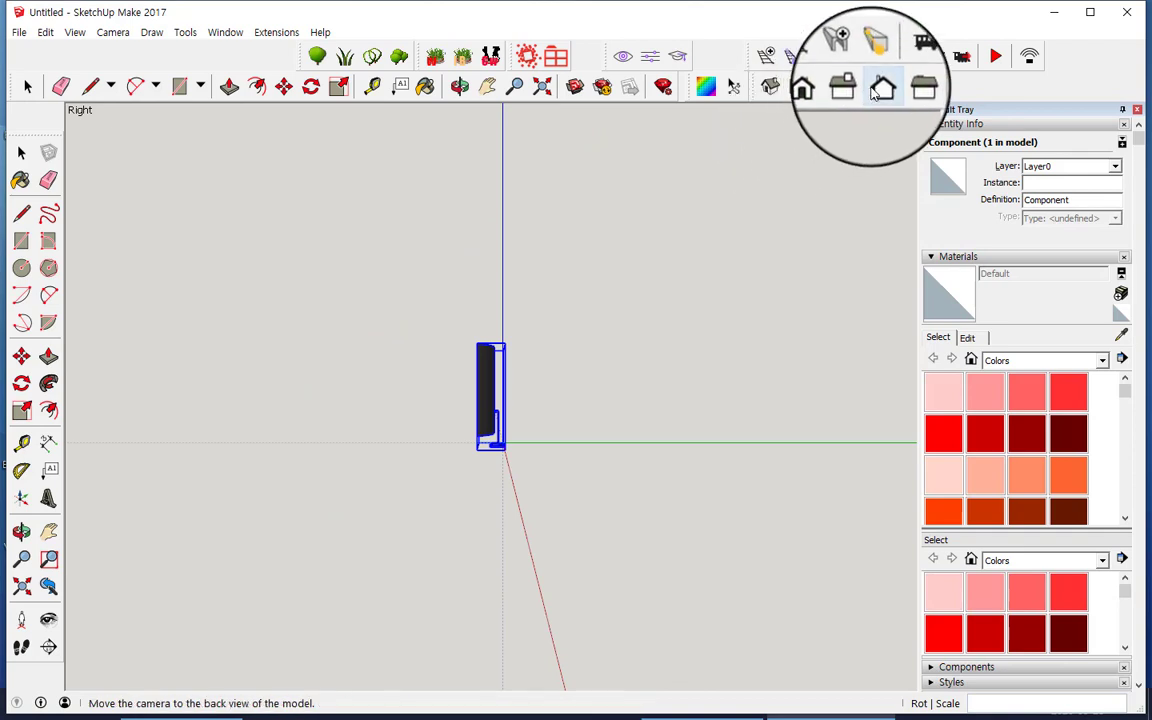
left_click(878, 90)
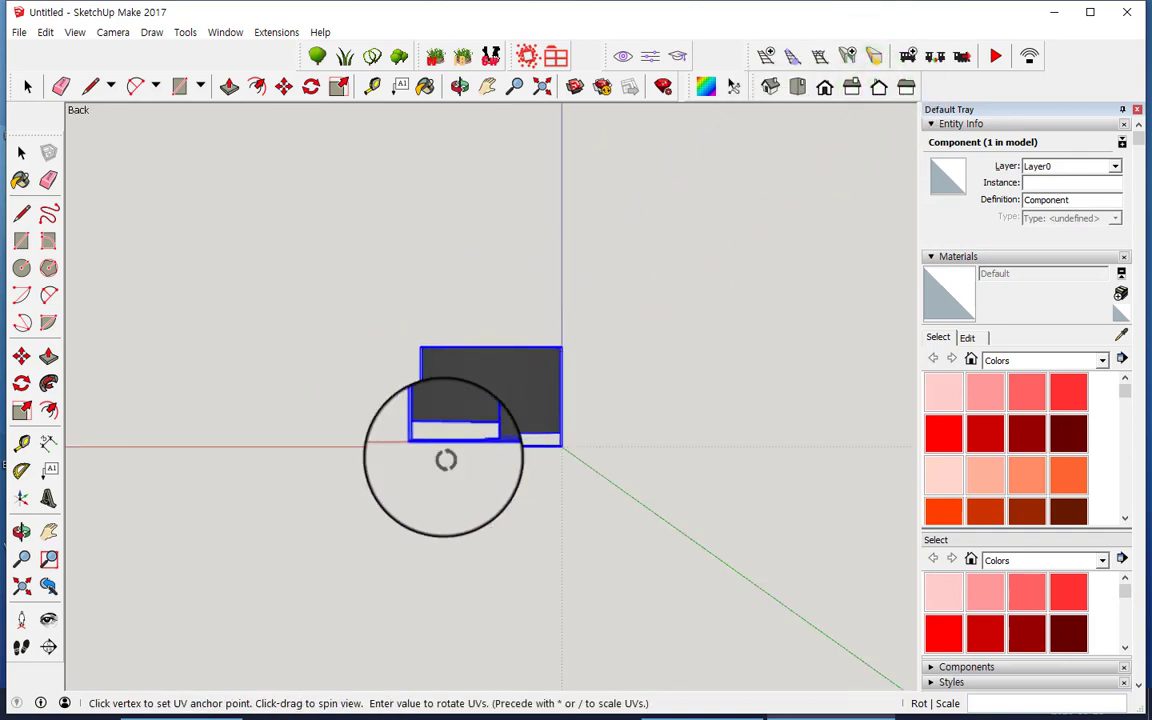
left_click(822, 90)
scroll(670, 285, "up", 3)
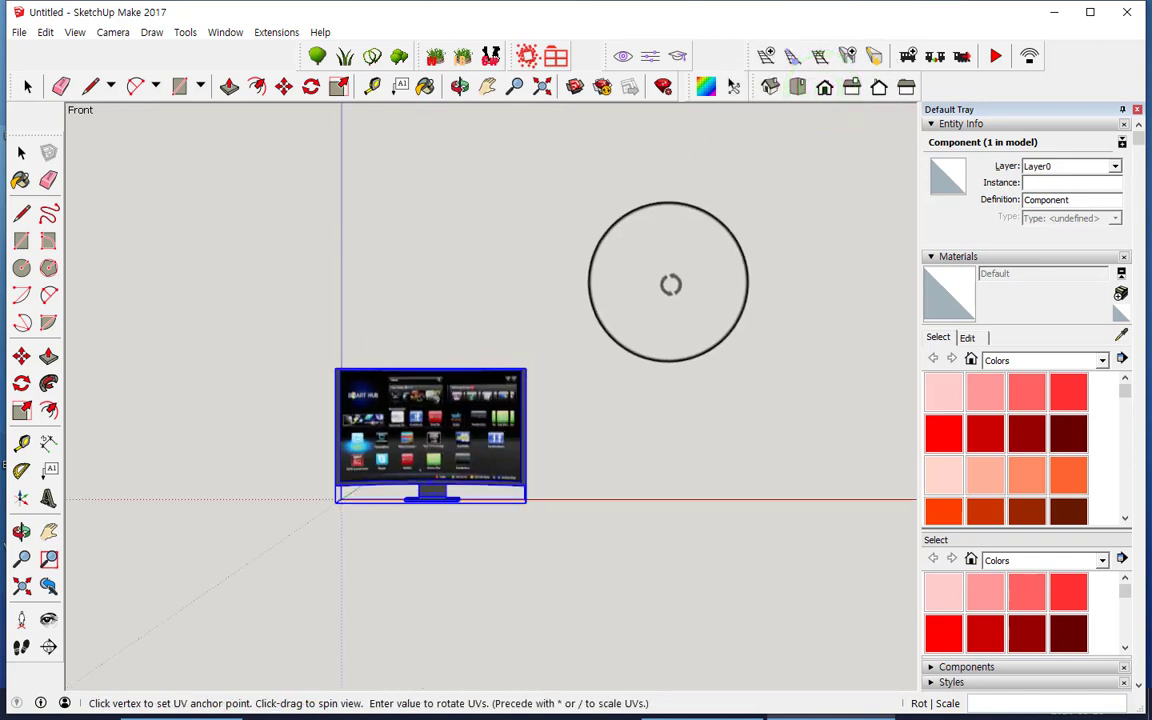
scroll(670, 285, "up", 2)
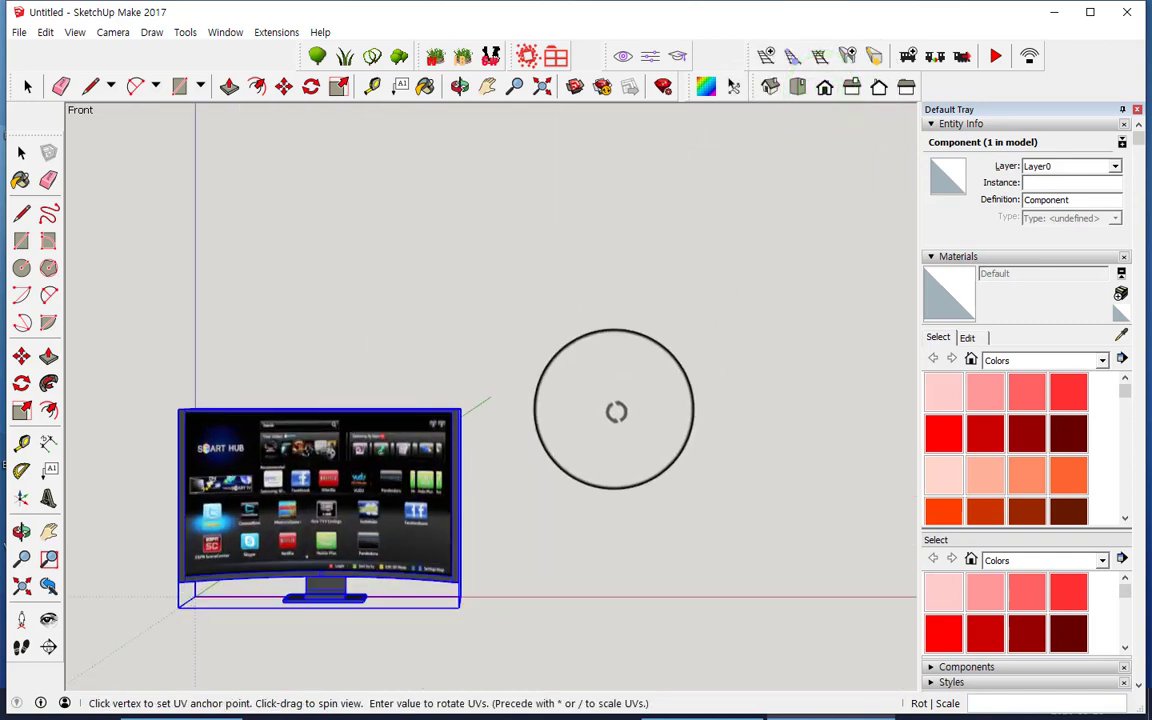
right_click(616, 413)
left_click(600, 420)
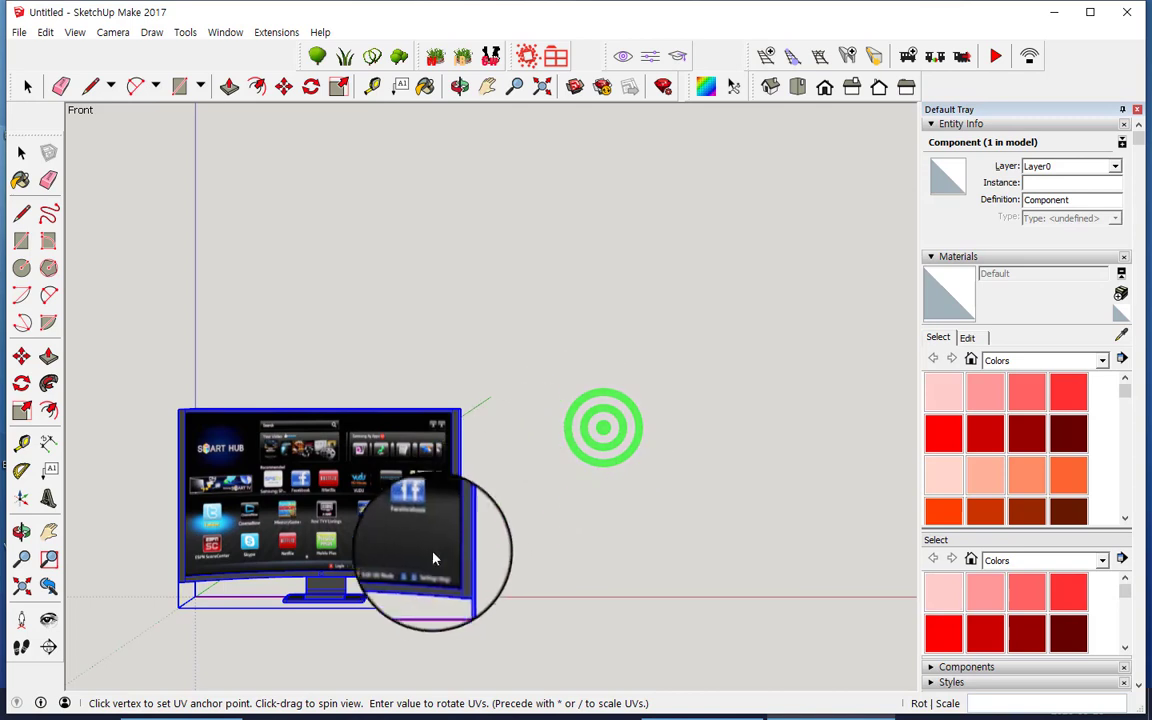
Step: Center the TV in the front view and orbit around it to examine the curved screen and stand
left_click(48, 531)
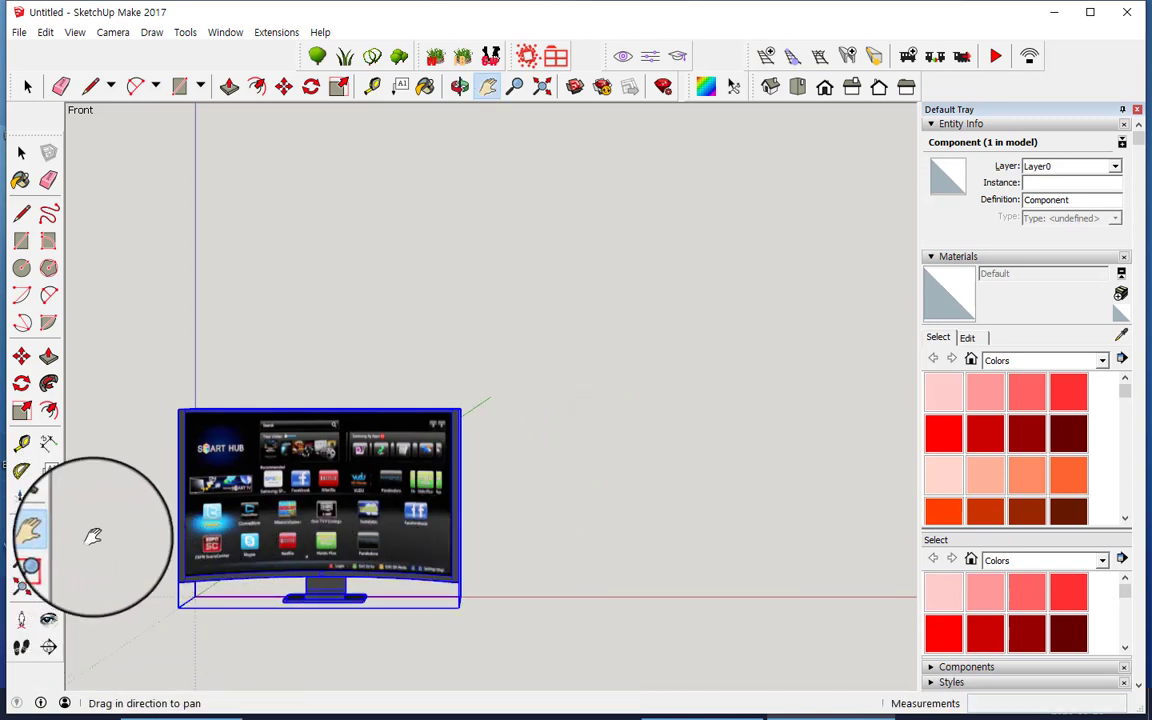
left_click(145, 555)
left_click_drag(145, 555, 354, 395)
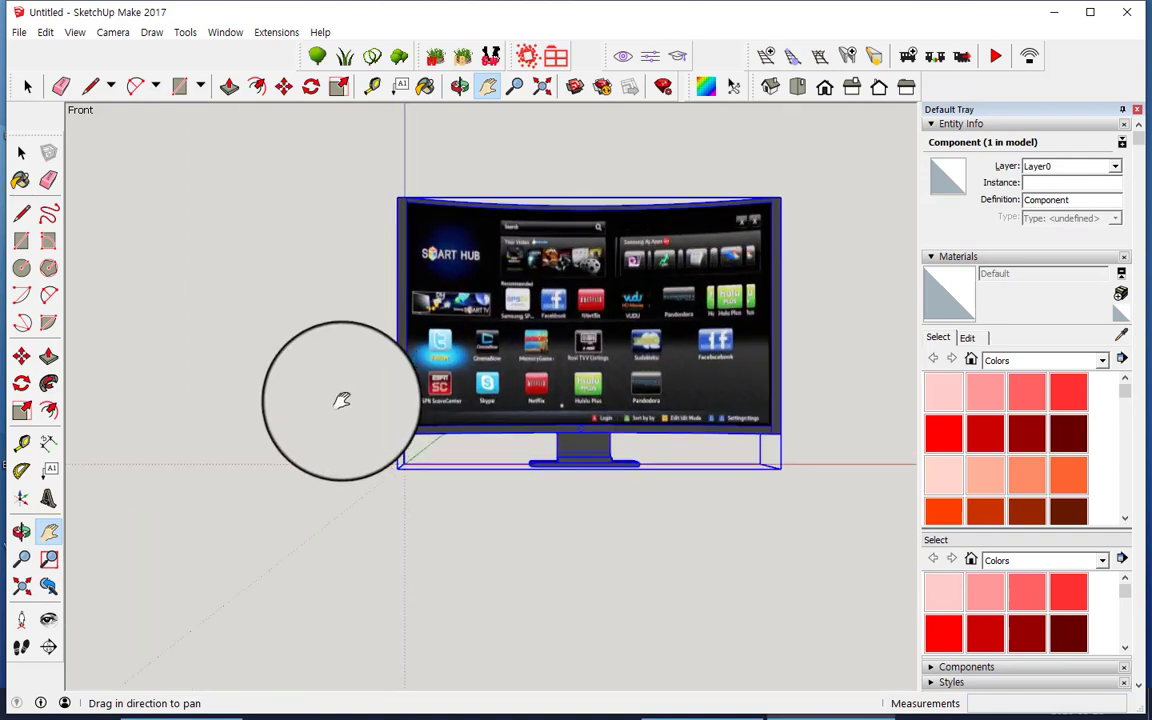
scroll(341, 400, "up", 1)
left_click_drag(341, 410, 290, 416)
scroll(272, 420, "up", 3)
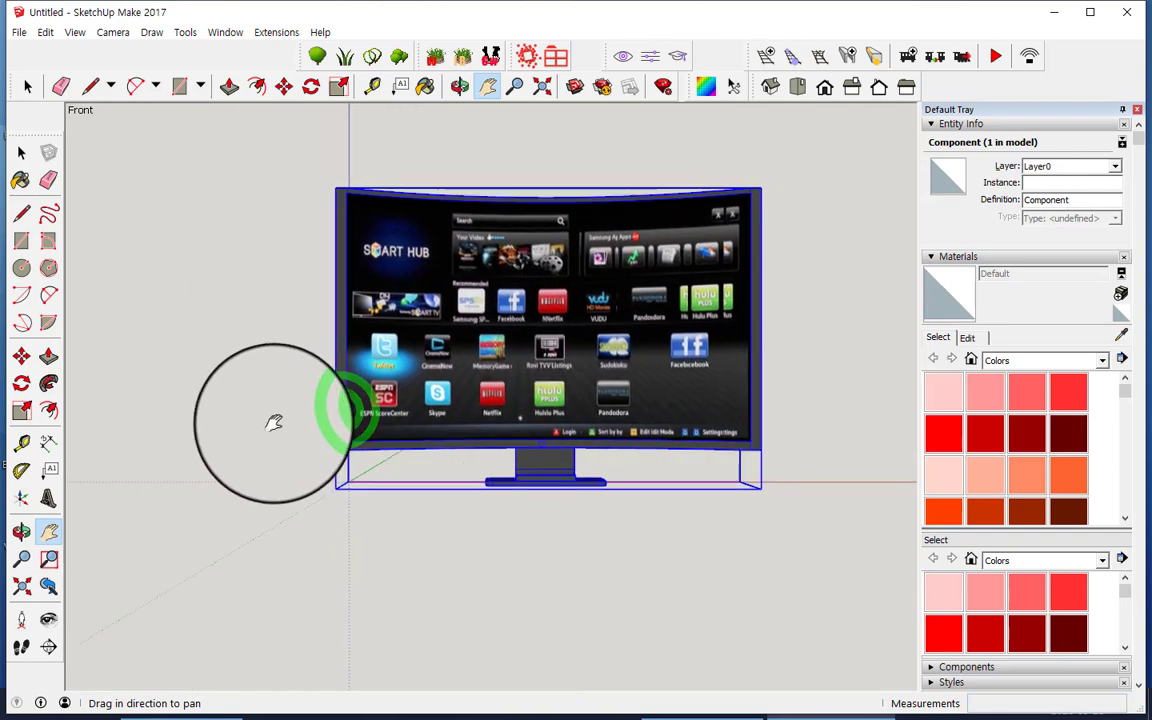
scroll(274, 421, "down", 1)
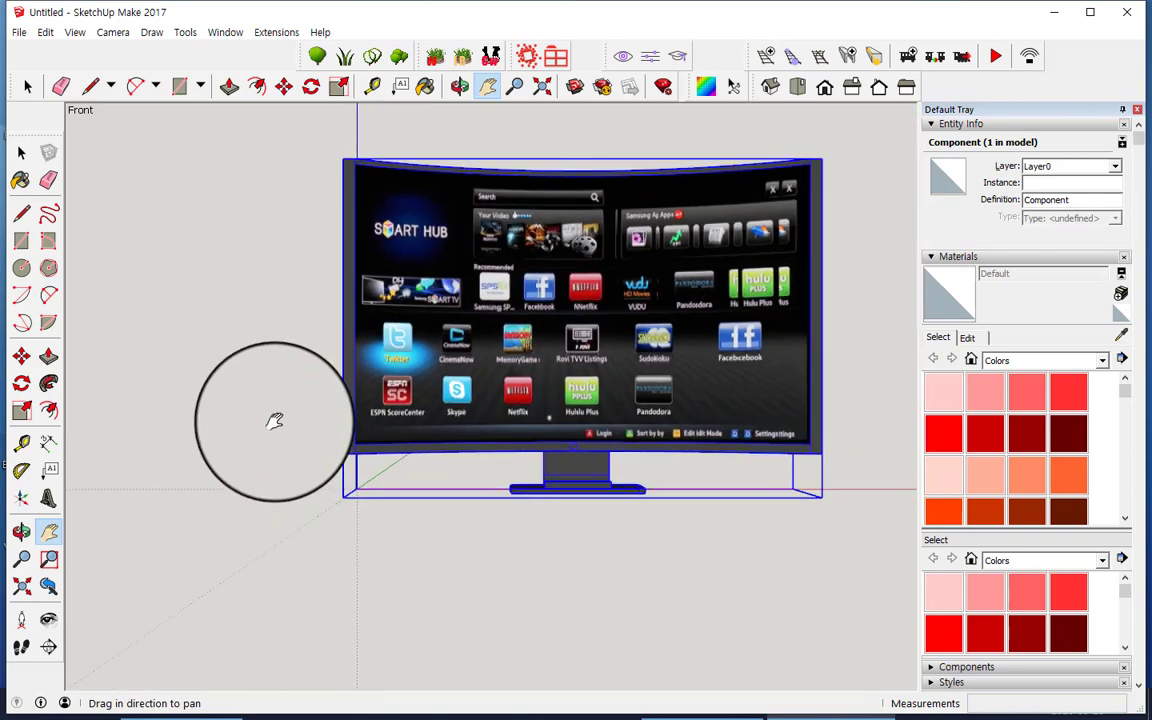
mouse_move(274, 421)
left_mouse_down()
mouse_move(283, 411)
mouse_move(257, 411)
mouse_move(268, 400)
left_mouse_up()
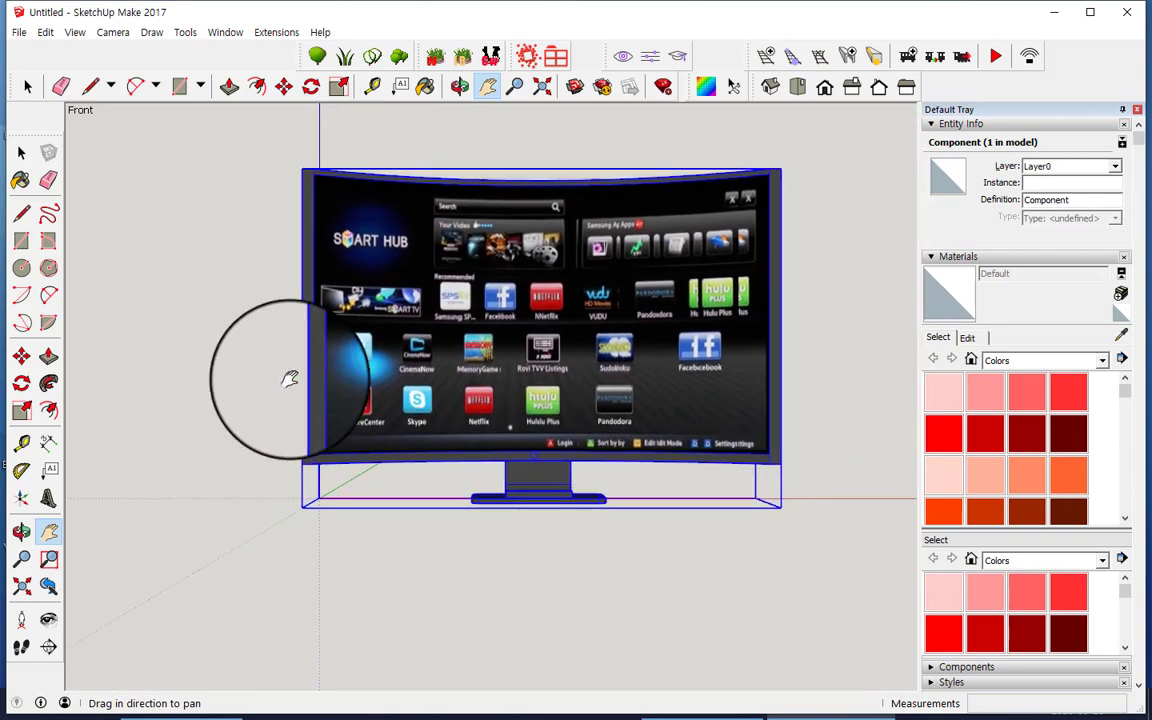
left_click(460, 88)
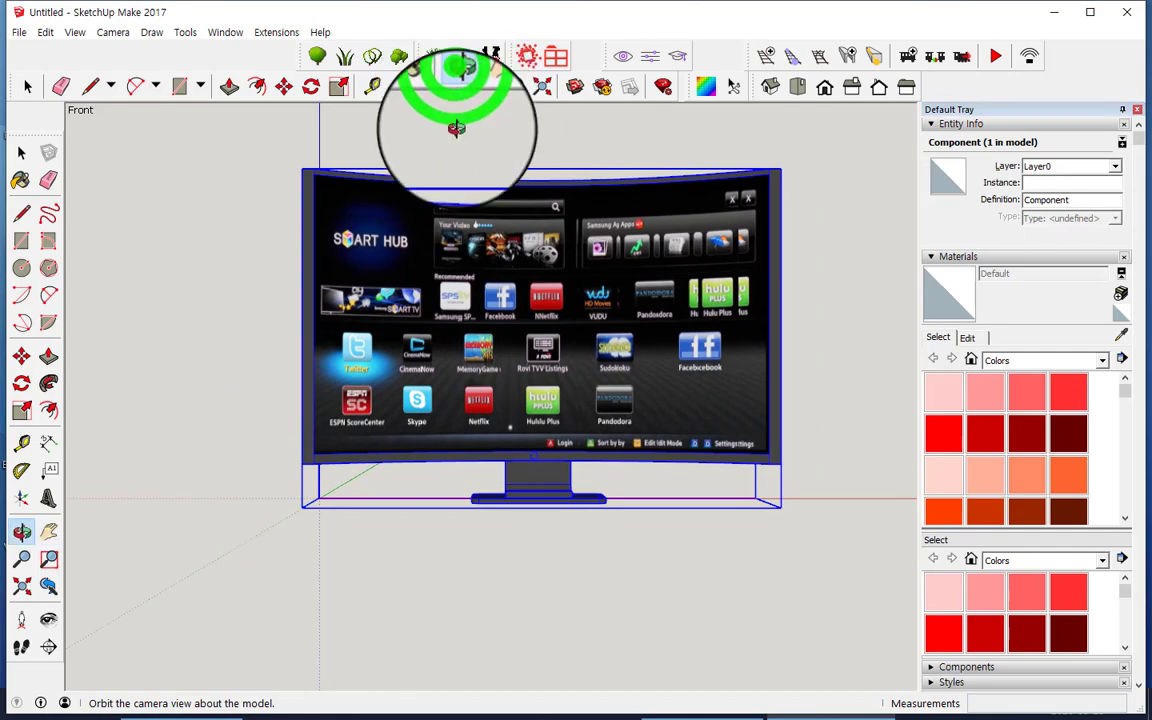
left_click_drag(447, 153, 327, 488)
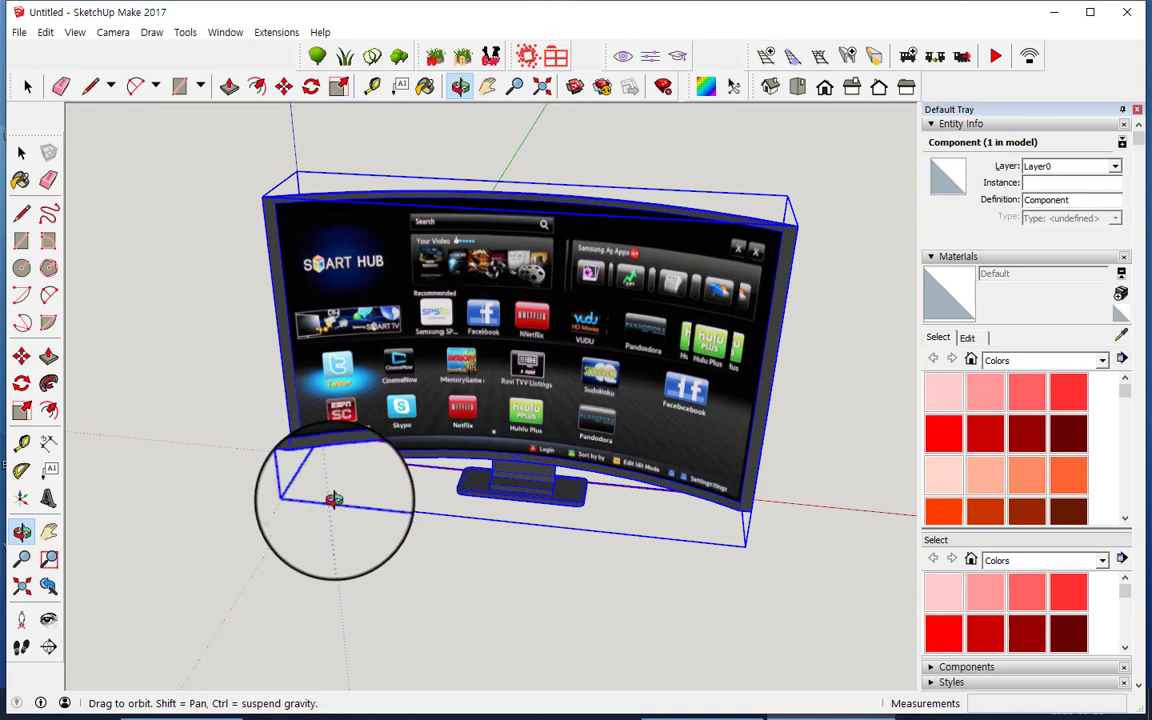
left_click_drag(496, 362, 470, 240)
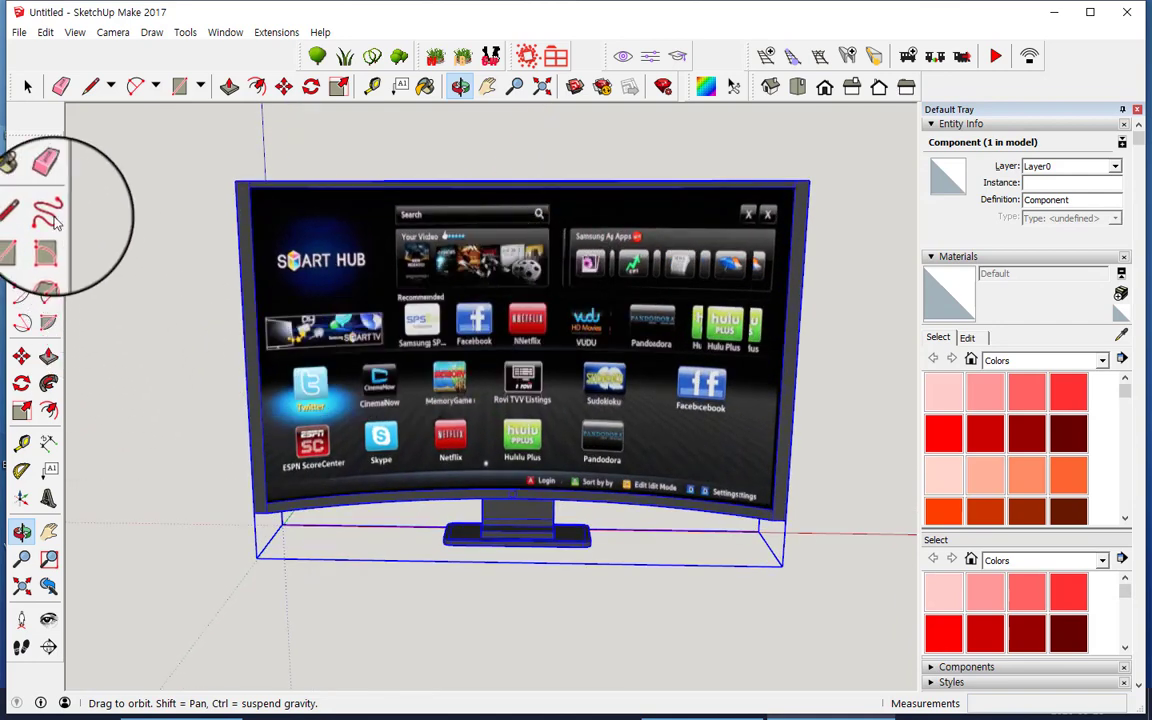
Step: Explode the TV component and the component nested inside it, so the model becomes loose geometry
left_click(22, 150)
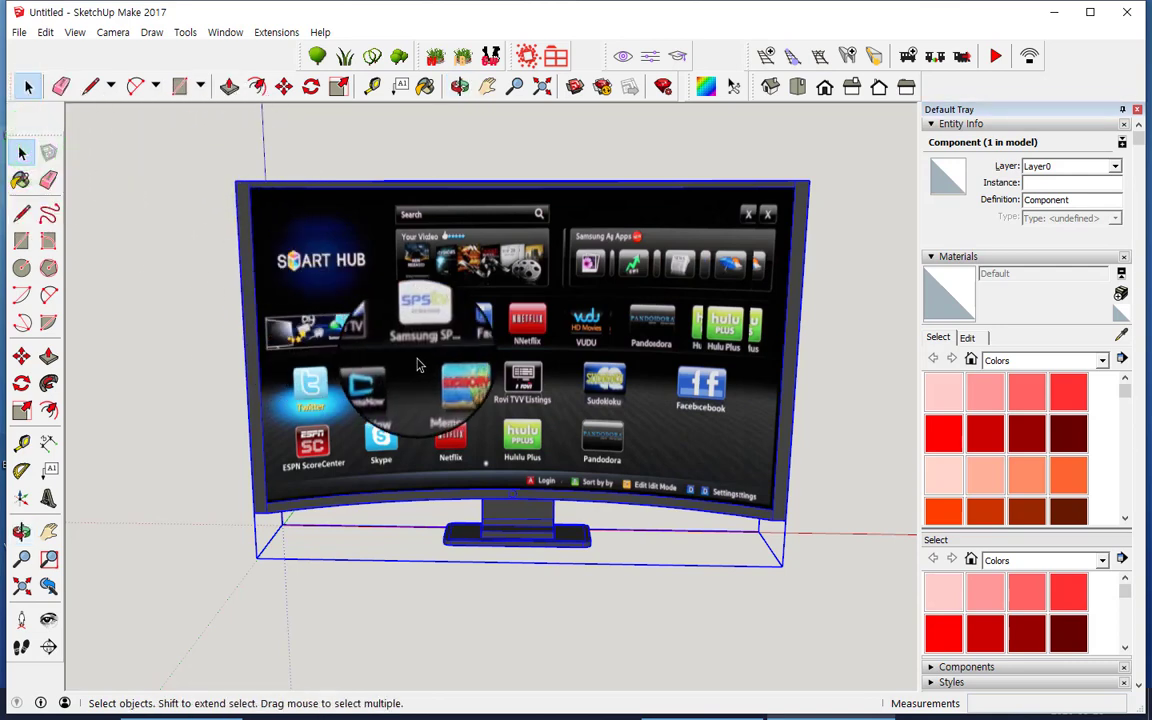
right_click(418, 299)
left_click(465, 419)
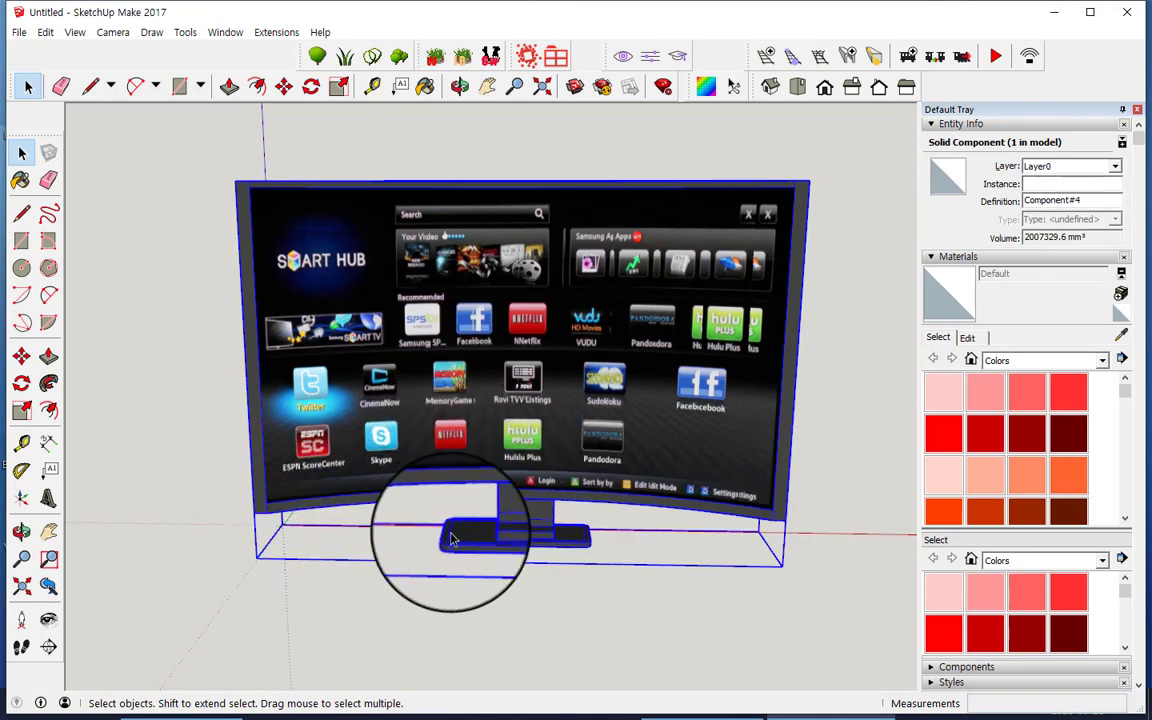
right_click(495, 355)
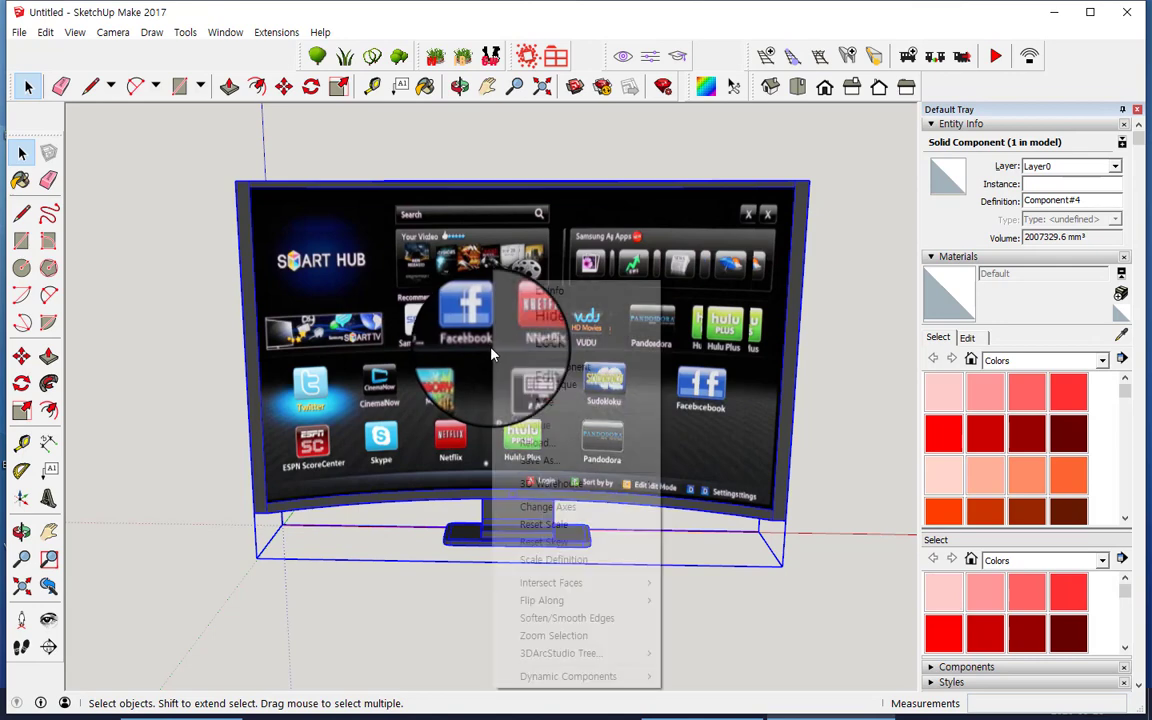
left_click(530, 402)
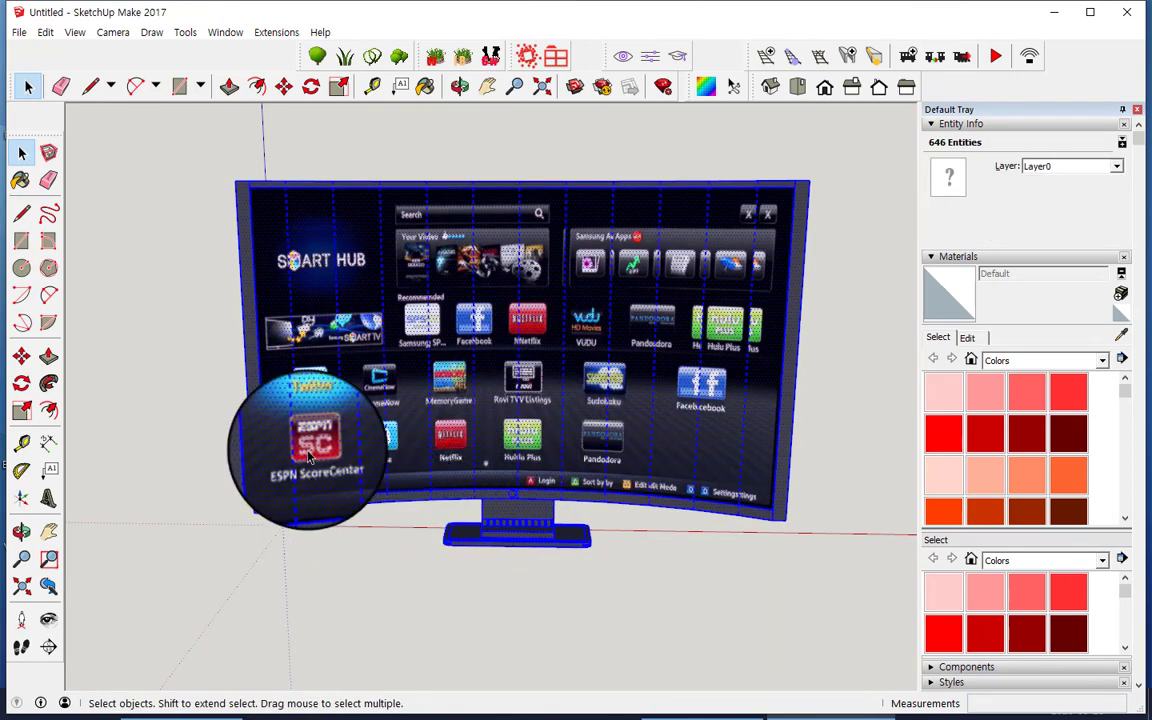
Step: Select the curved screen by itself to check that it is a separate surface, and clear the selection
scroll(300, 370, "up", 4)
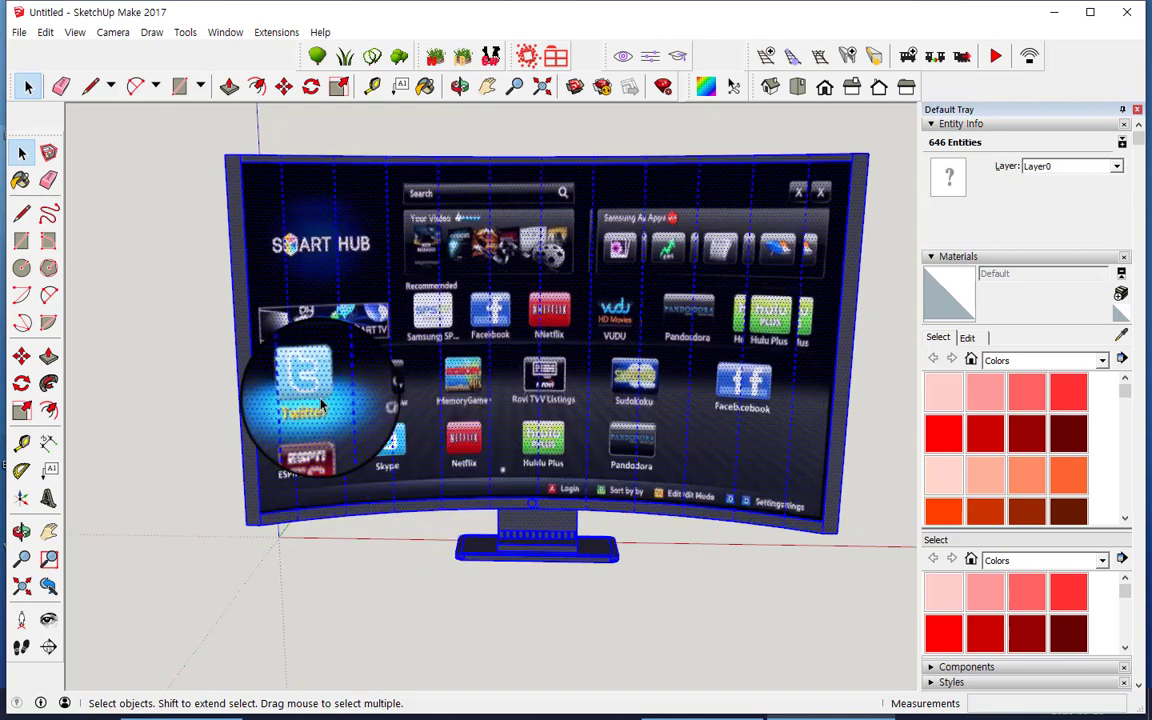
scroll(317, 396, "up", 2)
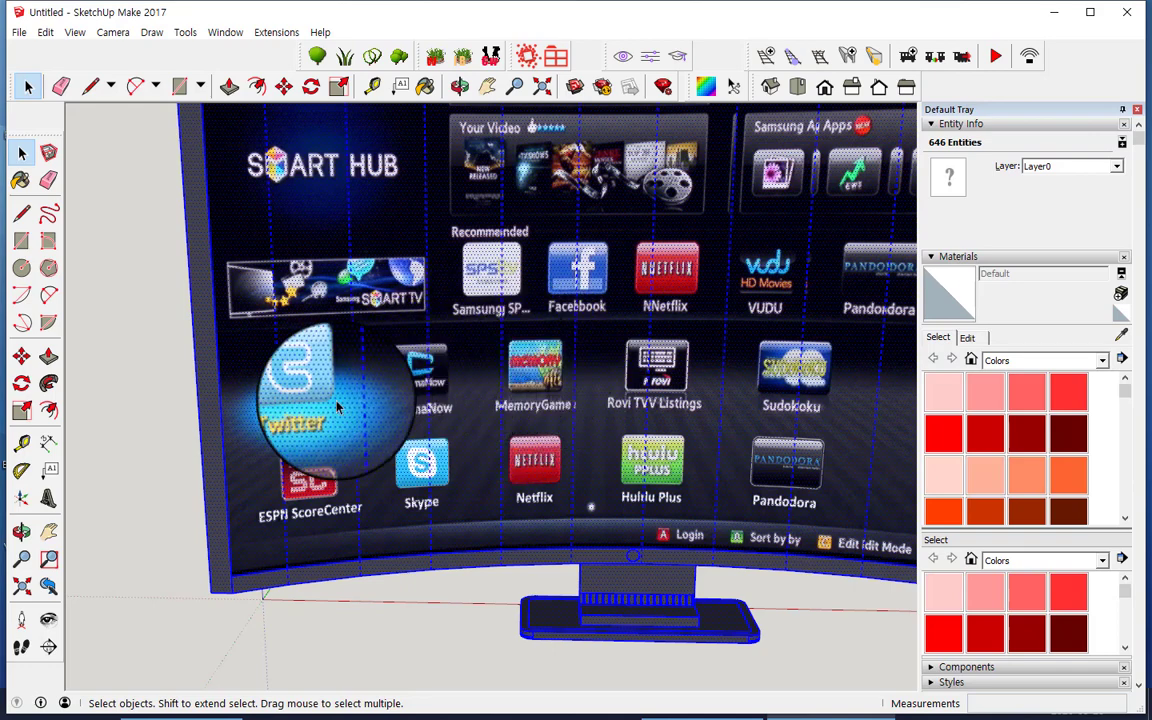
scroll(335, 405, "down", 1)
scroll(335, 408, "up", 1)
scroll(335, 408, "down", 2)
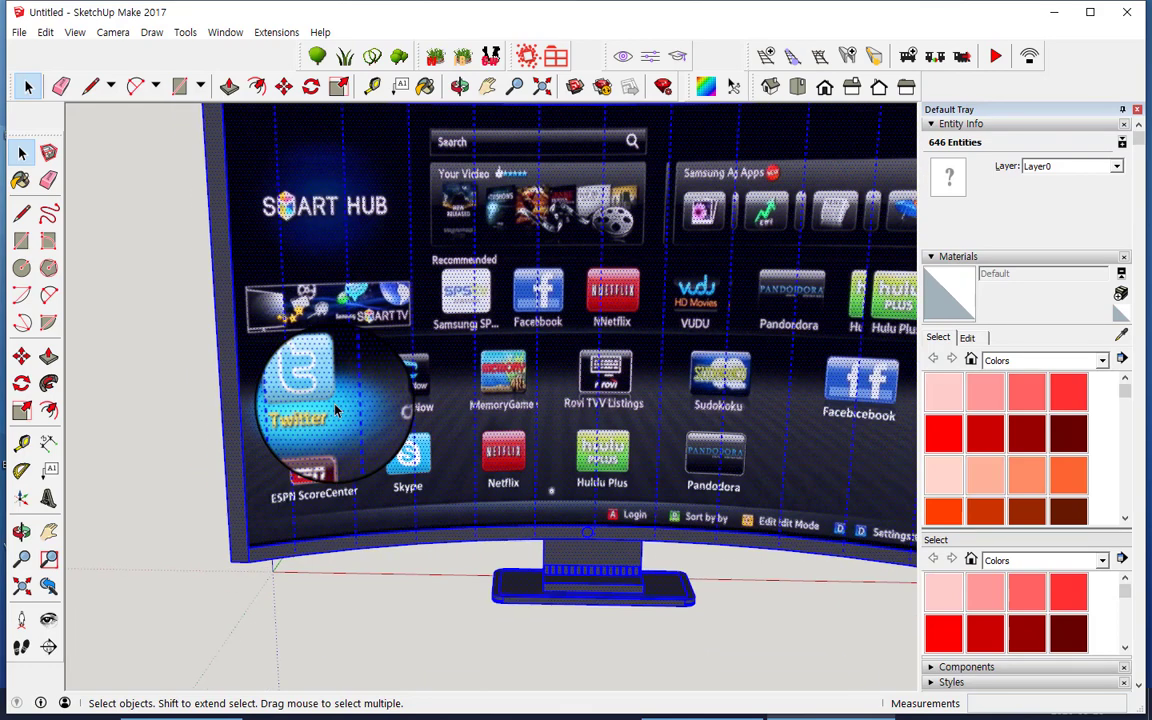
scroll(240, 462, "up", 2)
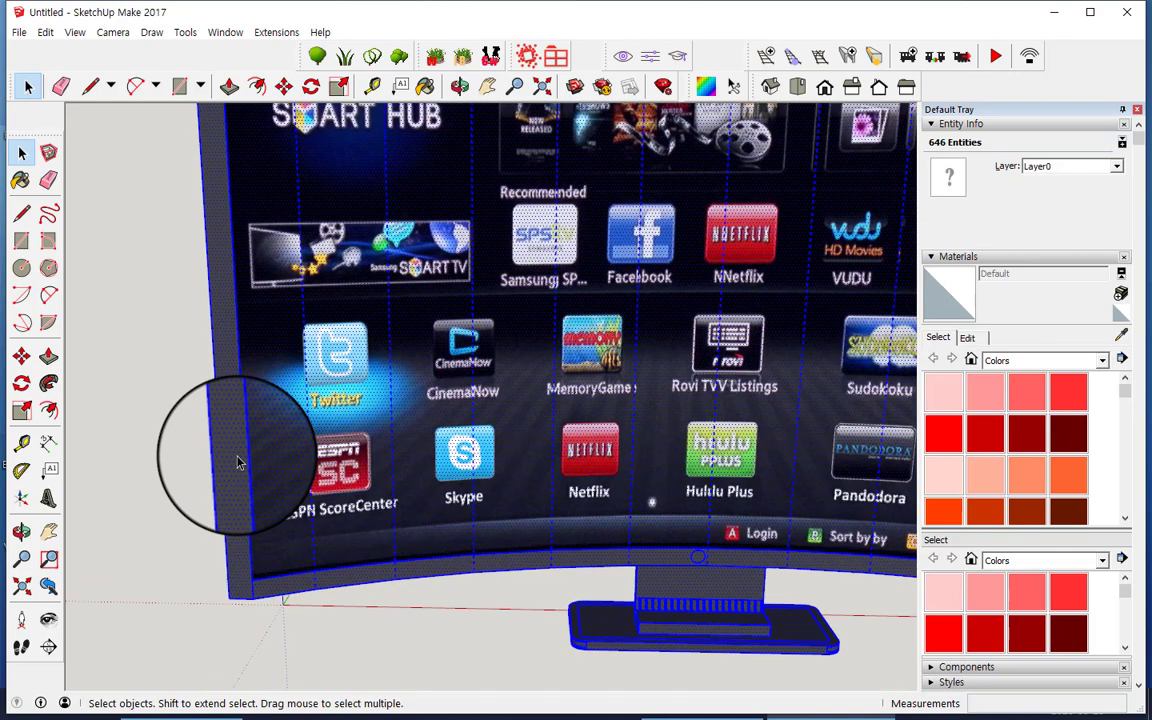
scroll(239, 463, "up", 1)
scroll(239, 463, "down", 2)
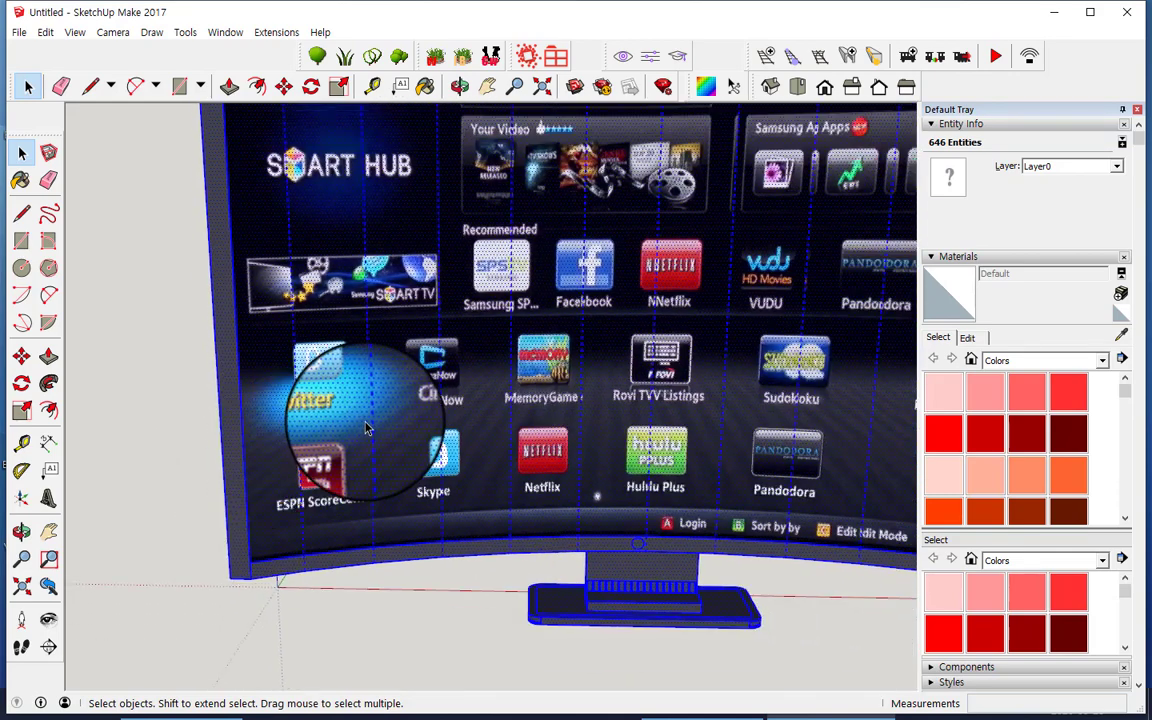
left_click(380, 406)
left_click(127, 449)
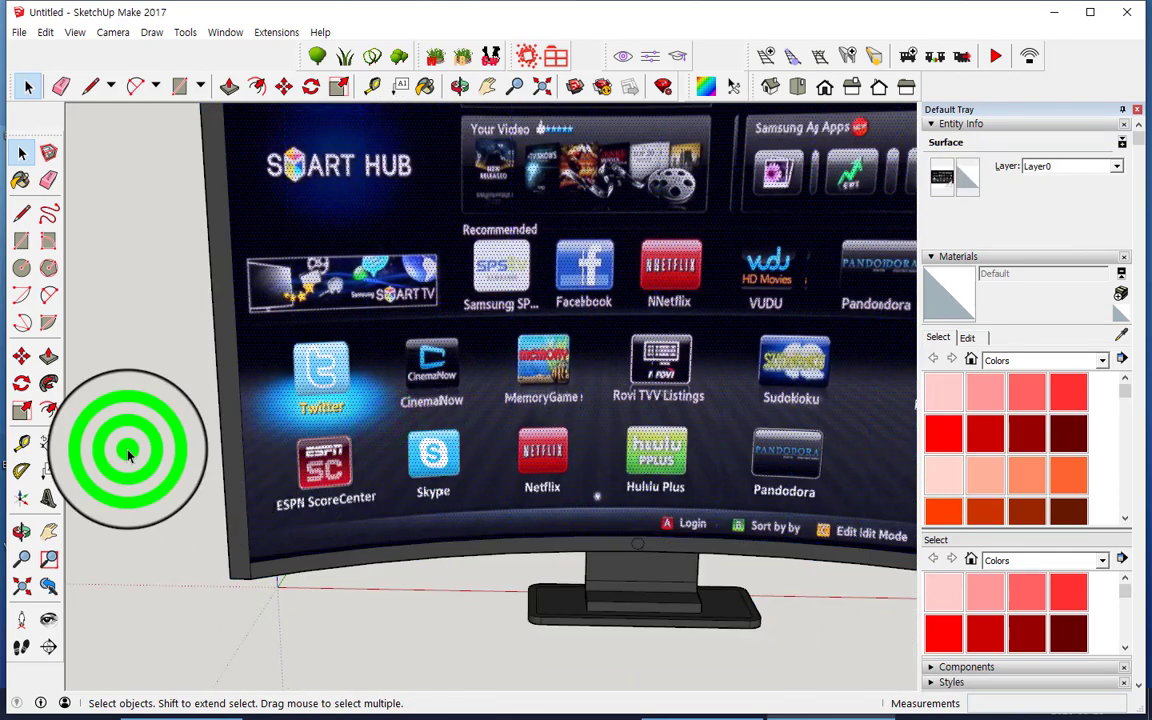
left_click(386, 392)
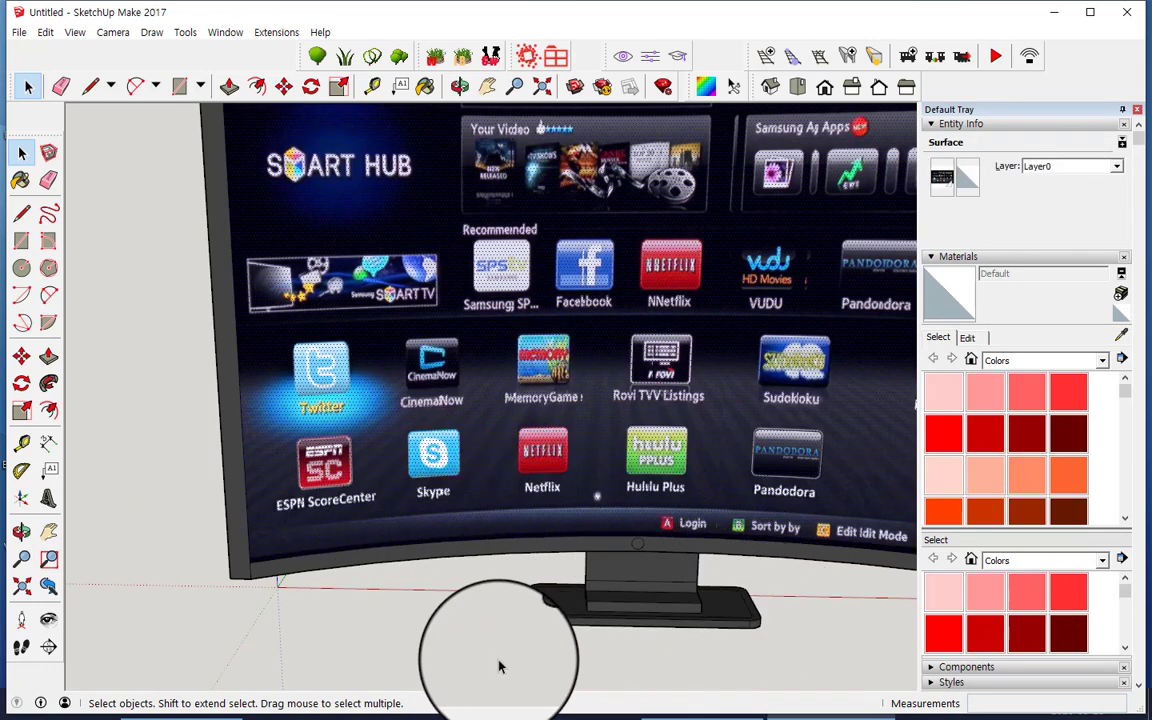
left_click(537, 648)
scroll(537, 645, "down", 3)
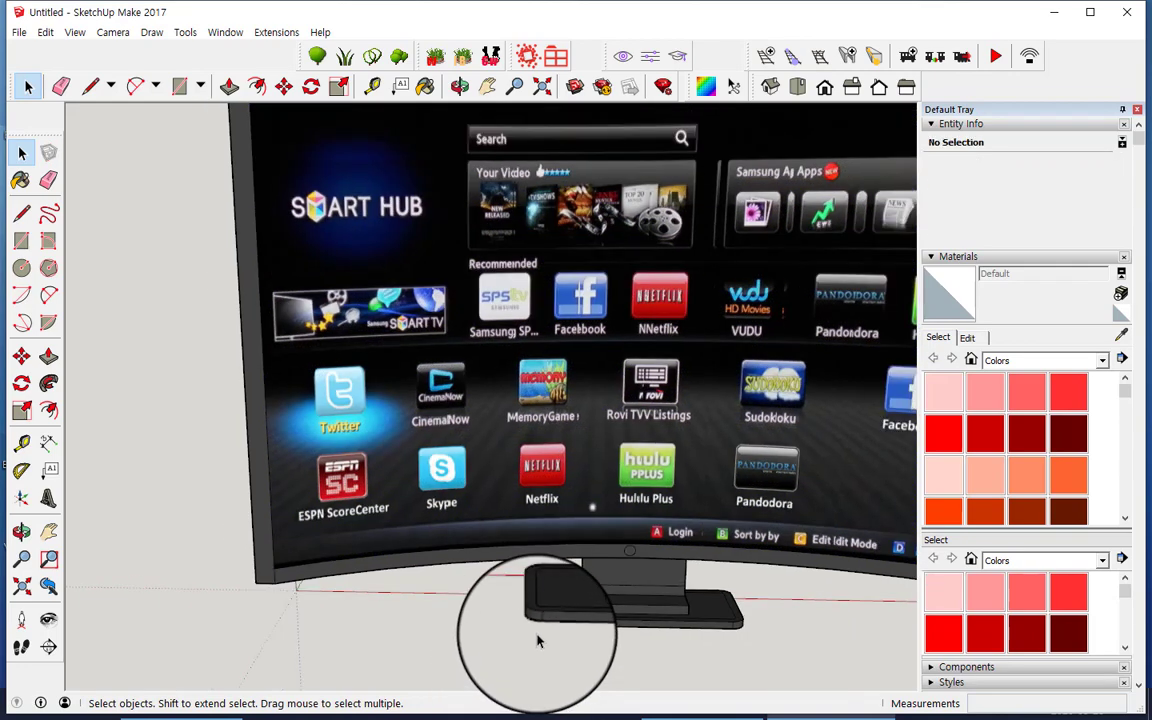
scroll(537, 641, "down", 1)
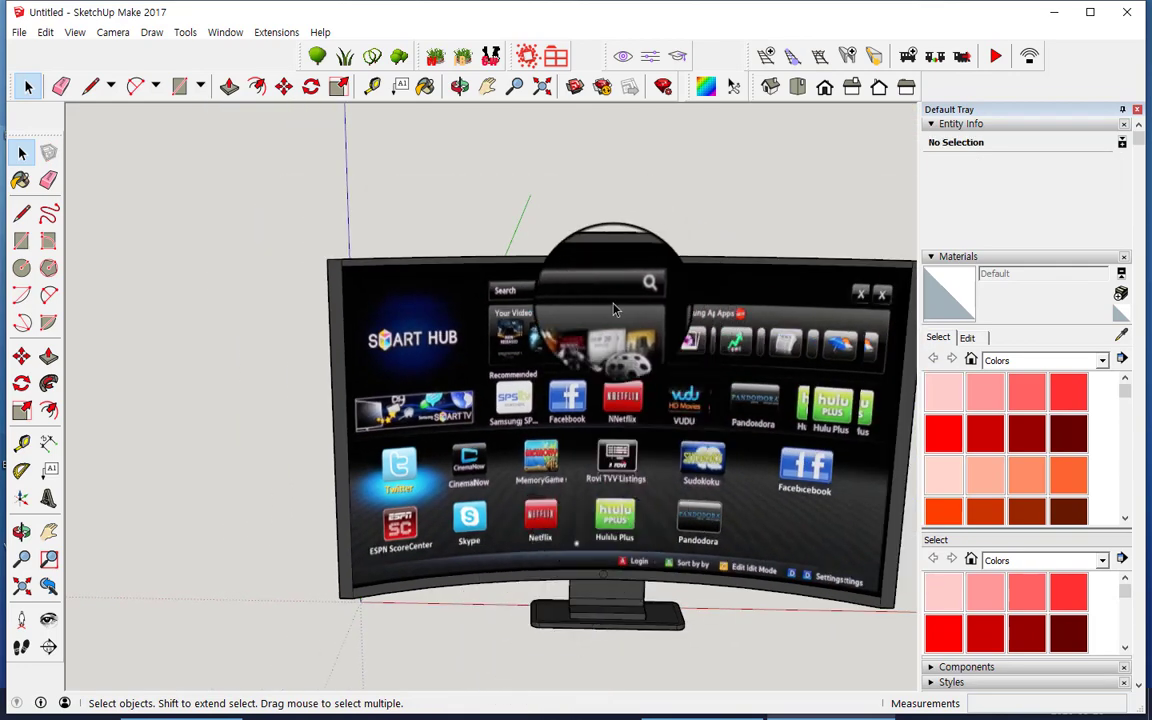
Step: Center the whole TV in view, select the curved screen surface and start the SketchUV mapping tool
left_click(48, 531)
mouse_move(367, 455)
left_mouse_down()
mouse_move(303, 378)
mouse_move(244, 371)
left_mouse_up()
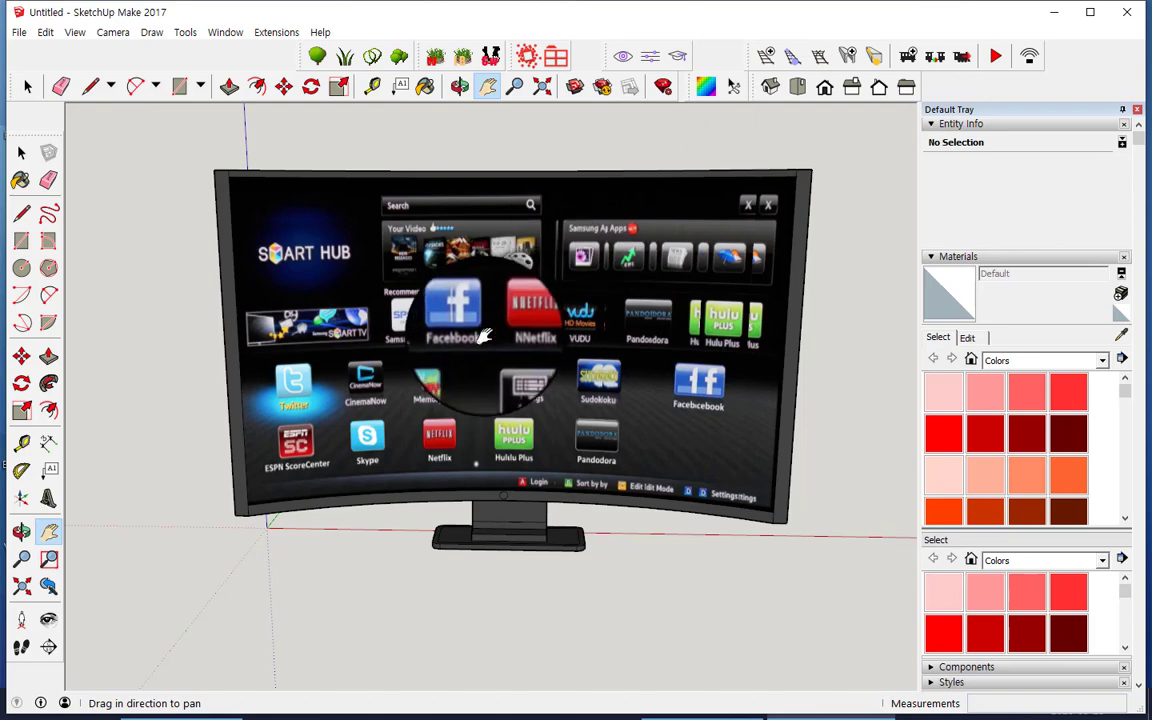
scroll(485, 337, "up", 2)
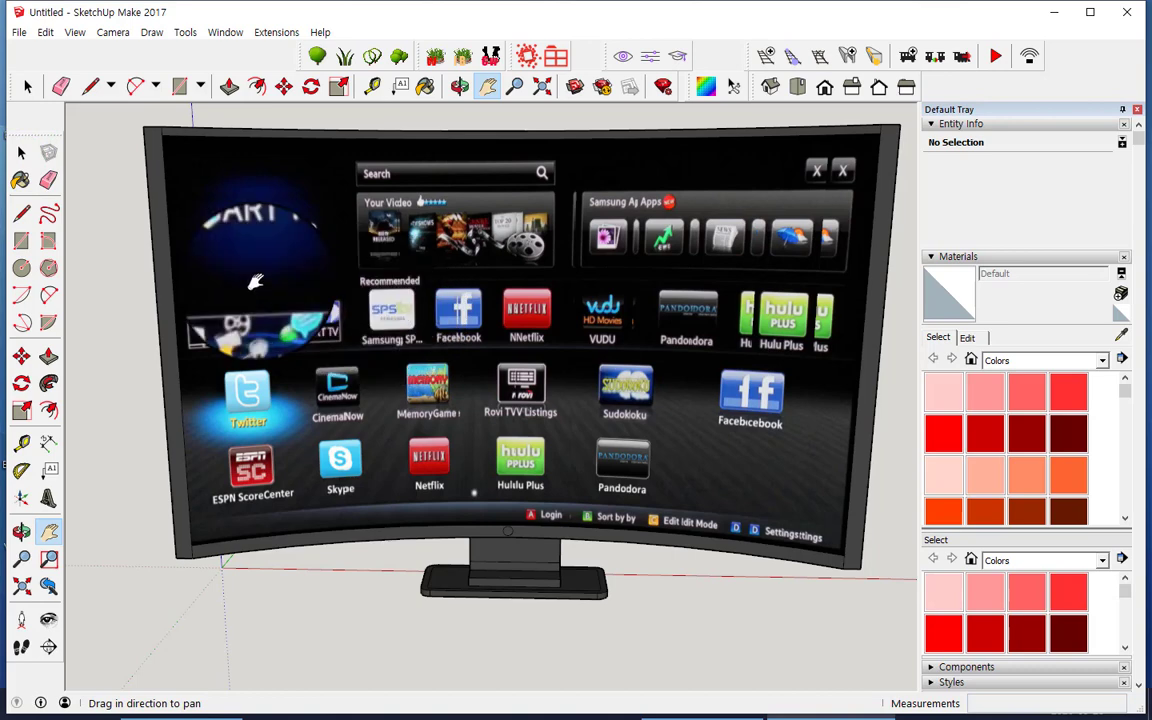
left_click(21, 153)
left_click(375, 302)
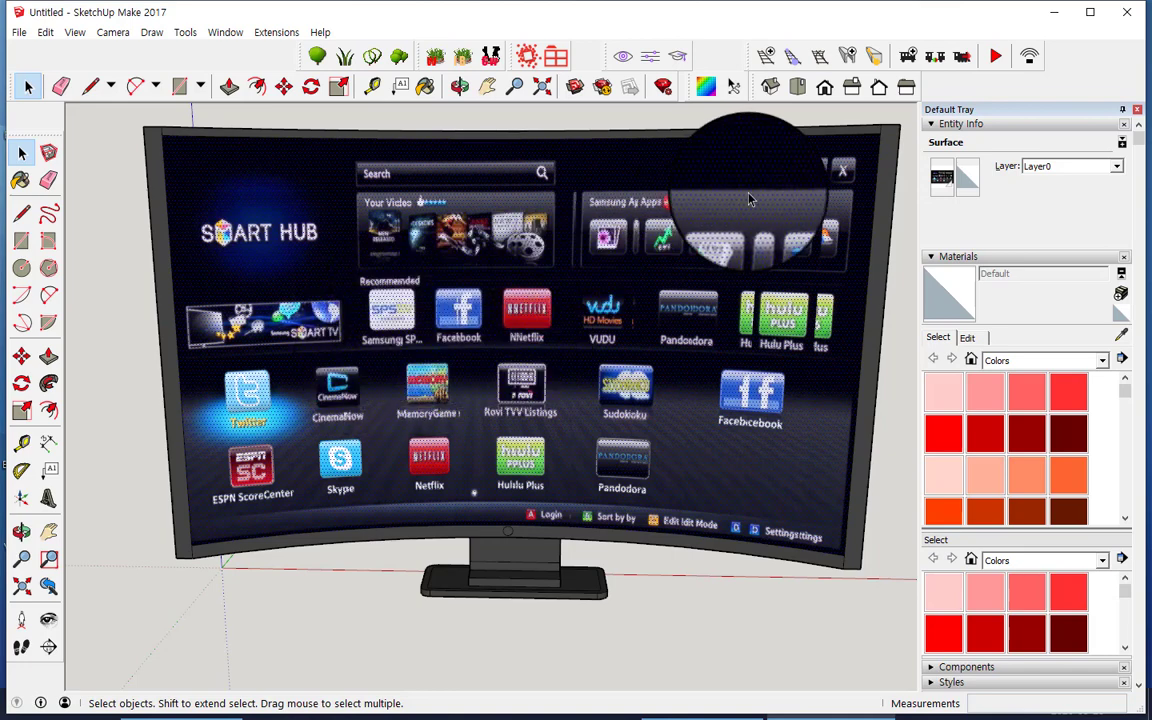
left_click(705, 88)
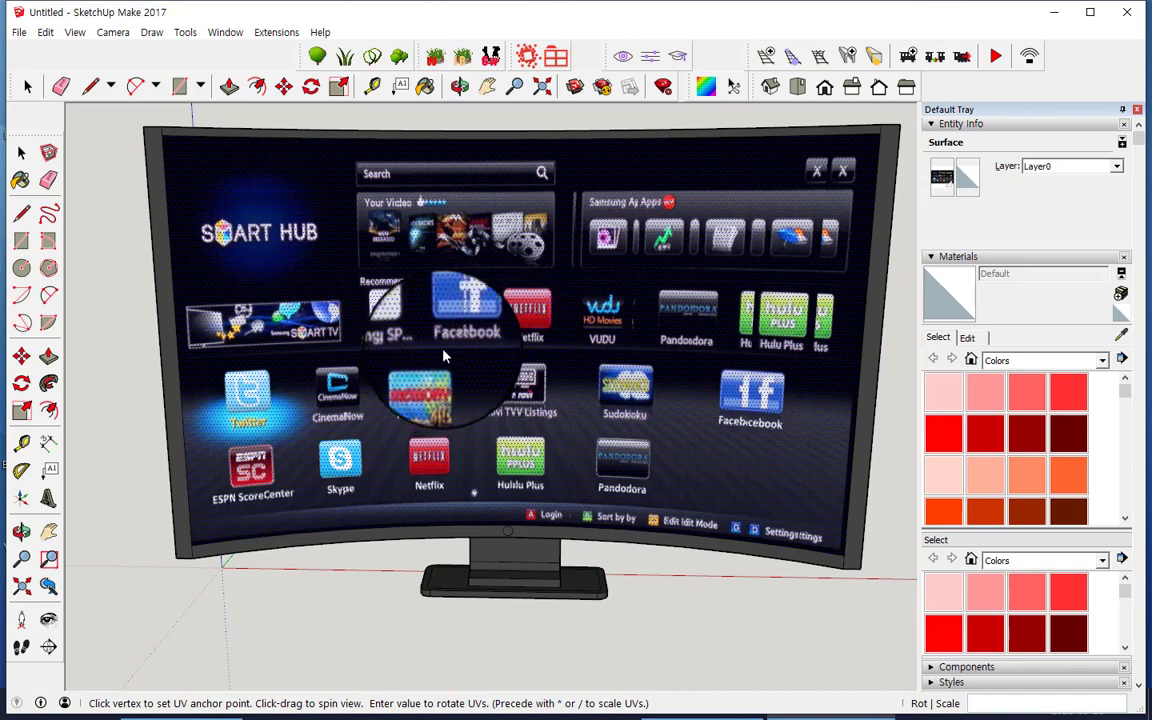
Step: Try Cylindrical Map (View) on the selected screen surface, and replace it with Planar Map (View)
right_click(441, 360)
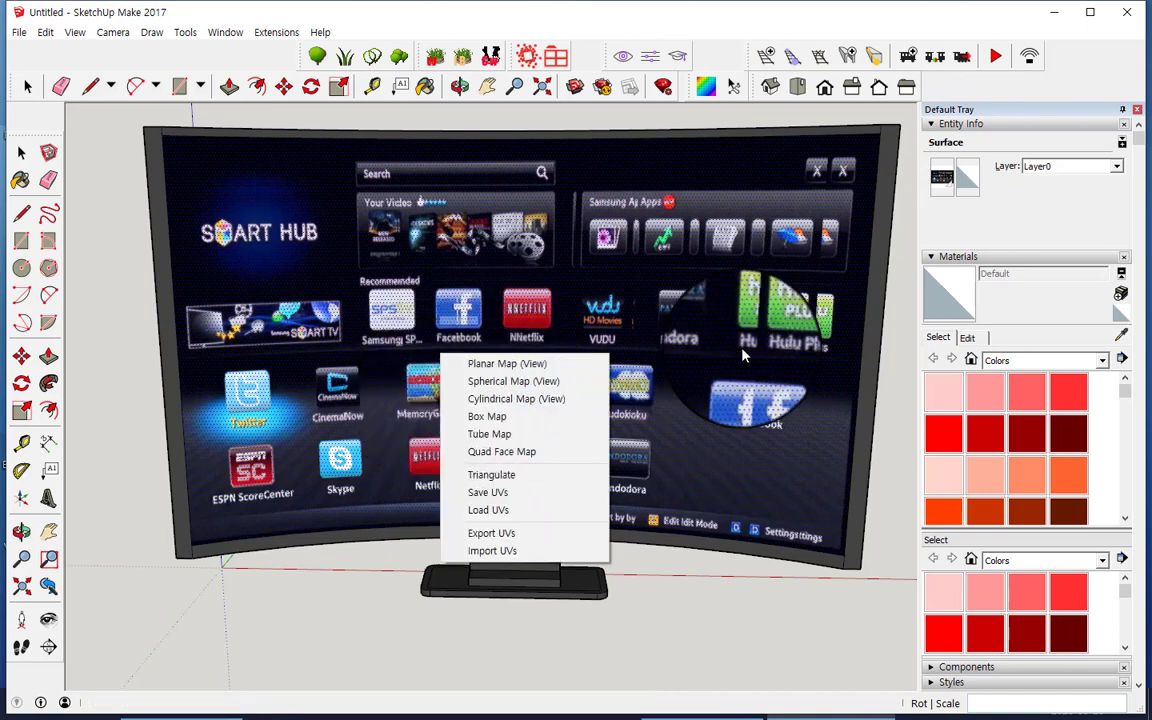
left_click(517, 402)
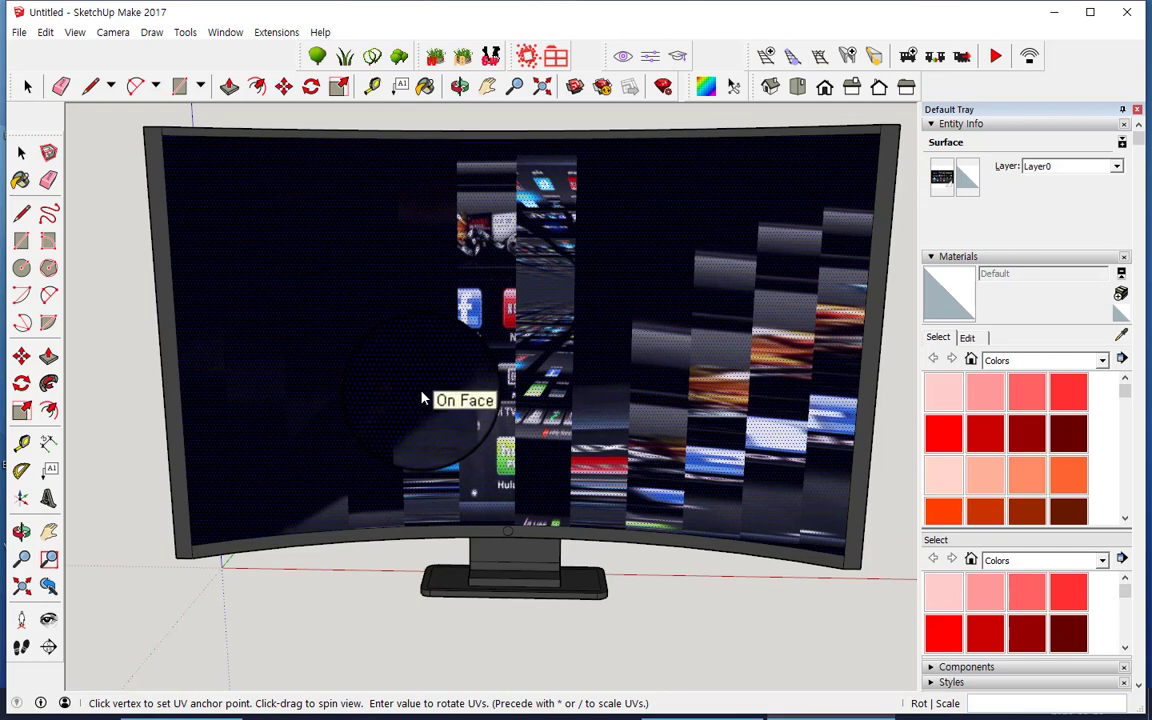
right_click(505, 358)
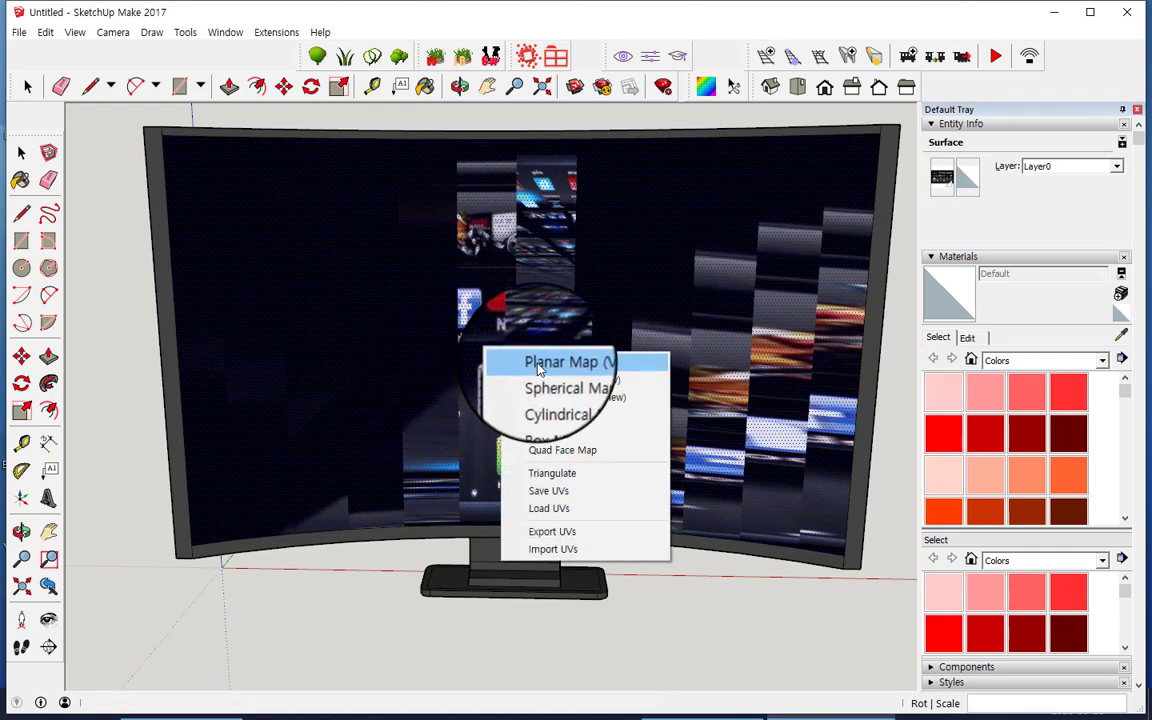
left_click(540, 364)
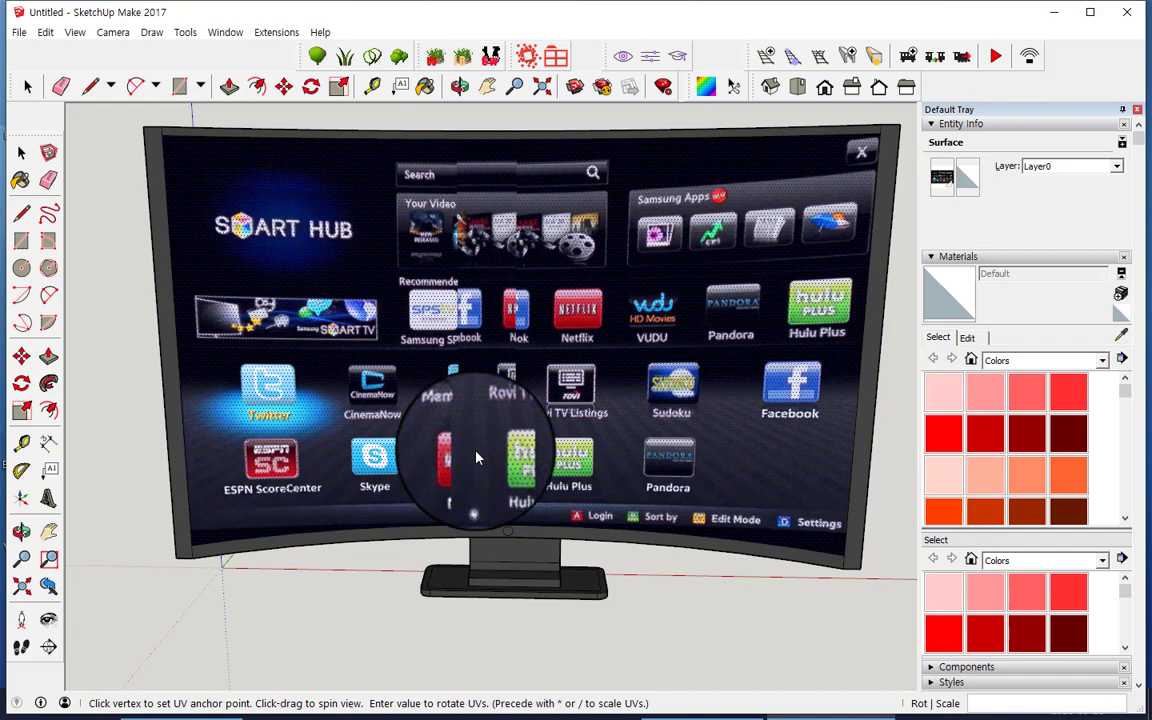
Step: Save the UVs of the planar-mapped screen surface with the SketchUV tool
scroll(430, 460, "down", 3)
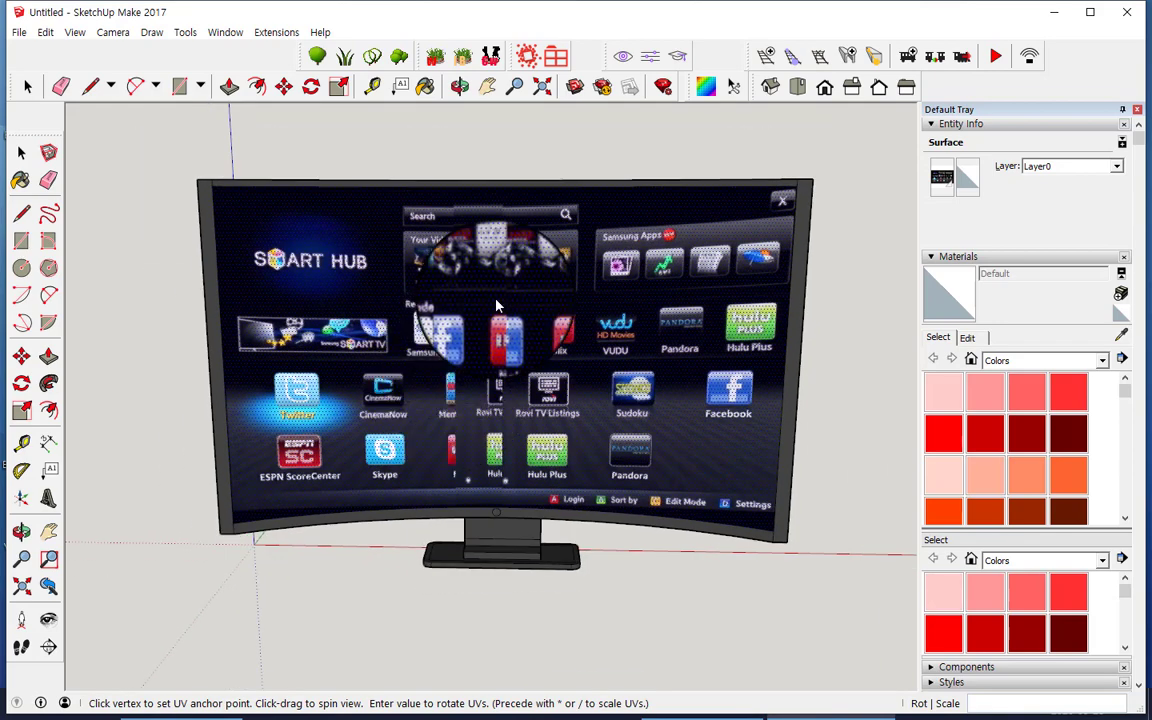
scroll(490, 312, "down", 1)
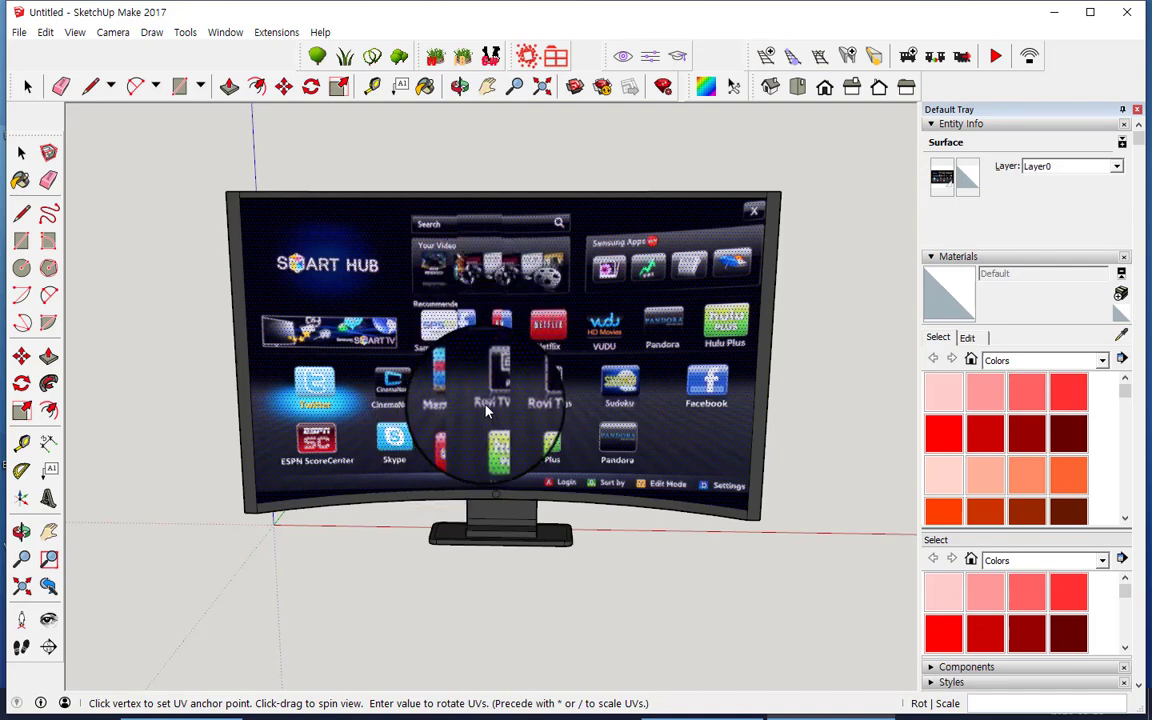
right_click(559, 355)
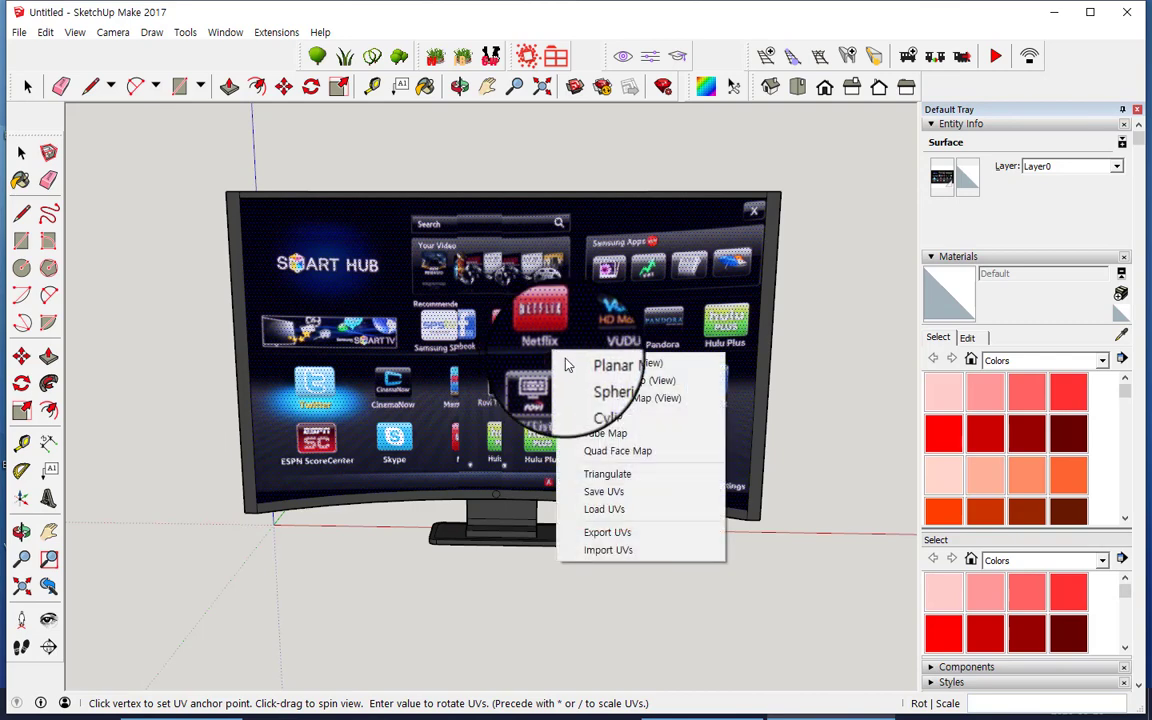
left_click(608, 492)
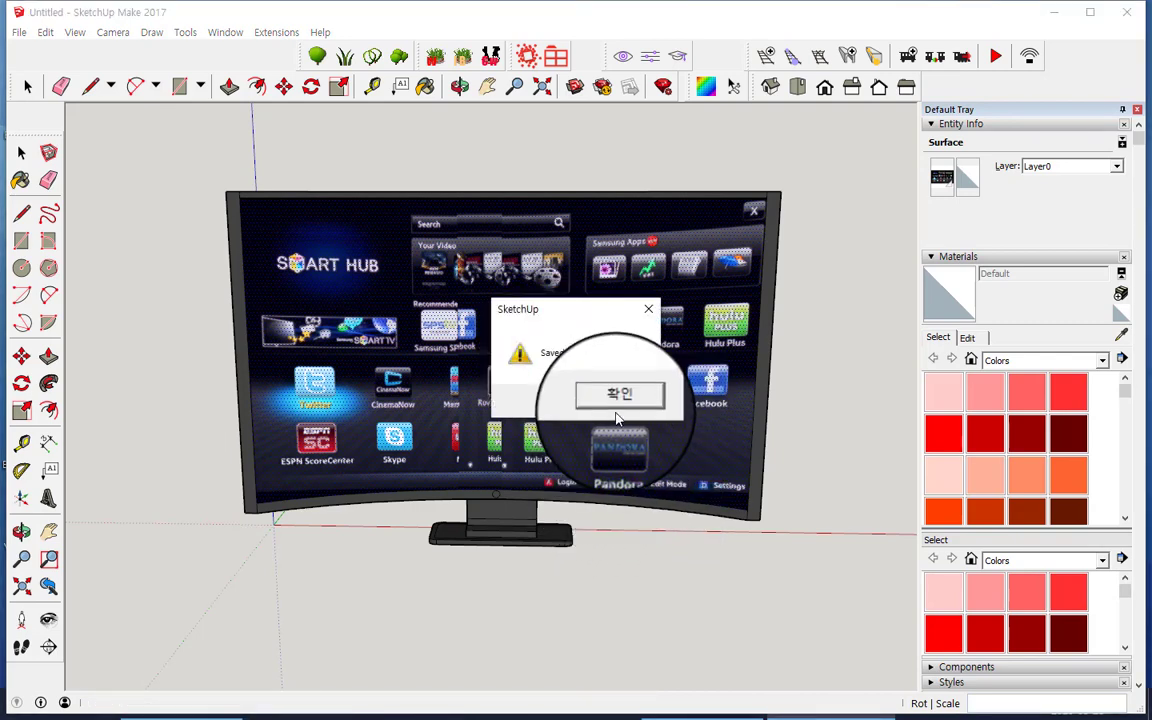
left_click(618, 399)
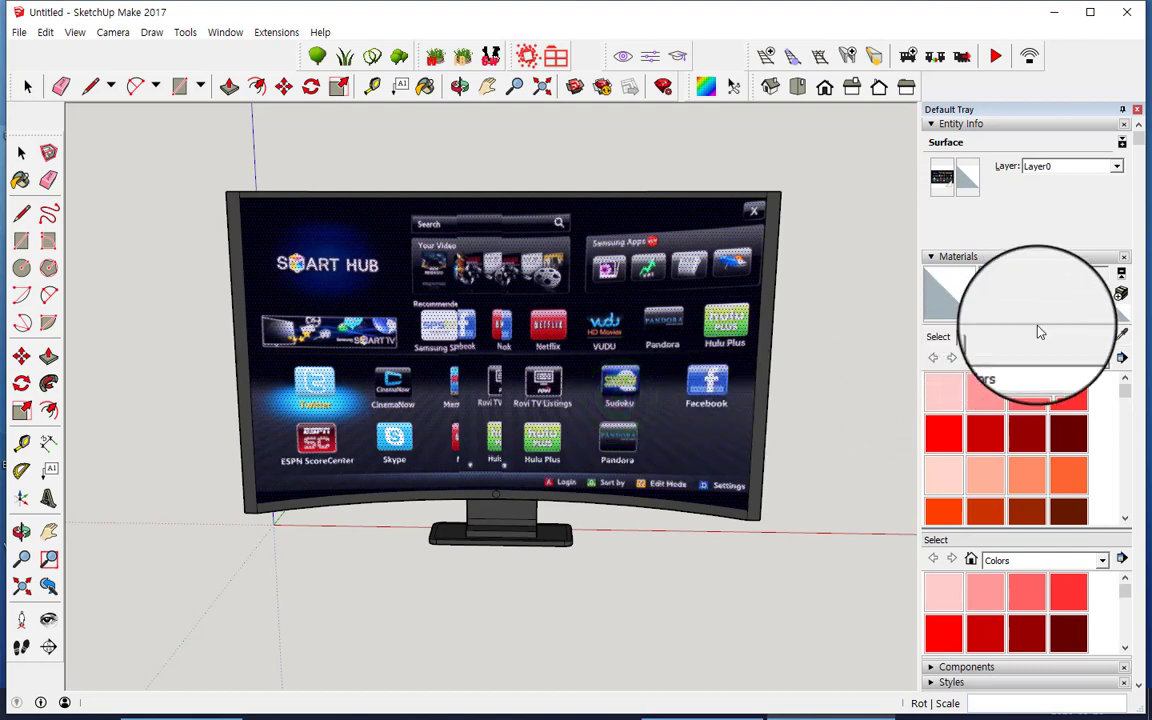
Step: Create a material using the texture image 00.PNG from the Pictures folder and paint the curved screen surface with it
left_click(1121, 293)
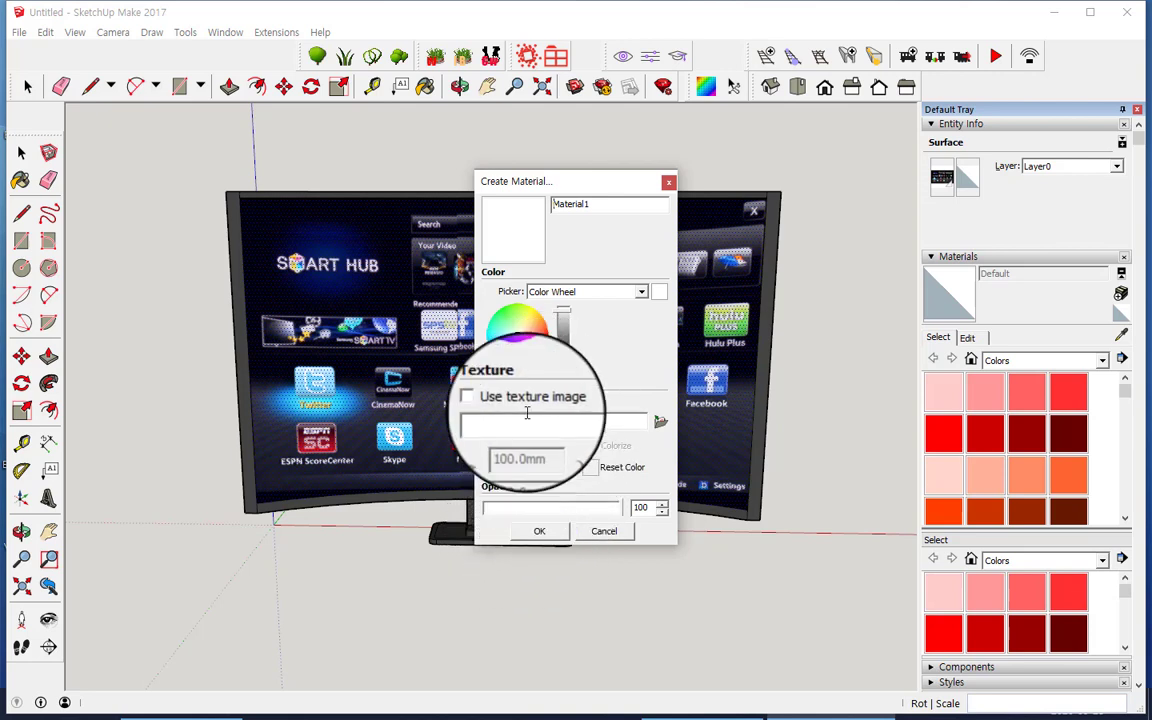
left_click(658, 424)
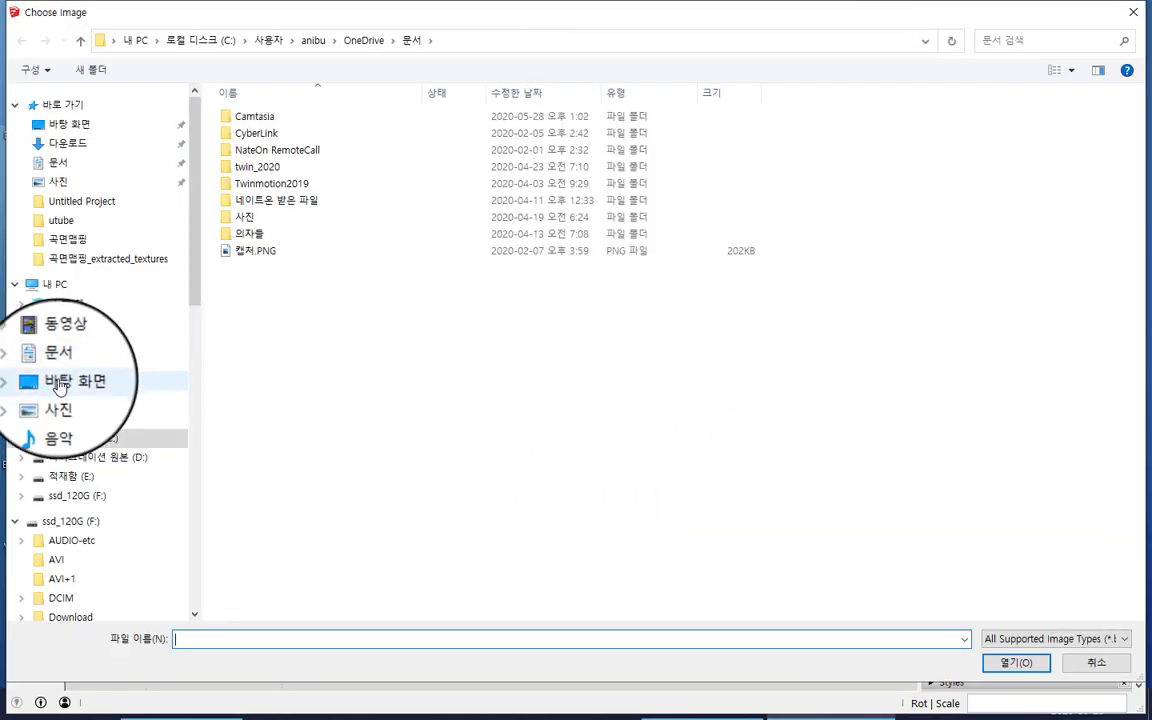
left_click(52, 401)
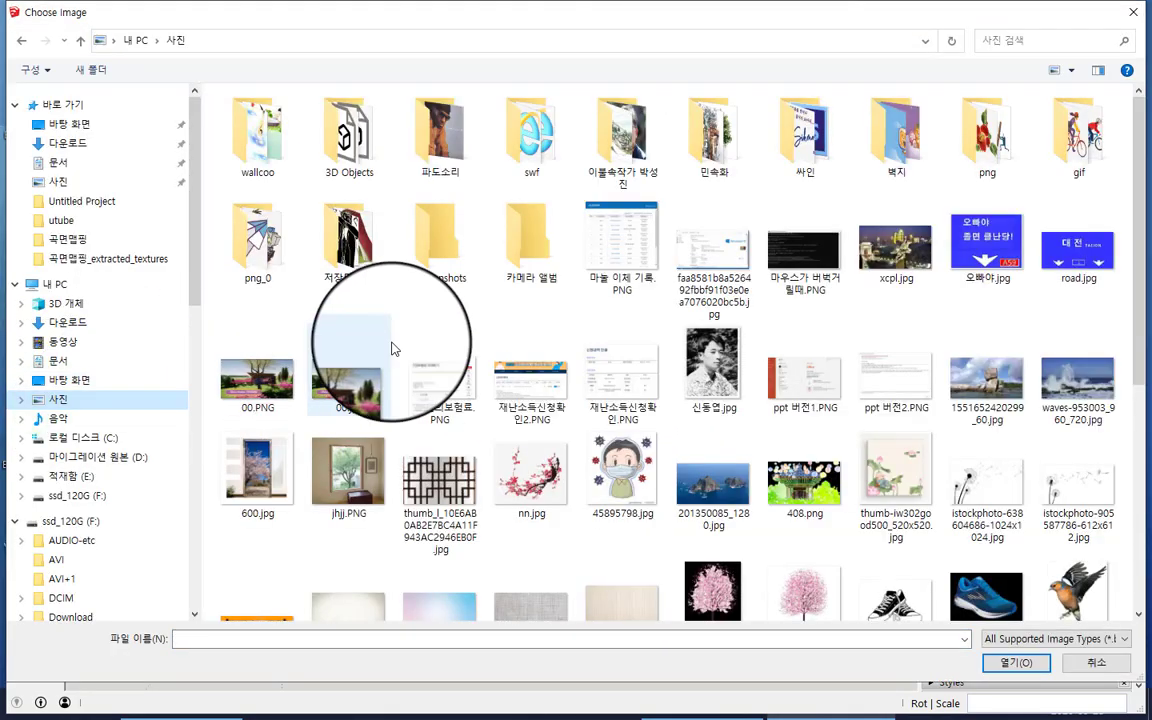
left_click(259, 372)
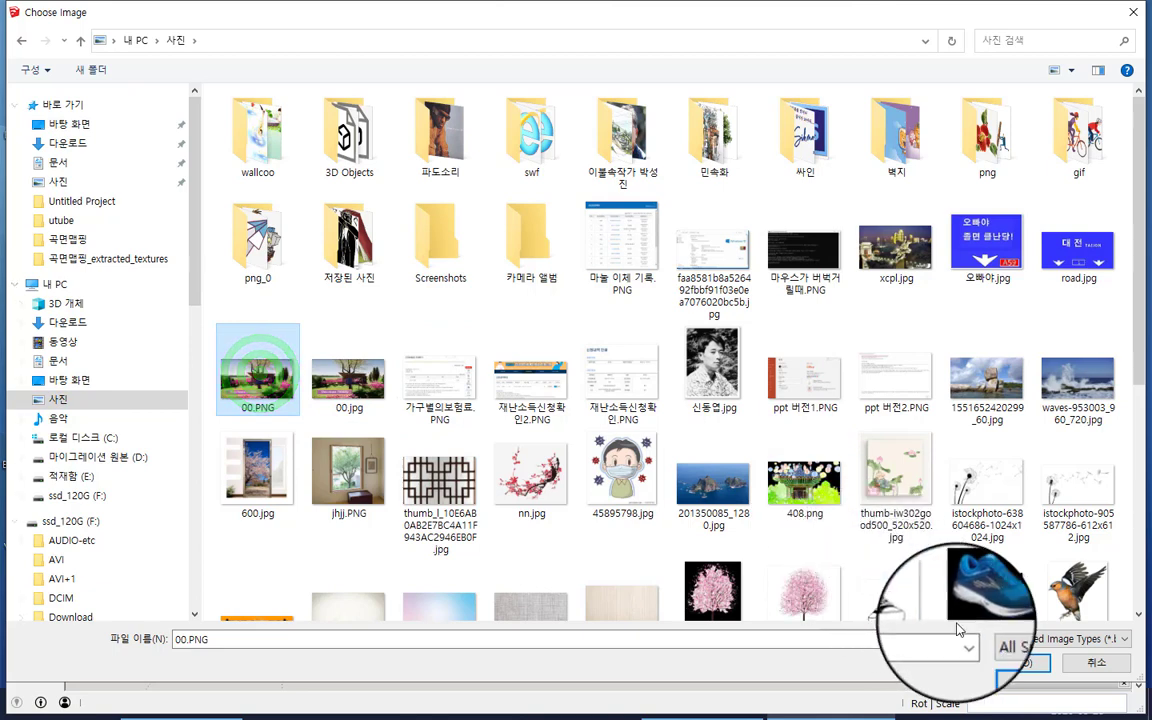
left_click(995, 668)
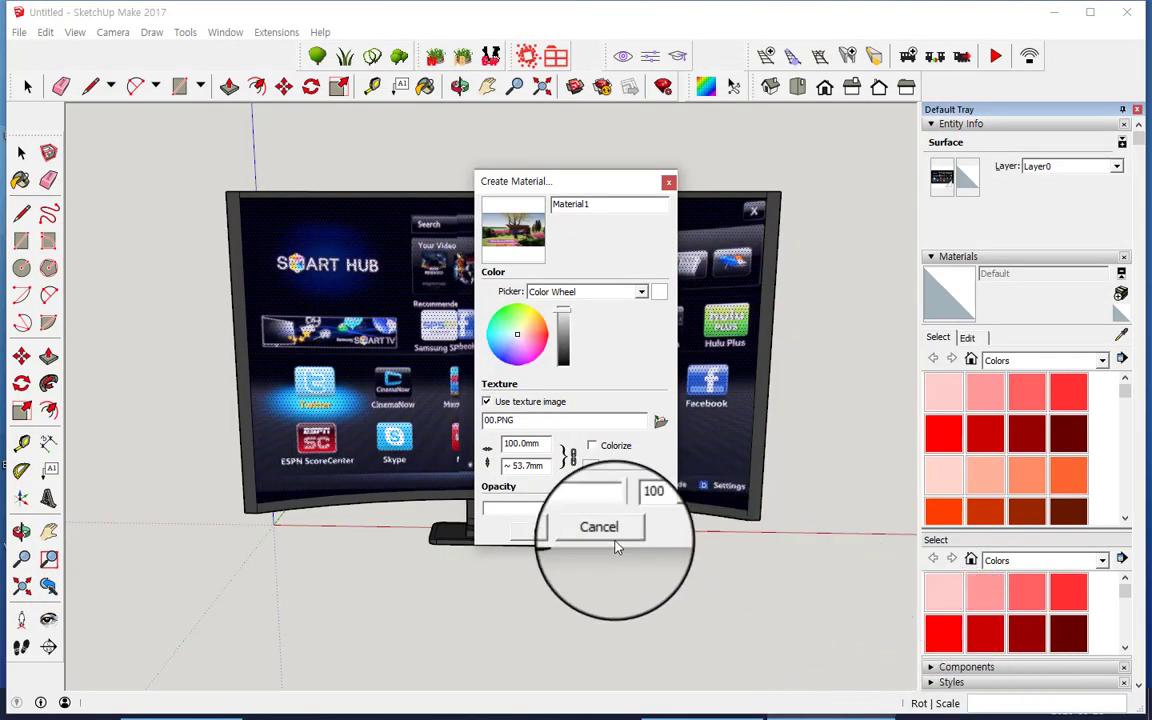
left_click(545, 537)
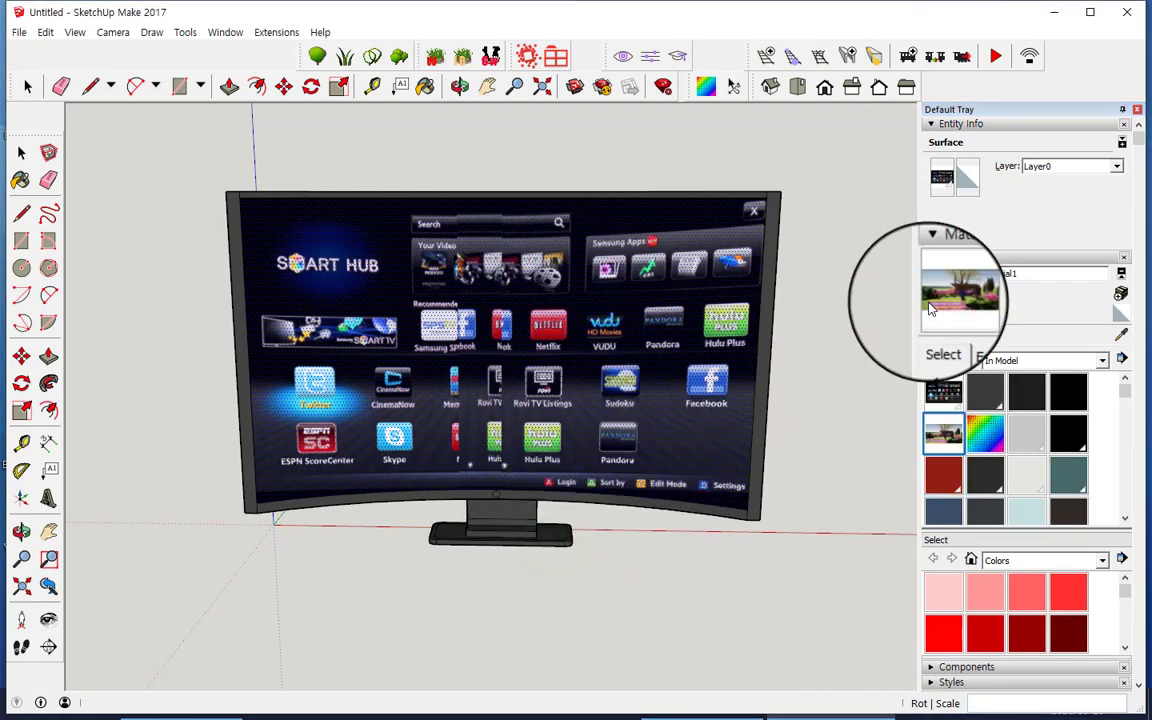
left_click(958, 295)
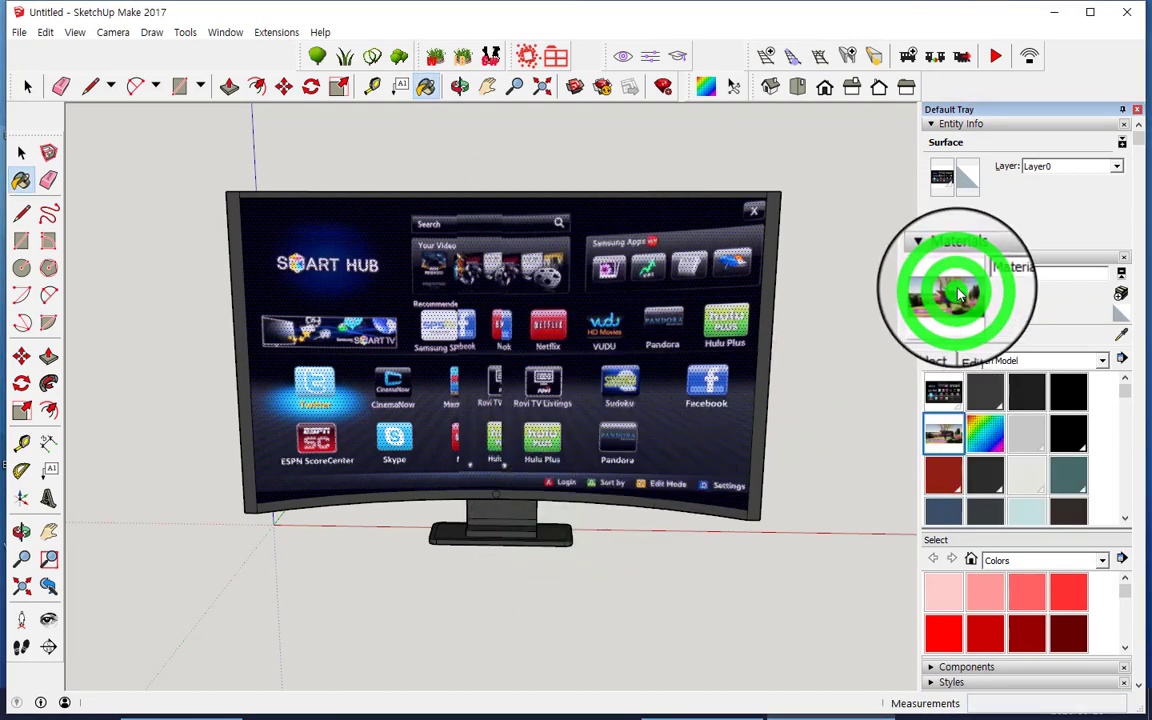
left_click(517, 370)
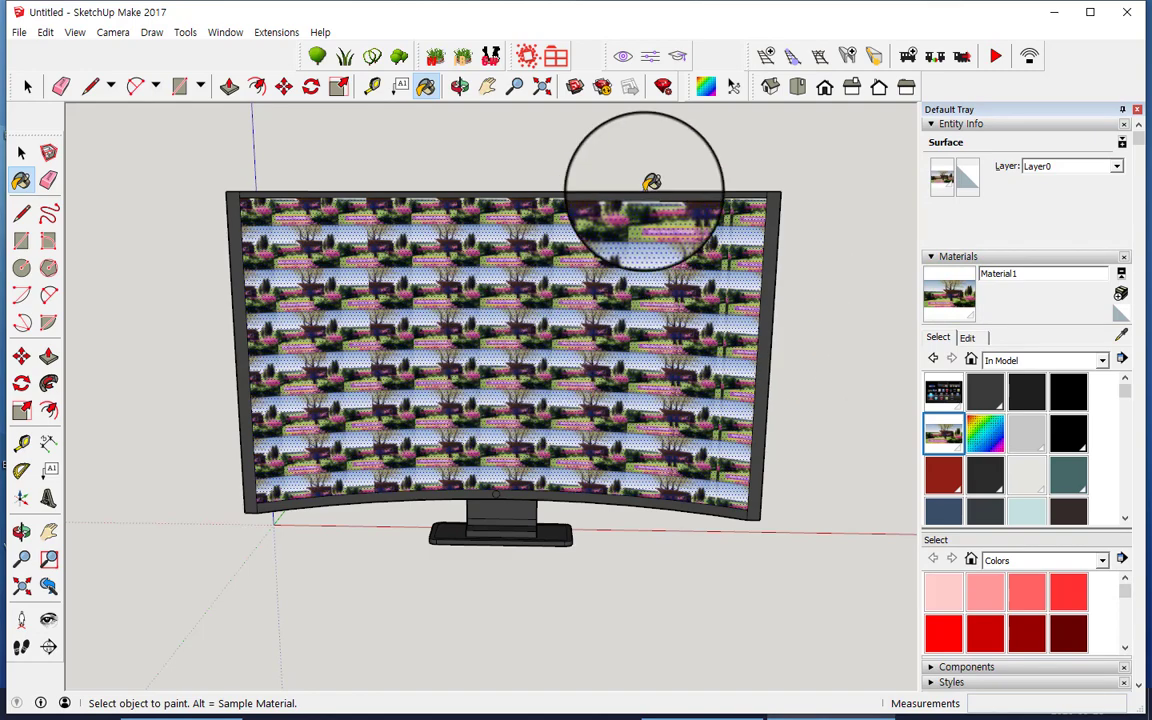
Step: Load the saved UVs onto the painted curved screen surface with the SketchUV mapping tool
left_click(704, 88)
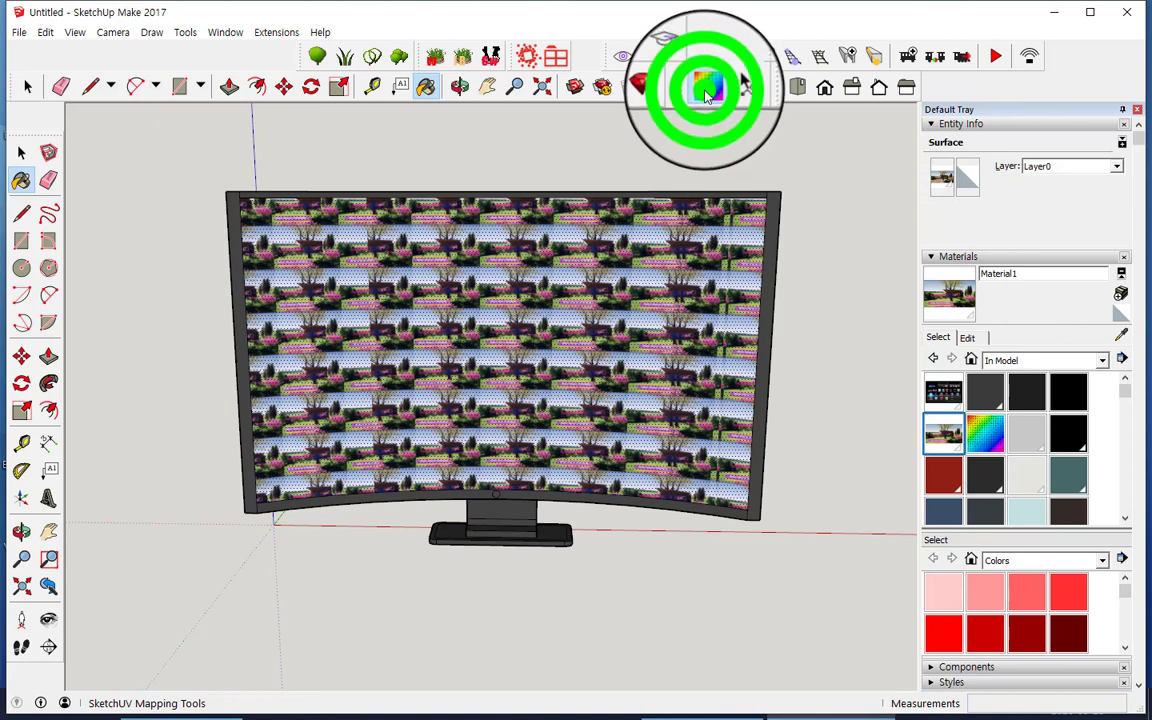
right_click(438, 347)
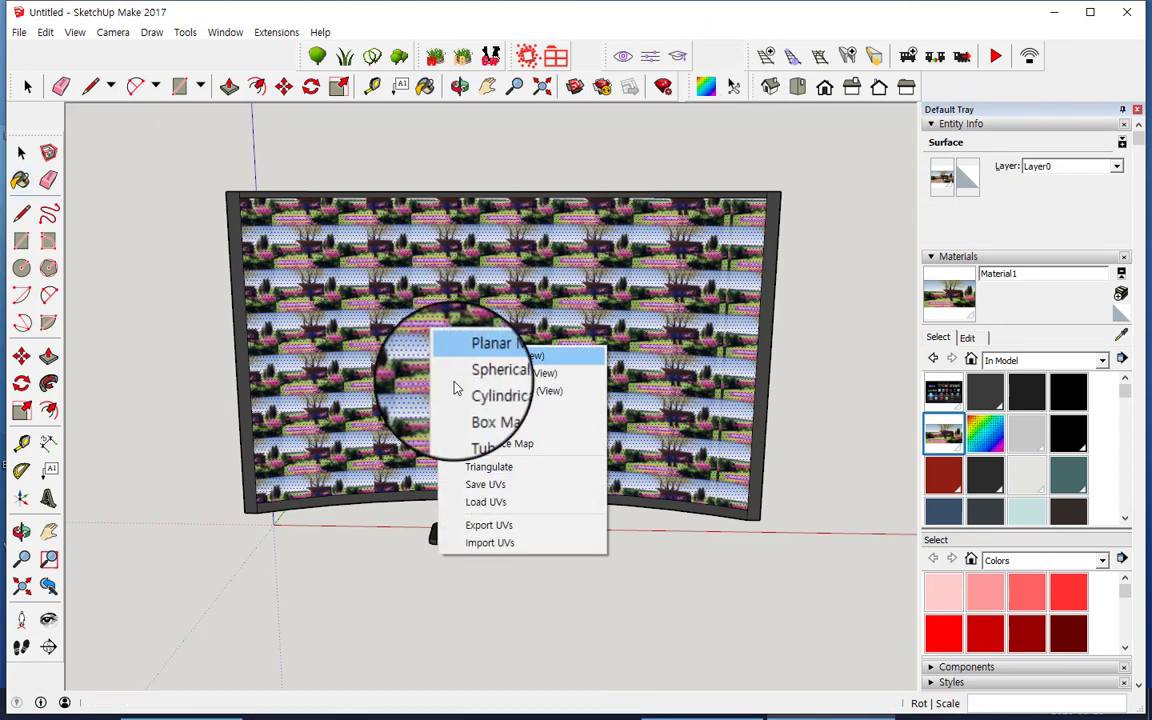
left_click(481, 504)
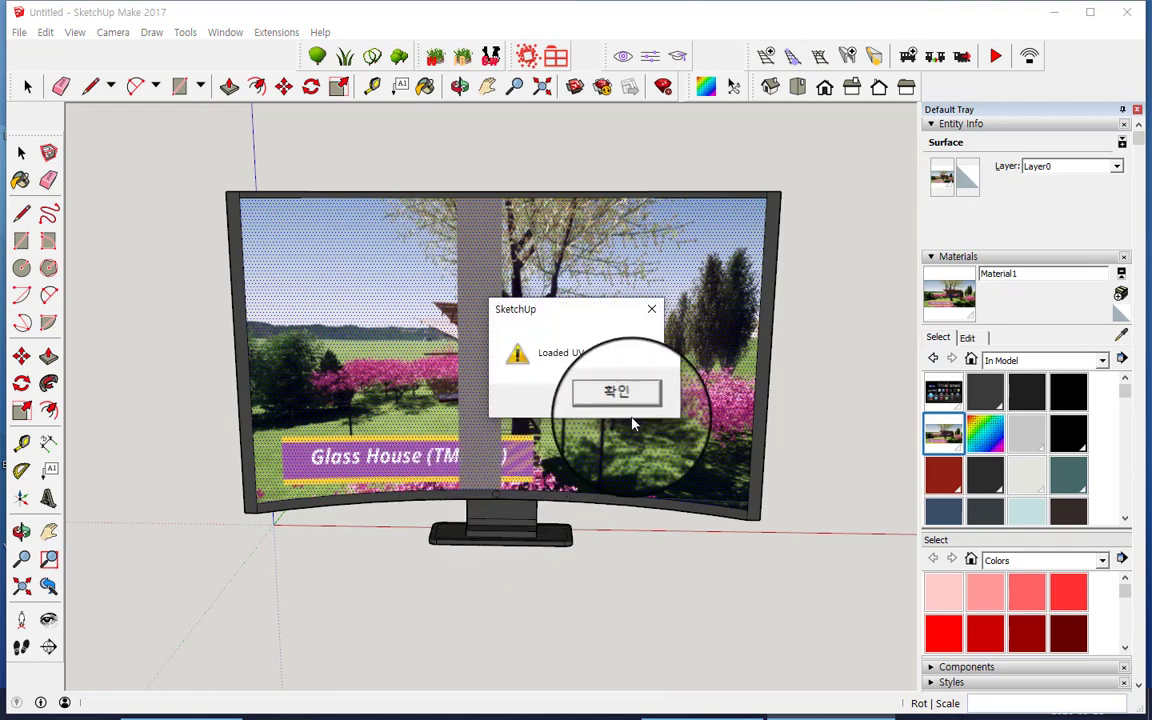
left_click(622, 396)
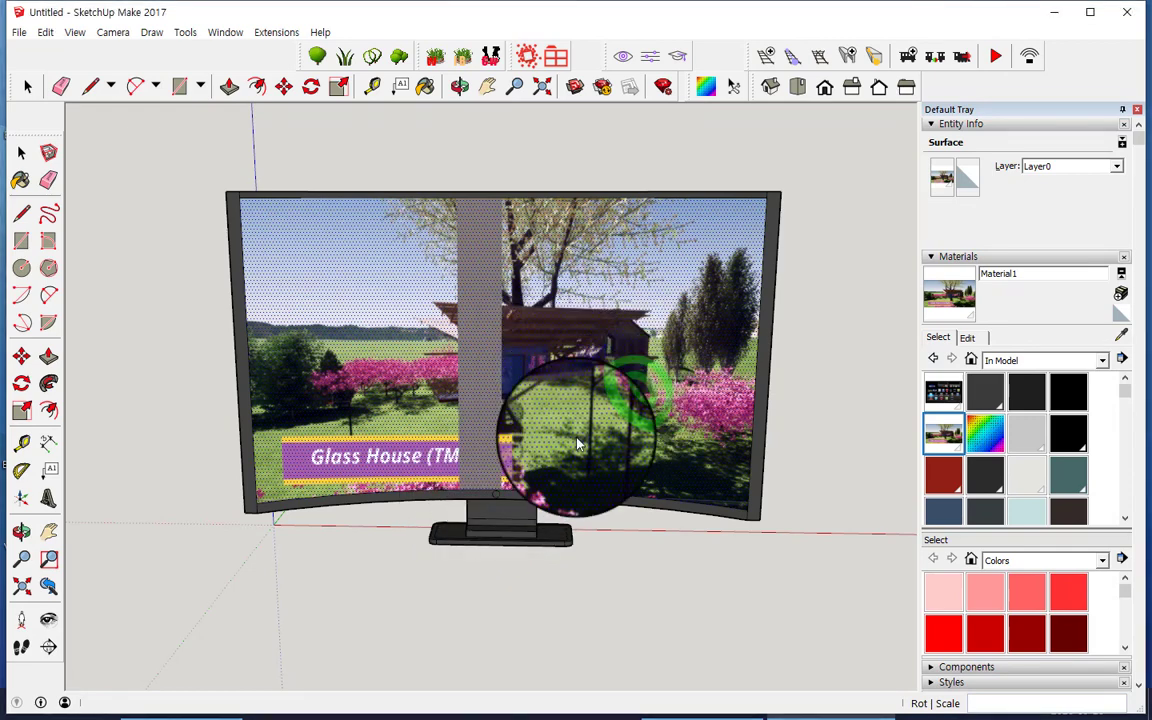
Step: Examine how the loaded texture fits the curved screen, checking the strip down the middle and the available SketchUV mapping options
scroll(470, 408, "up", 6)
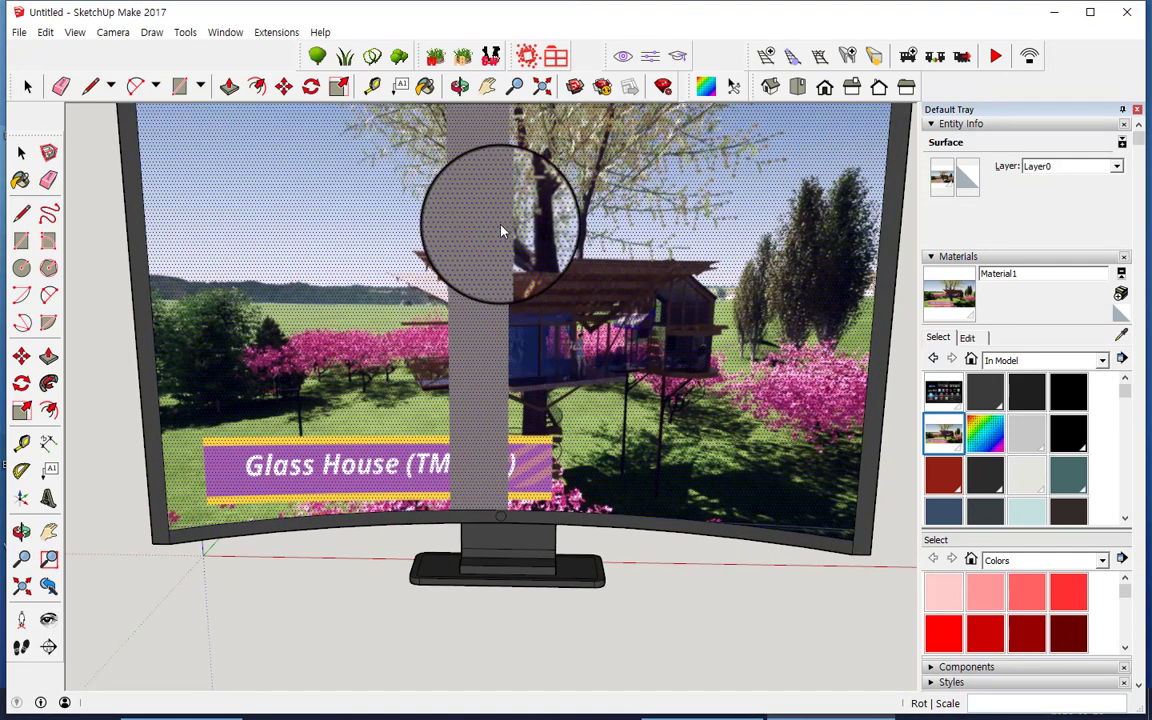
scroll(495, 240, "down", 2)
scroll(470, 380, "up", 3)
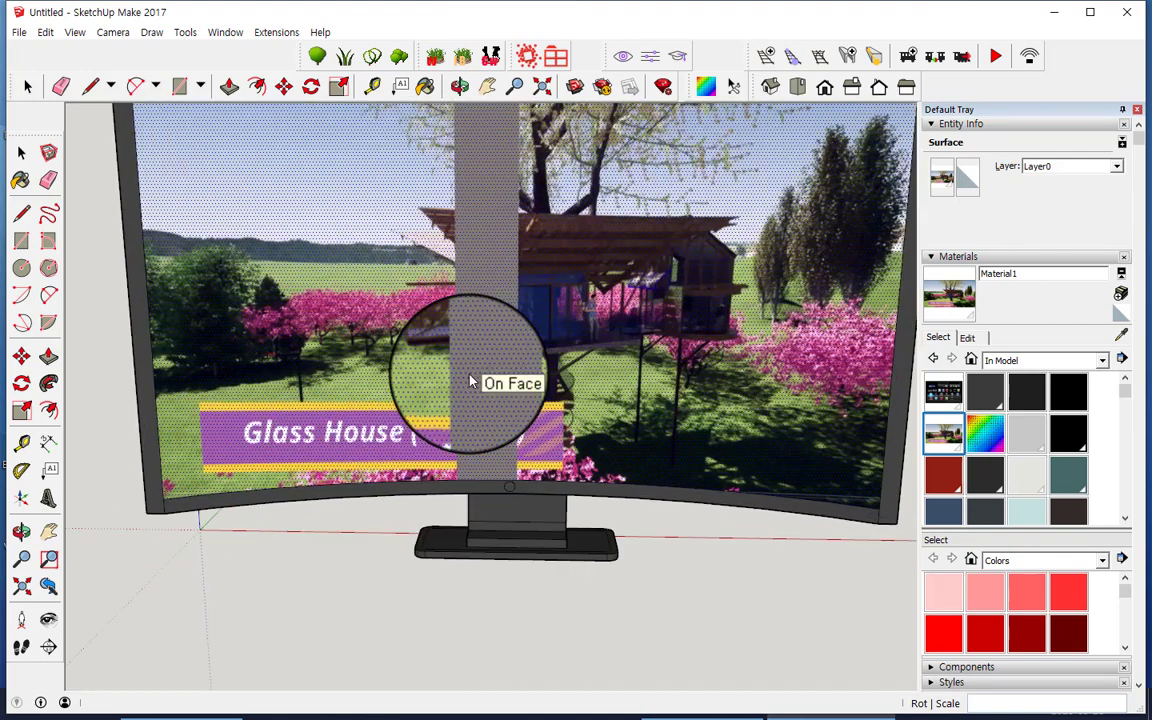
scroll(470, 380, "down", 3)
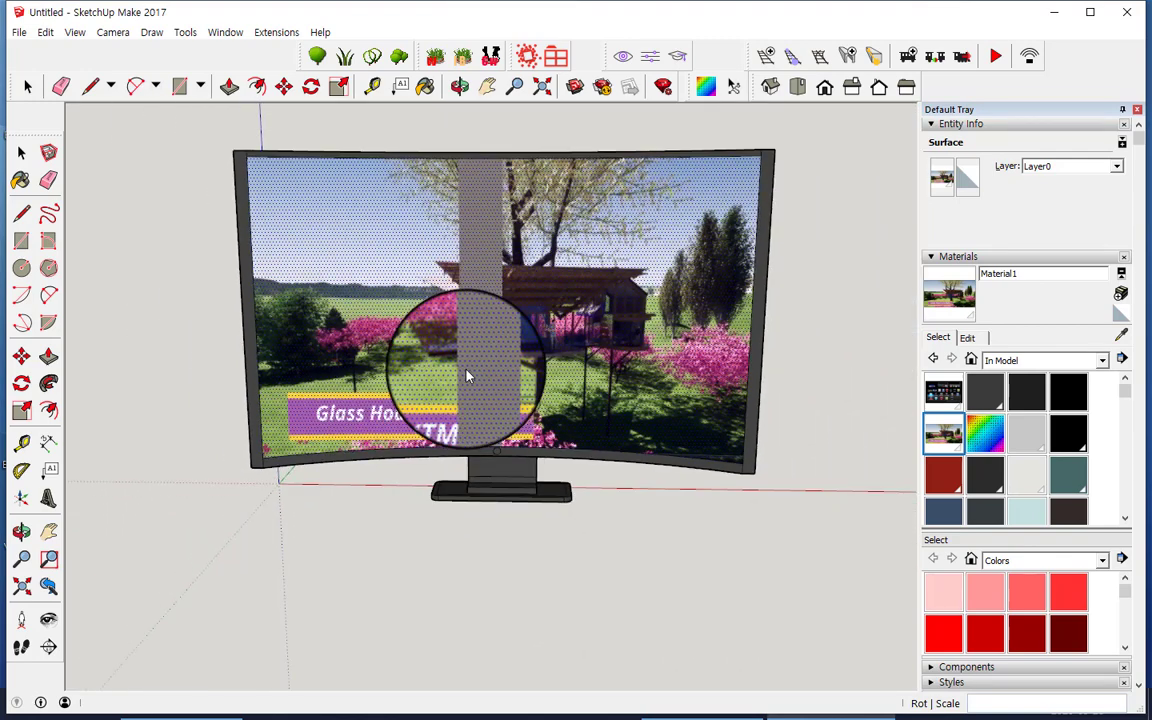
scroll(467, 375, "up", 1)
scroll(467, 375, "down", 1)
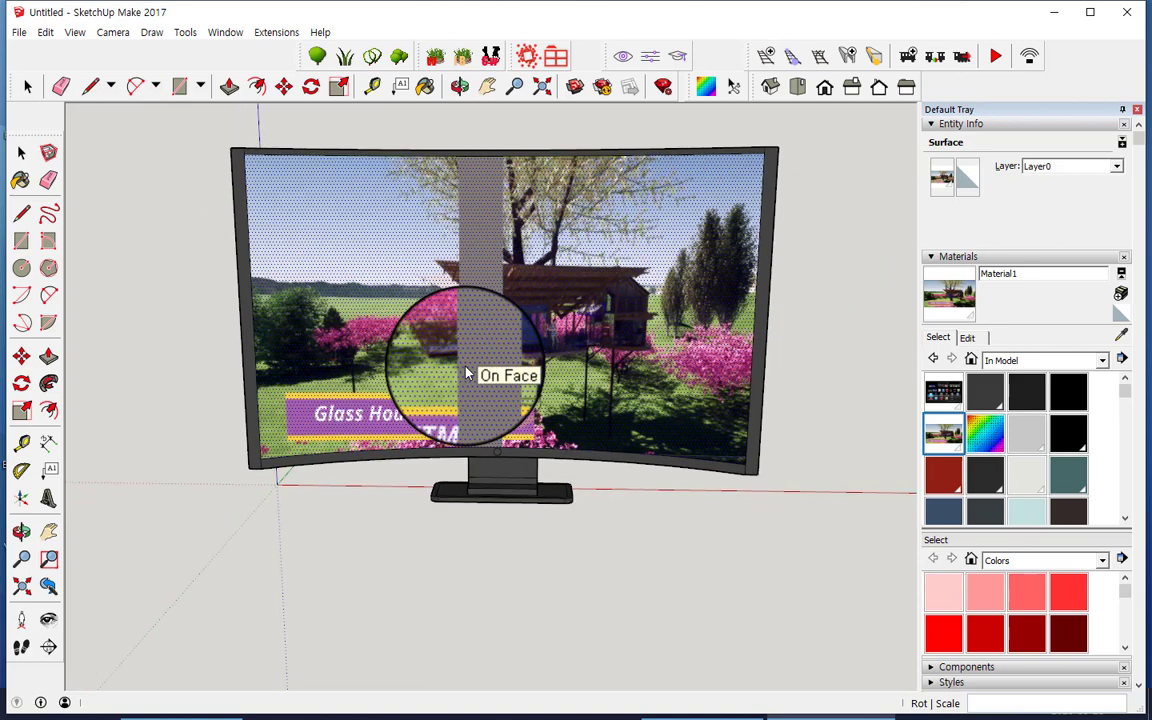
scroll(466, 373, "down", 1)
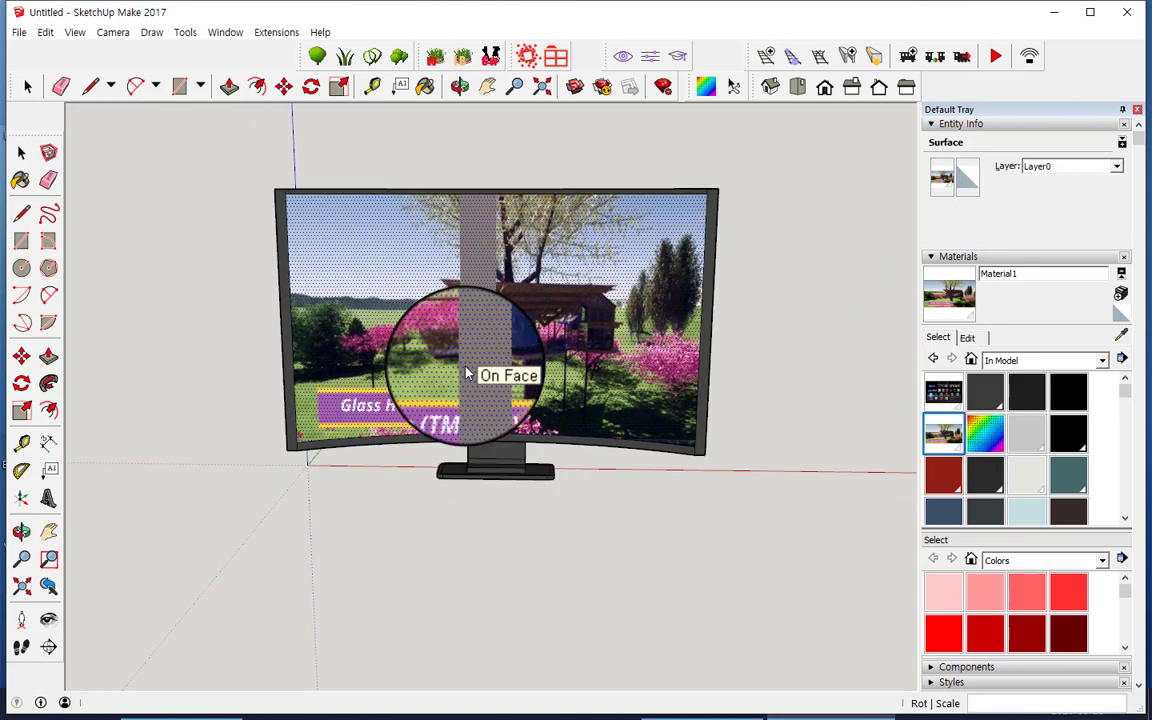
right_click(535, 365)
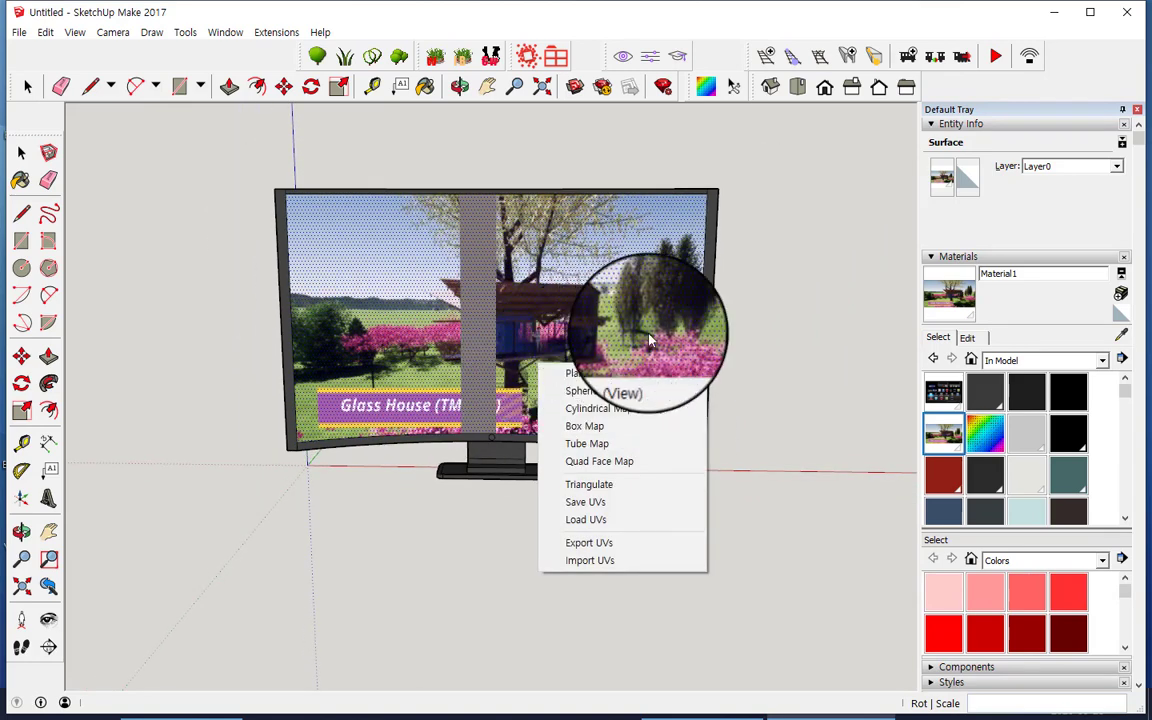
left_click(775, 345)
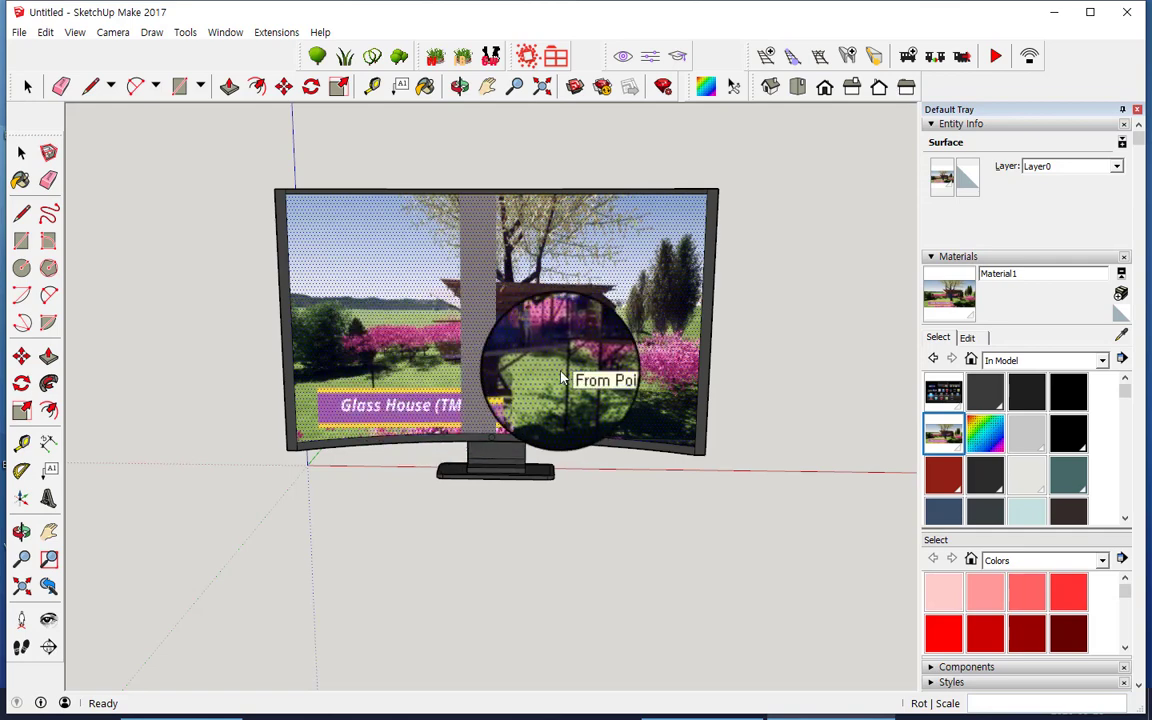
scroll(562, 378, "down", 1)
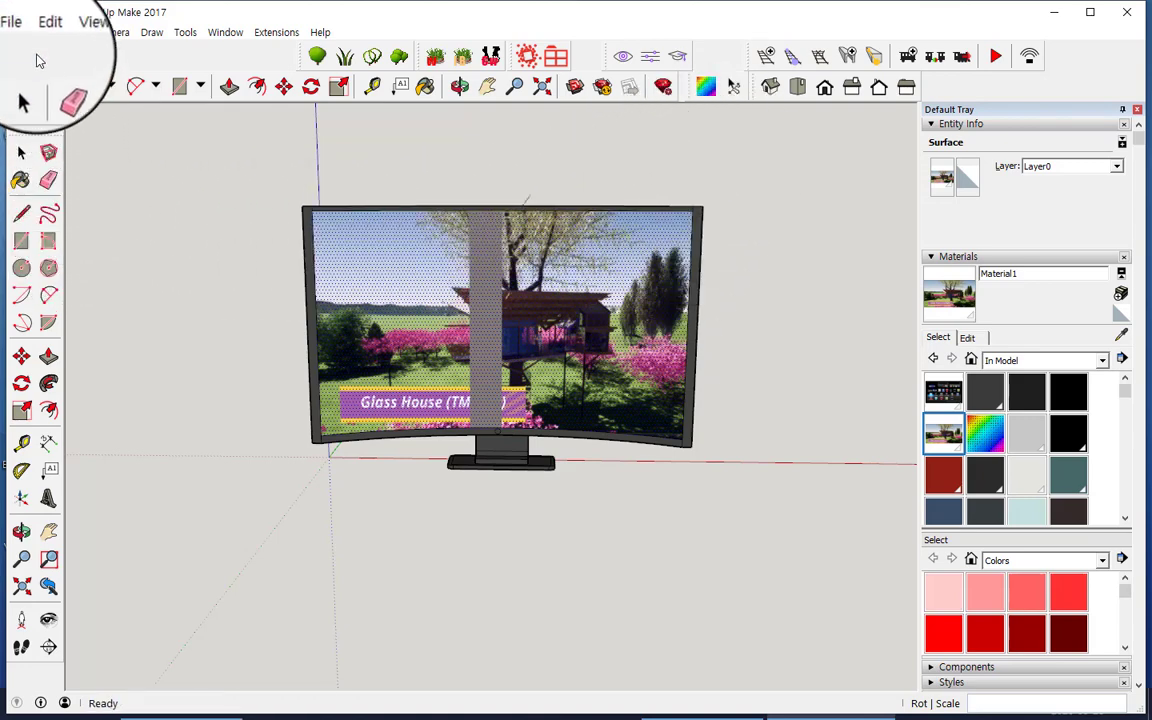
Step: Start a new empty model without saving the changes to the current one
left_click(18, 34)
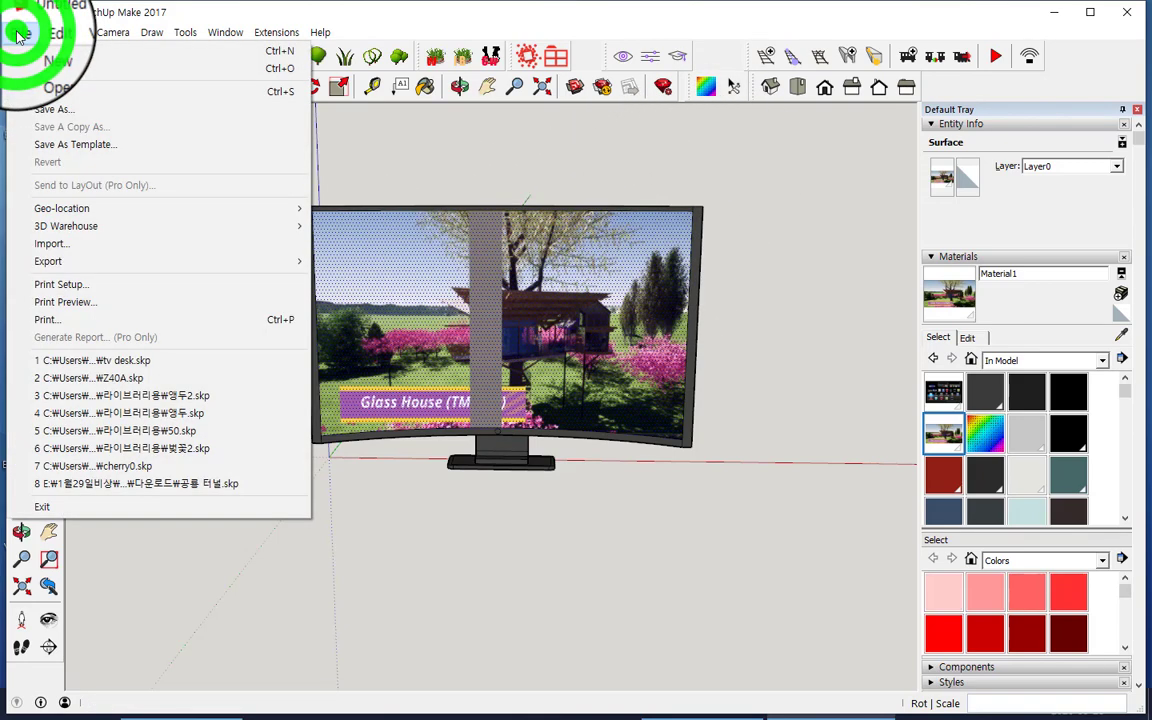
left_click(63, 52)
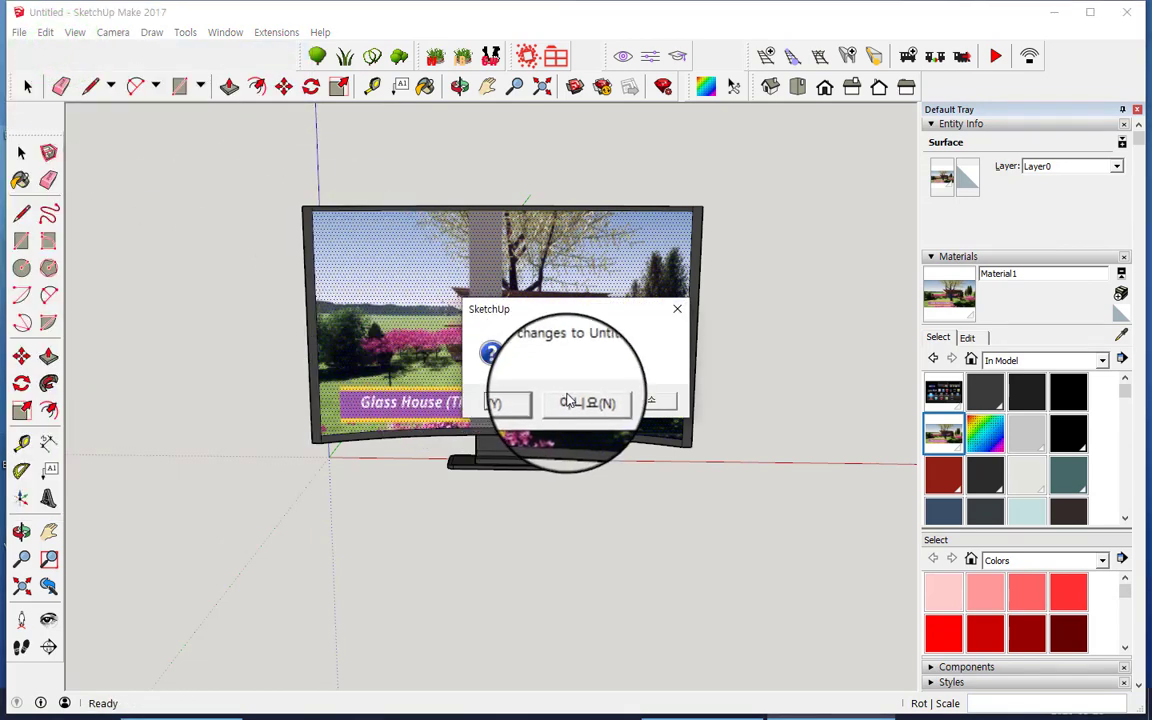
left_click(570, 402)
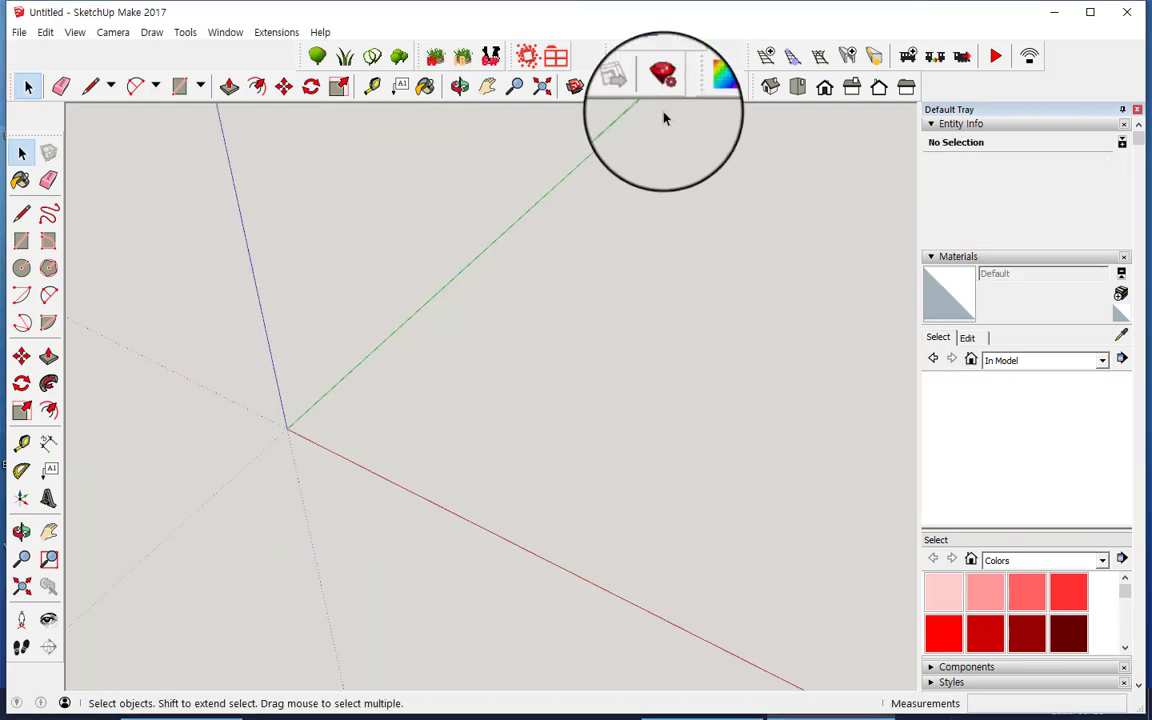
Step: Browse the curved tv results in 3D Warehouse and open the Samsung Curved Tv model's page
left_click(574, 87)
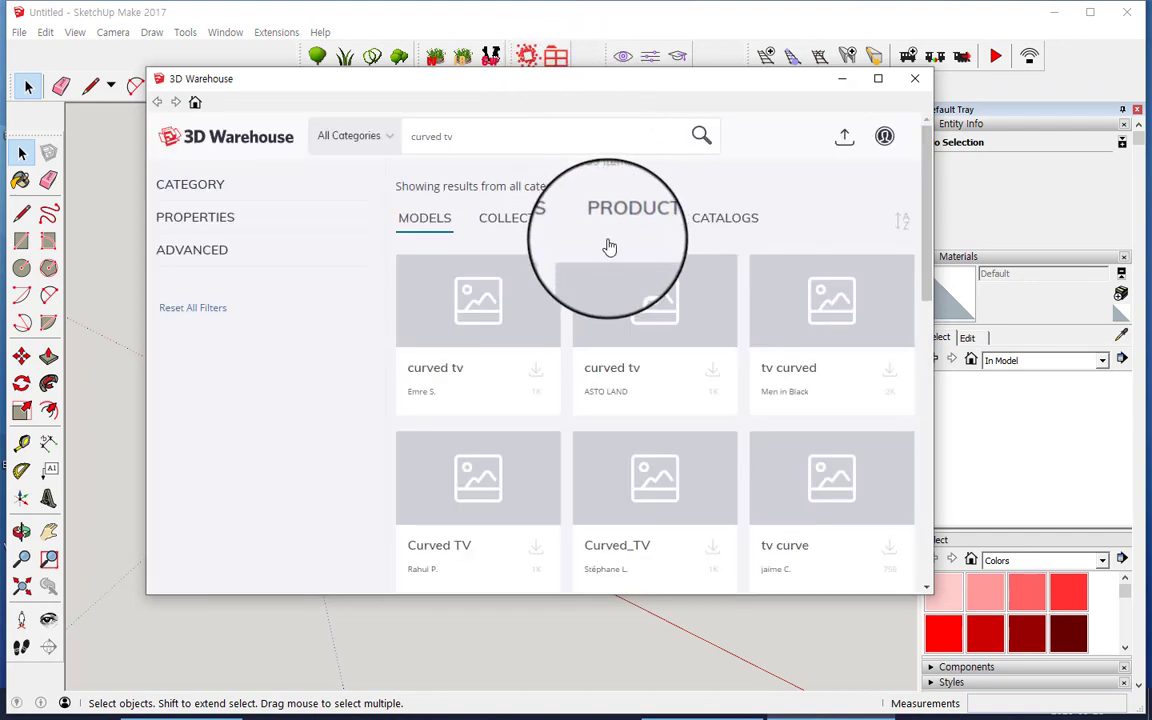
scroll(608, 250, "down", 3)
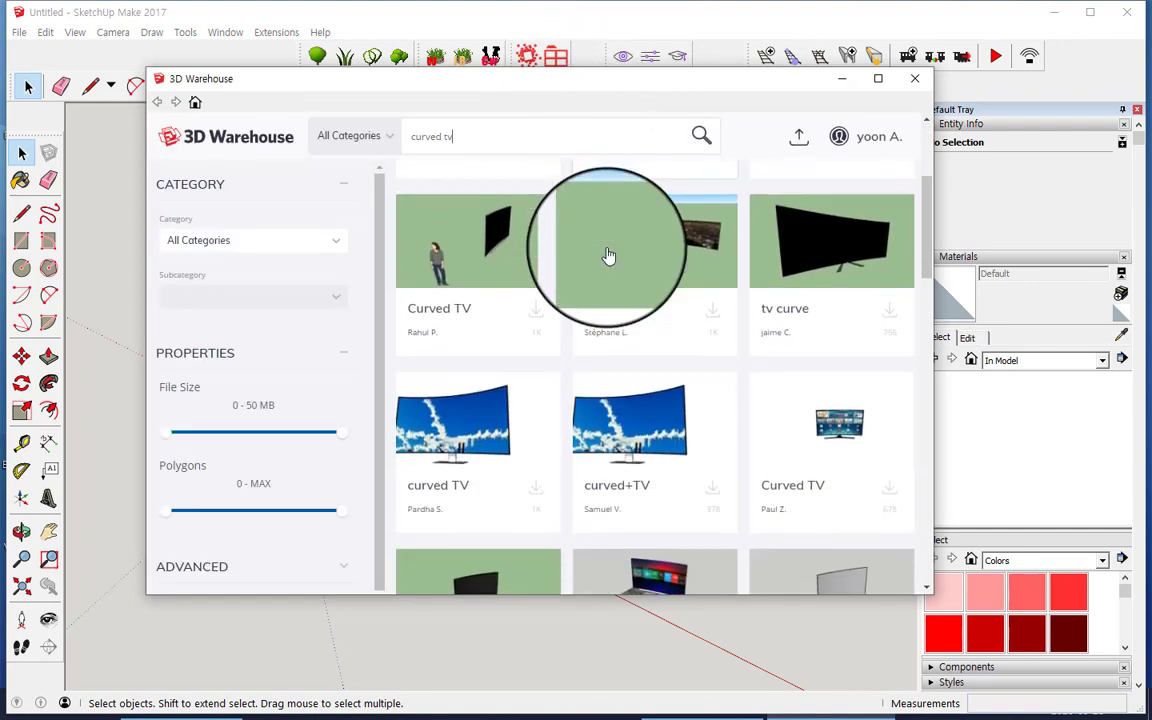
scroll(608, 254, "down", 5)
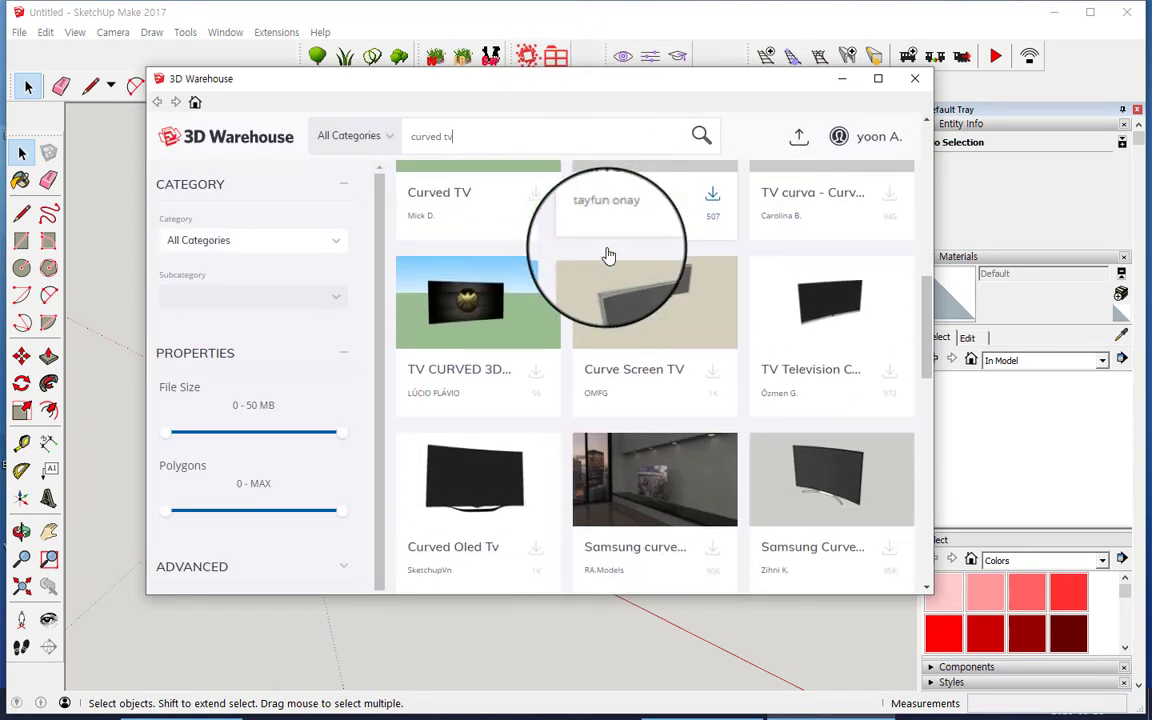
scroll(608, 254, "down", 5)
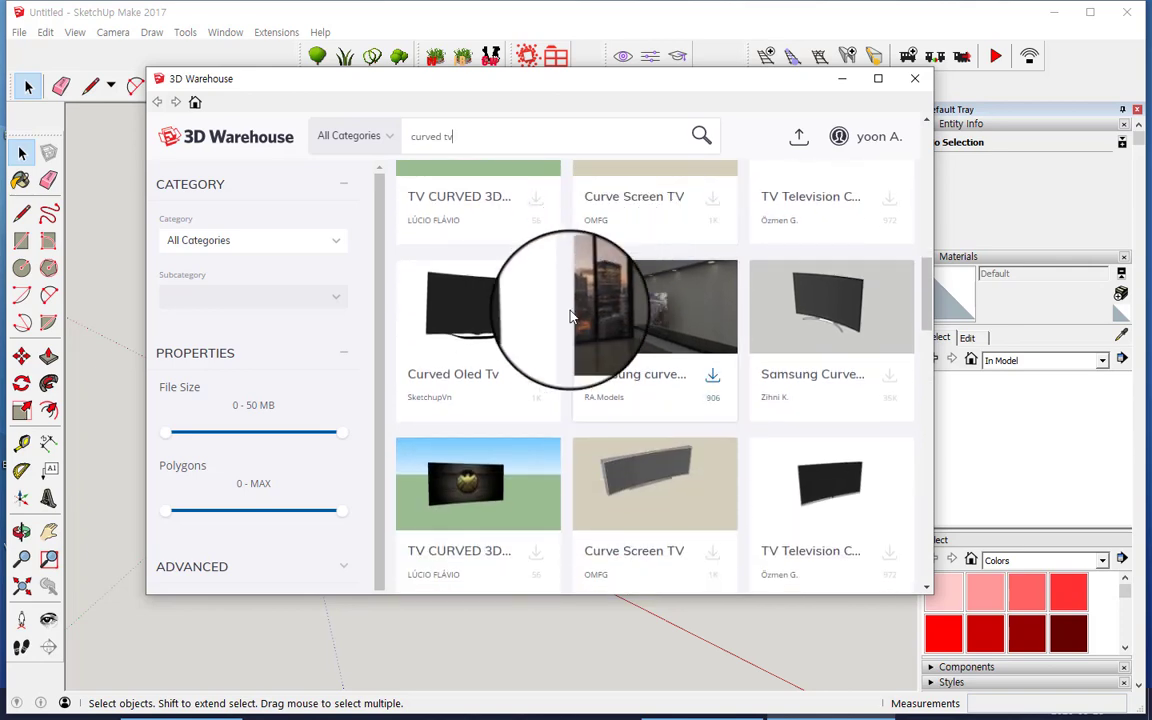
scroll(563, 331, "down", 3)
scroll(563, 331, "down", 1)
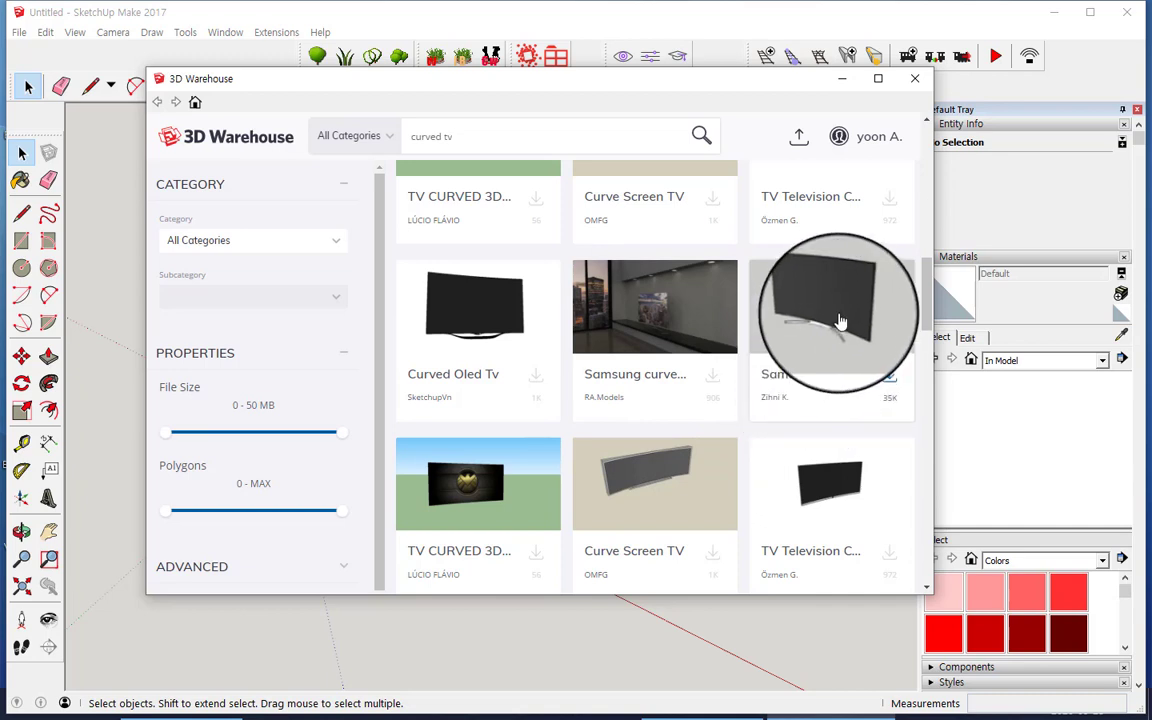
left_click(812, 375)
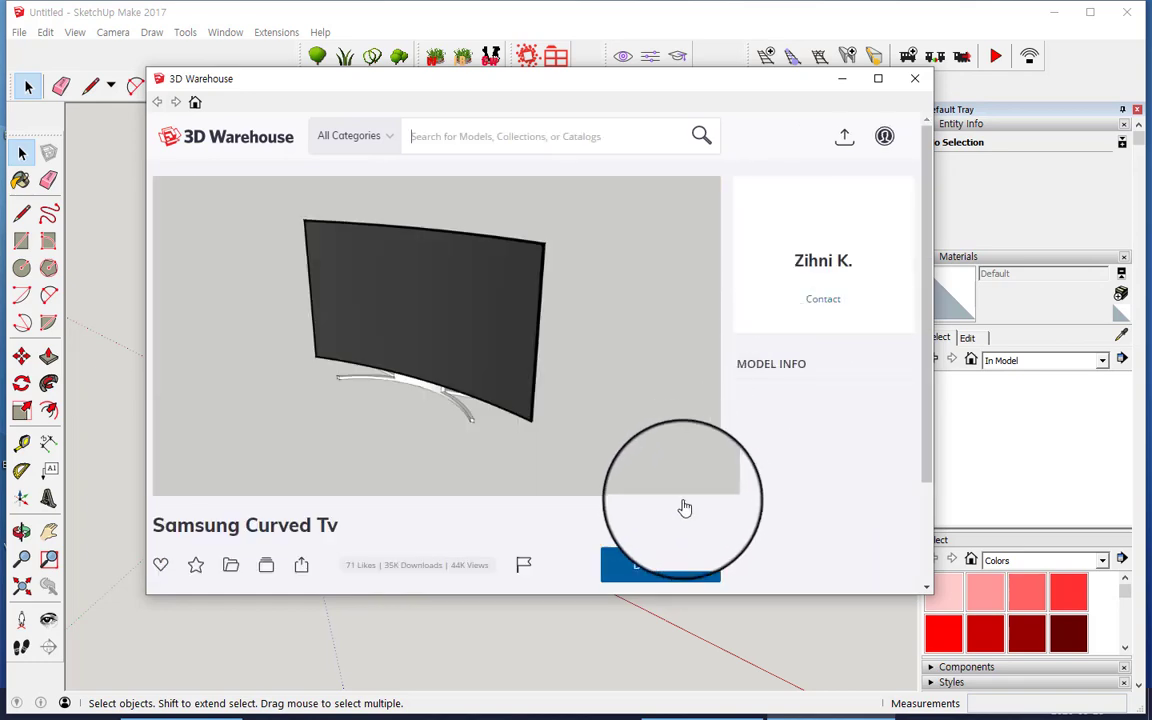
Step: Download the Samsung Curved Tv into the current model, place it near the origin and deselect it
scroll(685, 545, "down", 3)
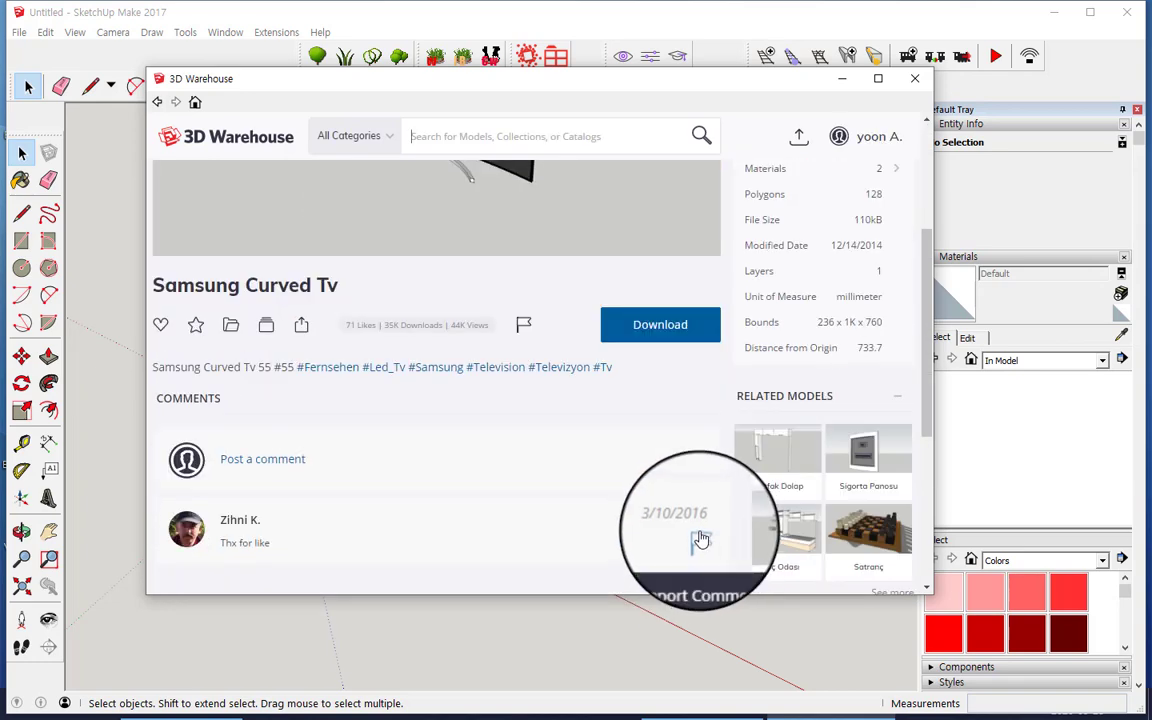
scroll(812, 368, "up", 1)
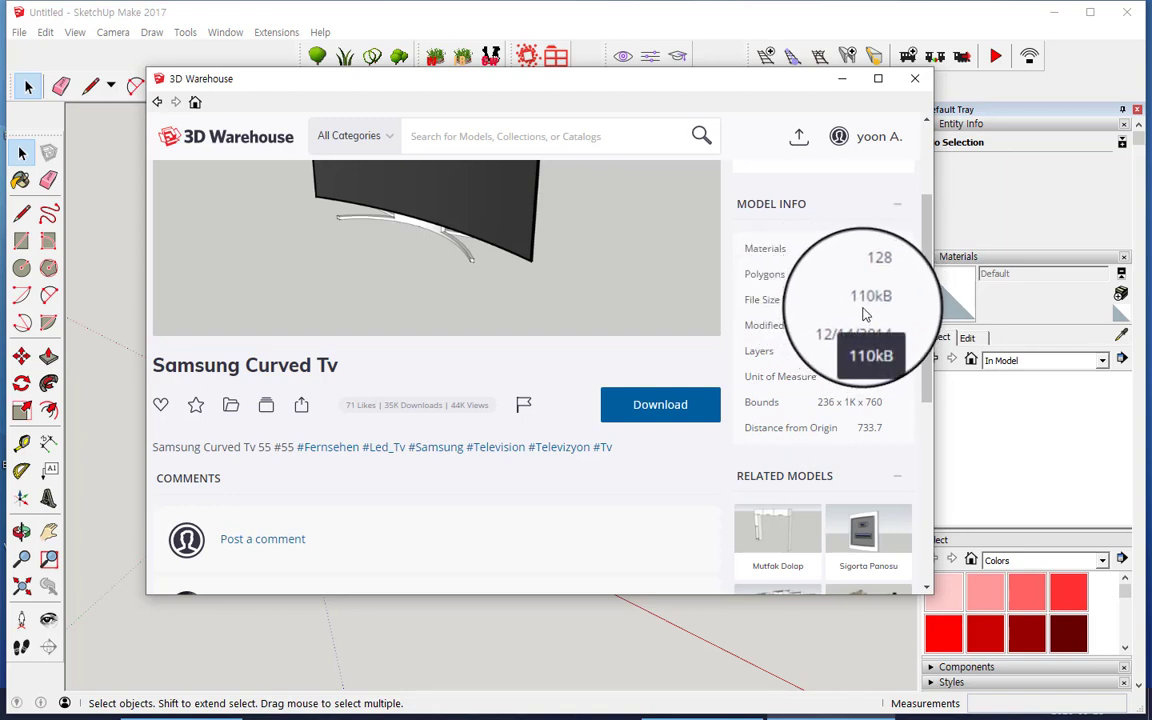
left_click(676, 414)
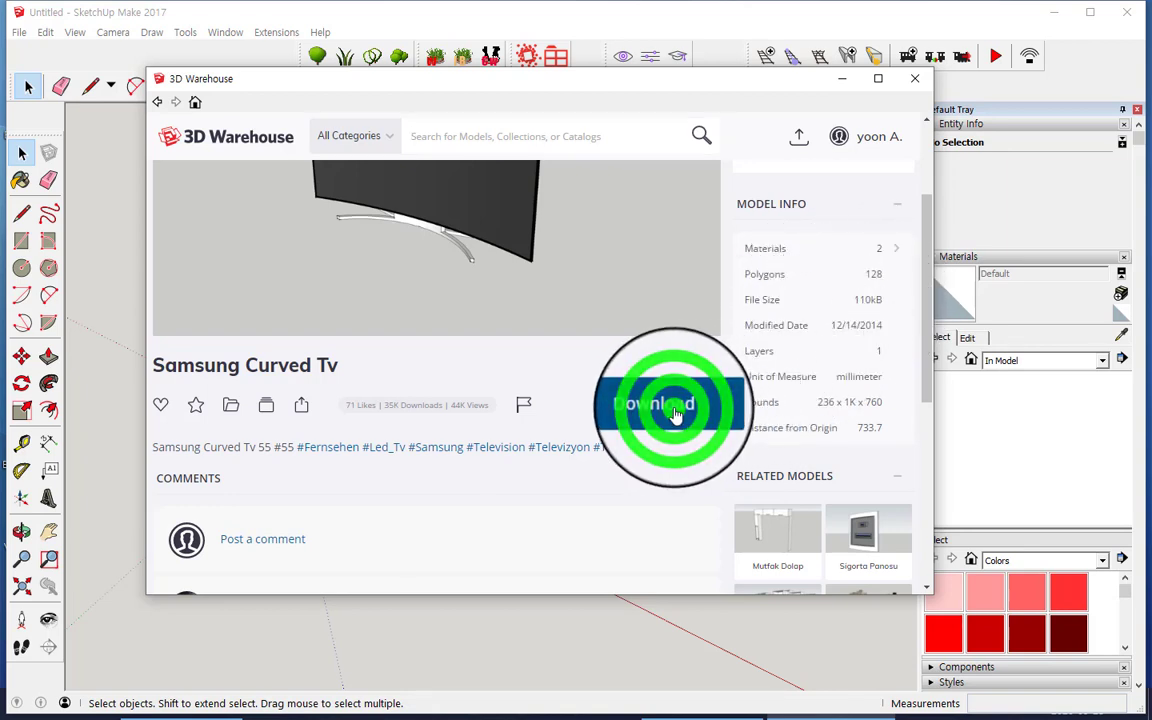
left_click(500, 374)
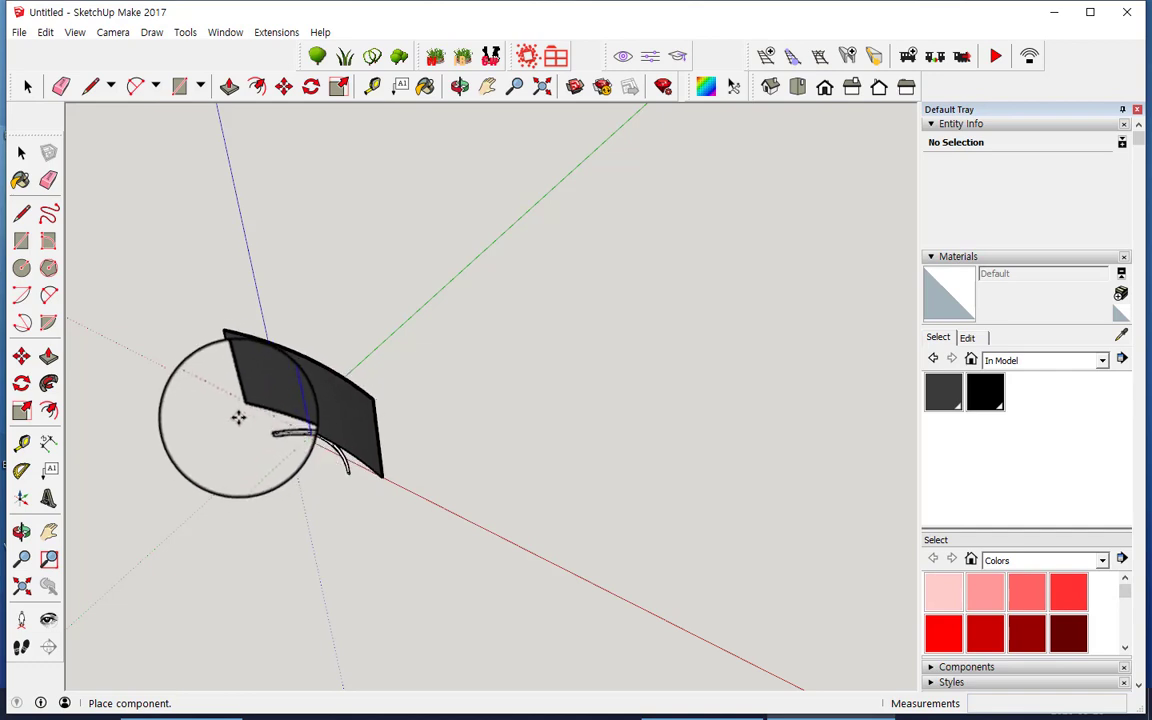
left_click(238, 417)
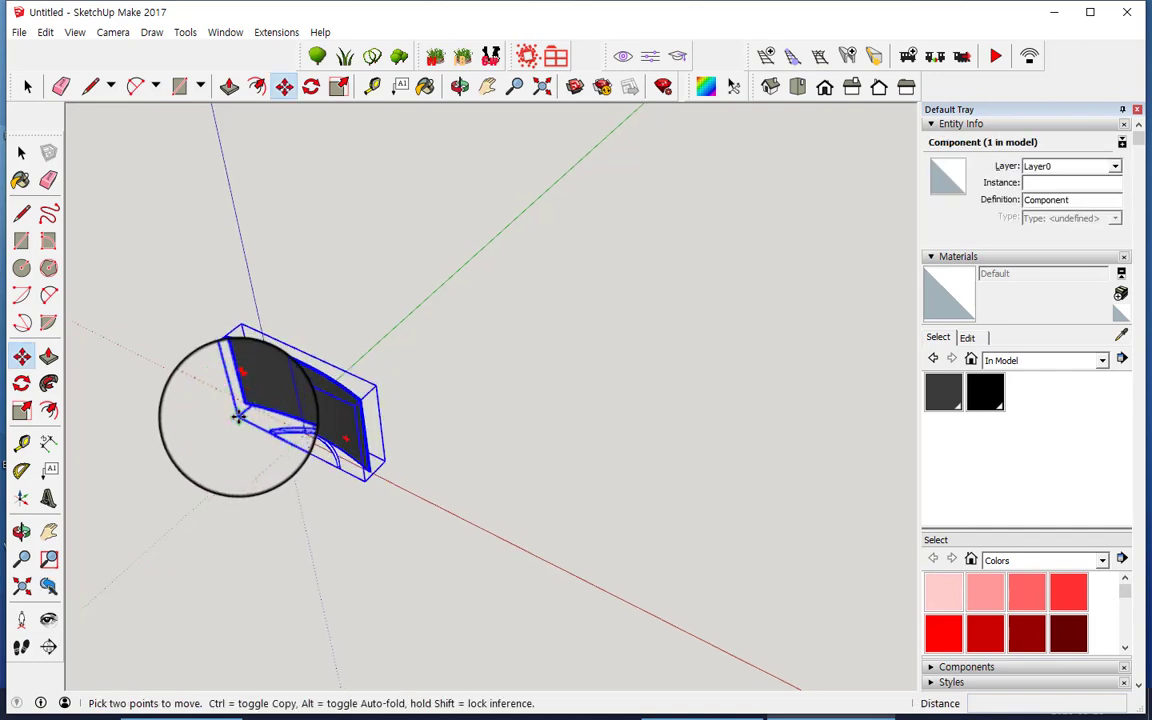
key("Escape")
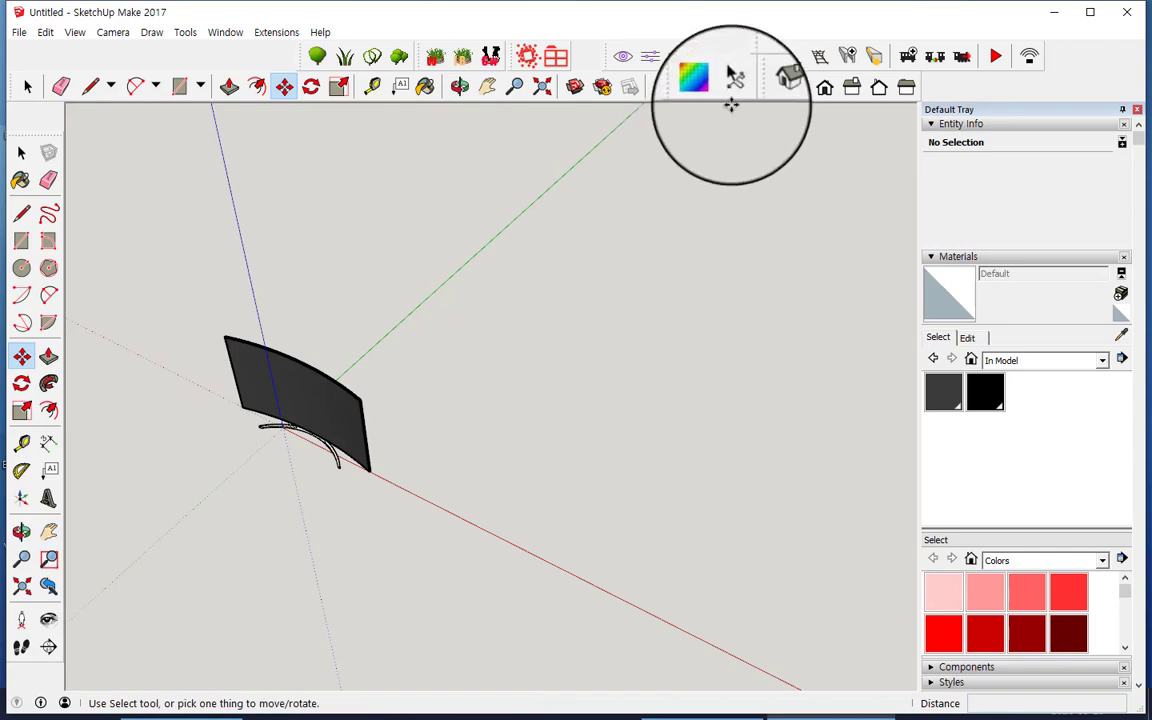
Step: Examine the placed TV in the isometric, right, left and front standard views, and orbit around it to see the screen's curvature
left_click(771, 90)
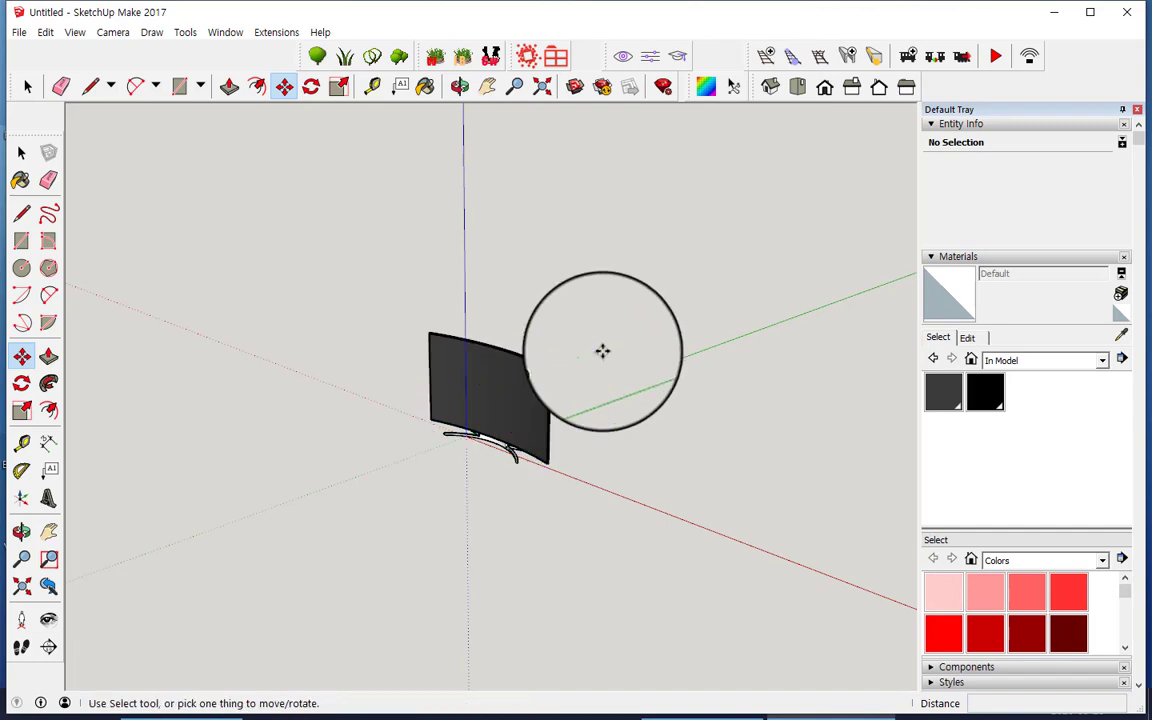
scroll(603, 352, "down", 2)
scroll(603, 352, "up", 3)
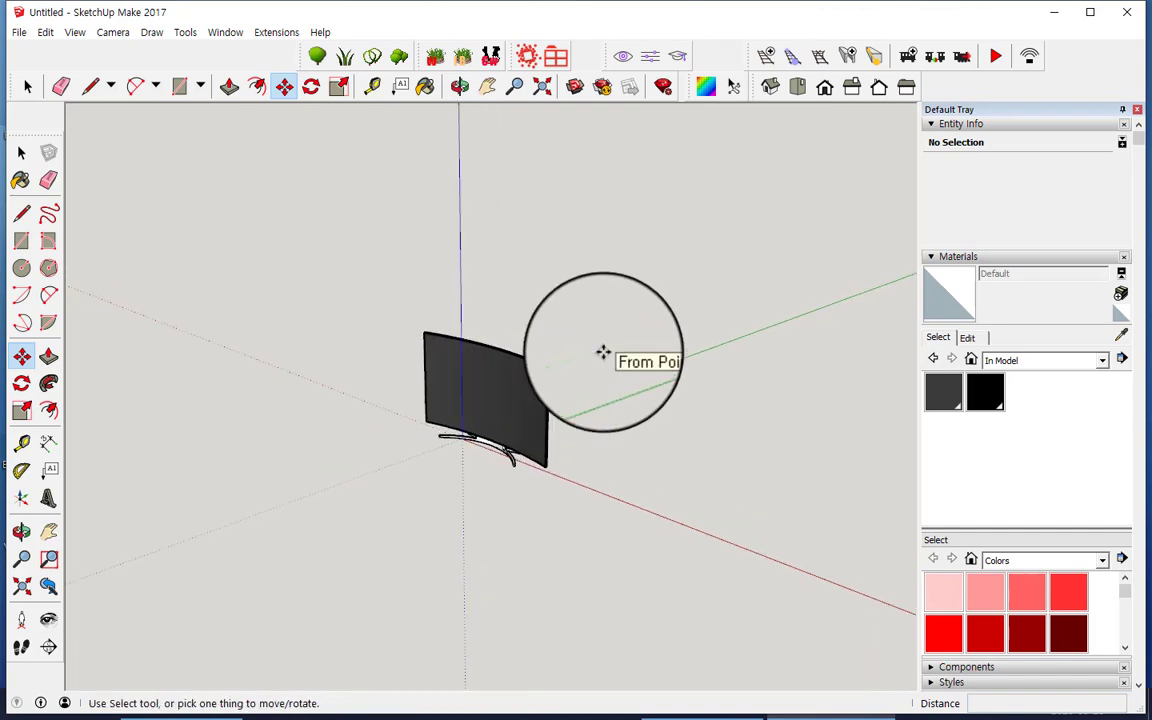
left_click(856, 92)
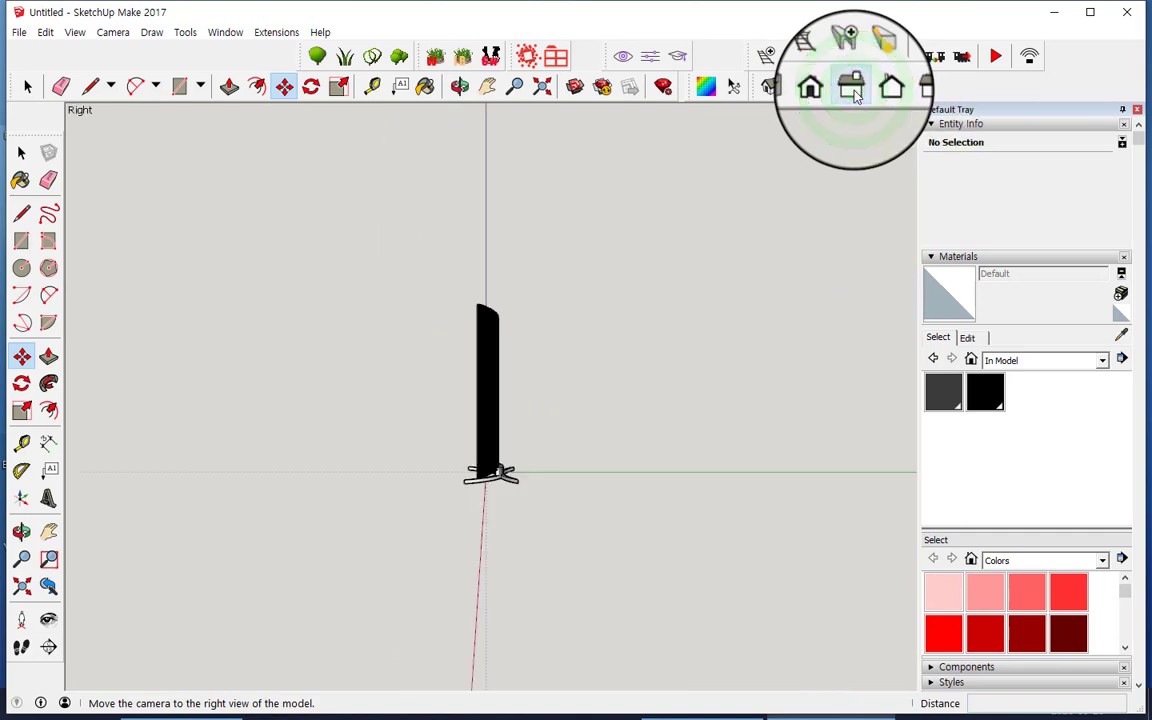
left_click(900, 84)
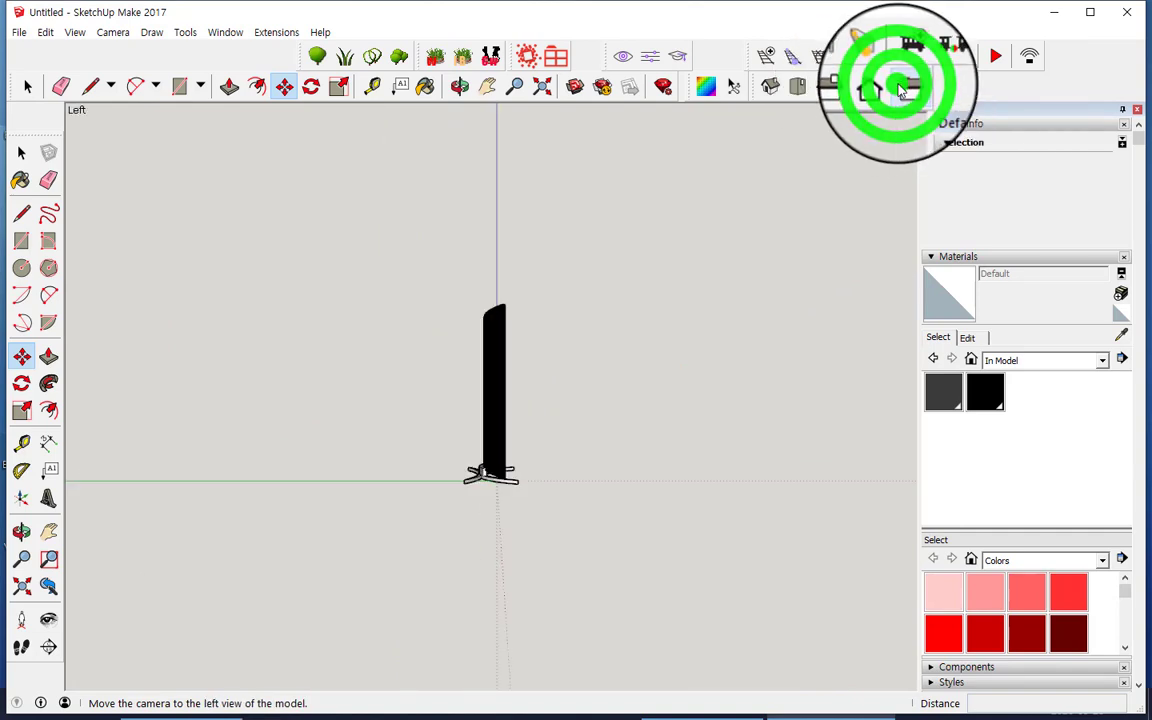
left_click(825, 88)
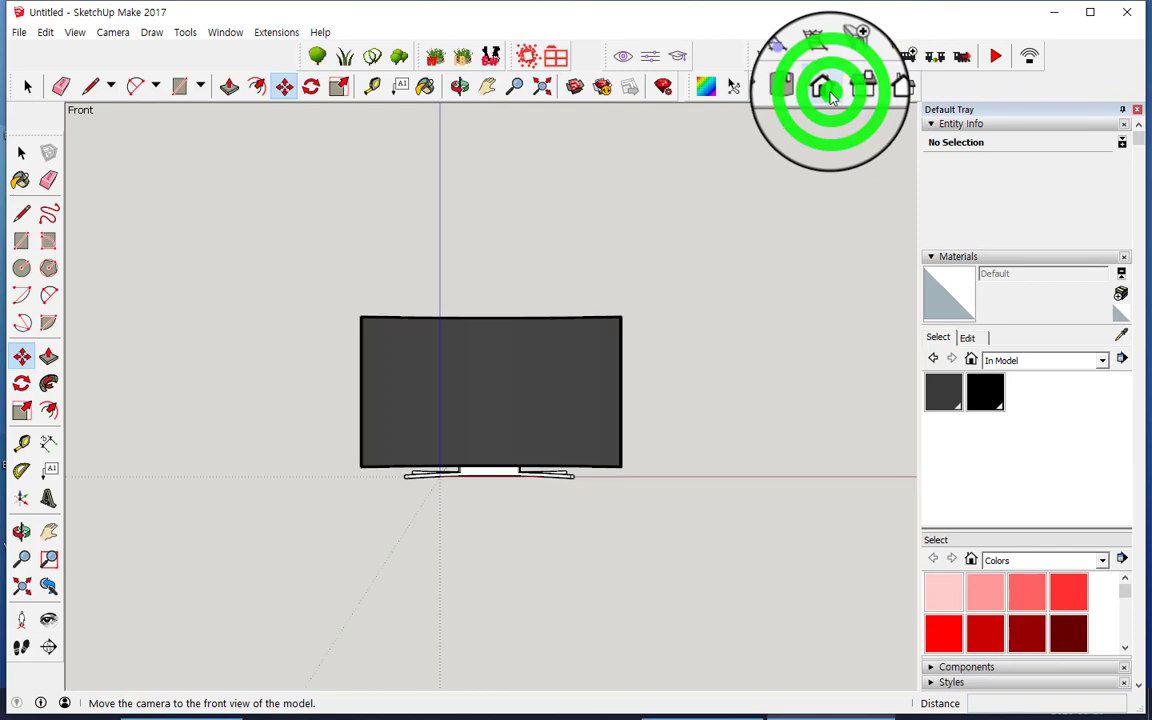
scroll(438, 443, "up", 2)
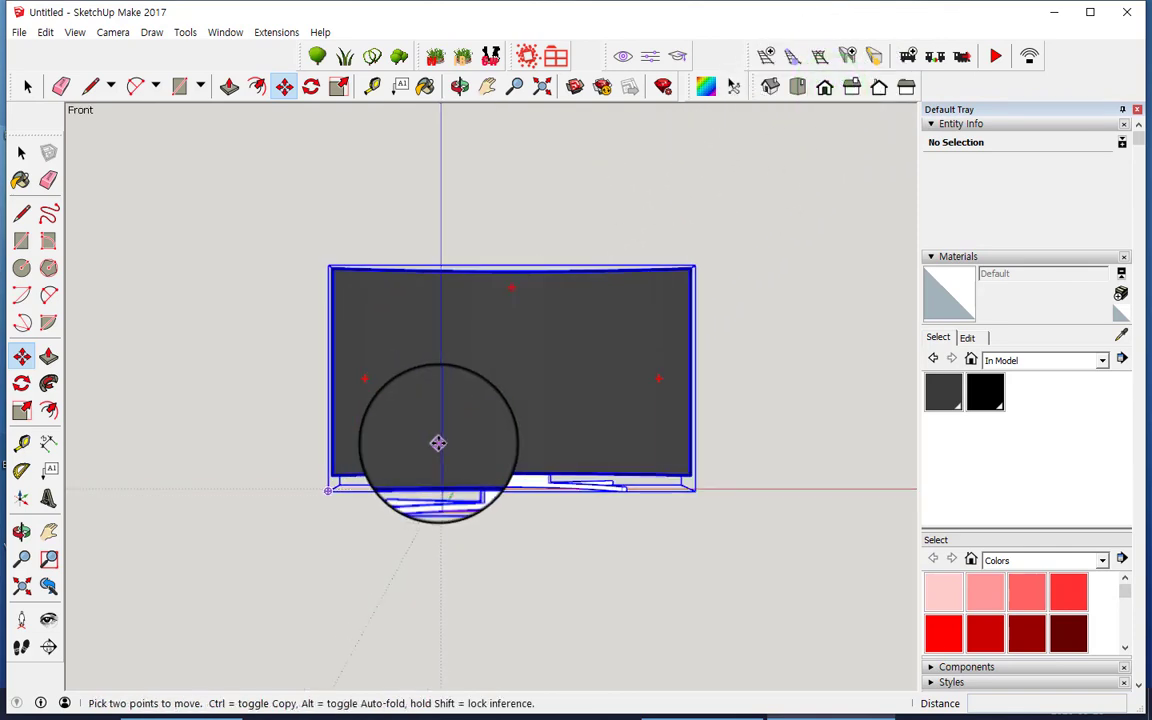
scroll(440, 443, "up", 3)
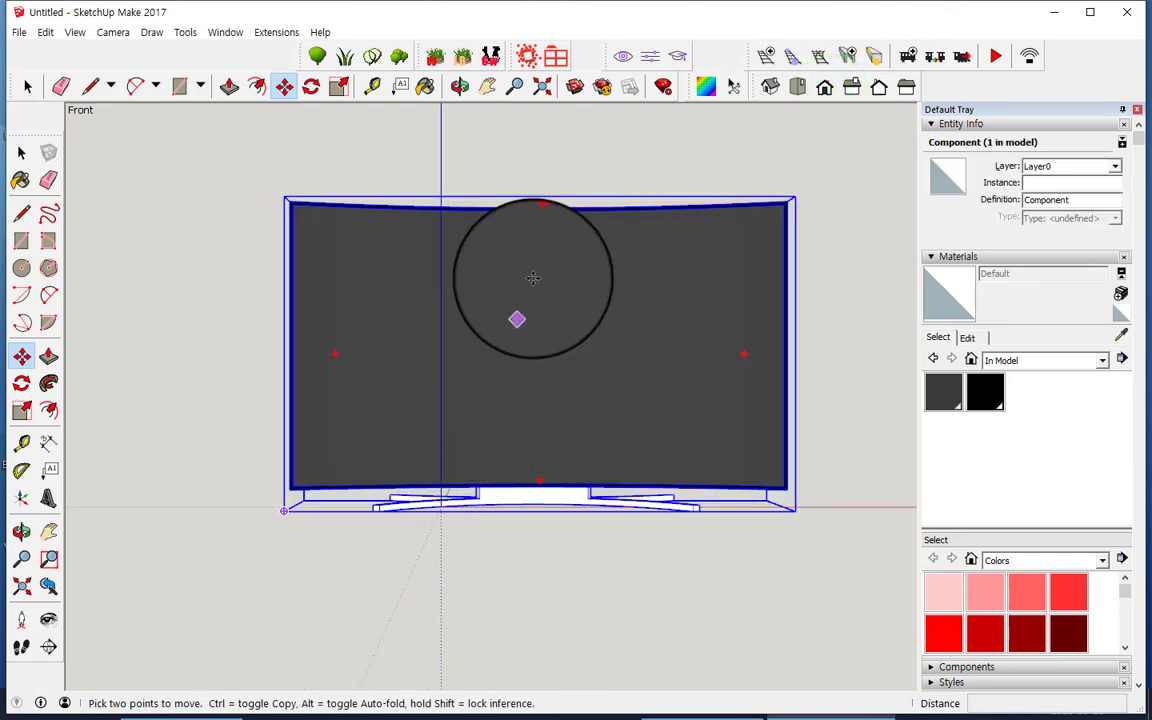
left_click(458, 86)
left_click_drag(466, 152, 394, 561)
left_click_drag(413, 643, 491, 510)
left_click_drag(527, 404, 594, 183)
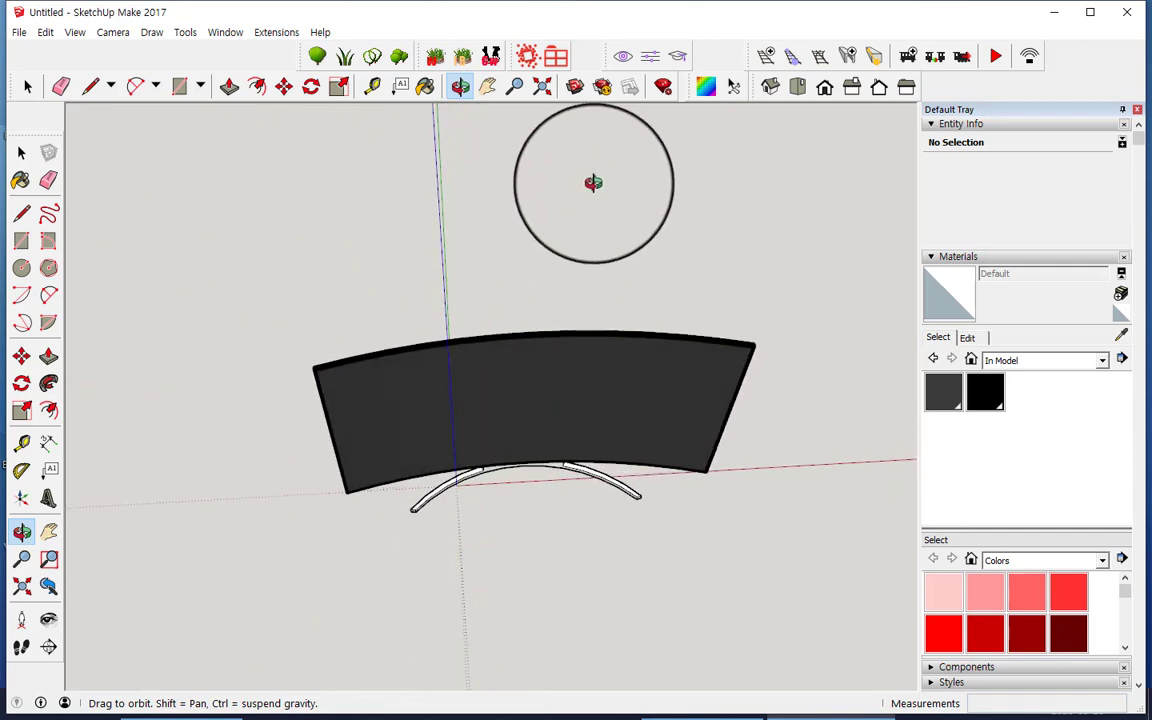
Step: Explode the Samsung curved TV component and the nested object inside it into loose faces and edges
left_click_drag(507, 285, 501, 380)
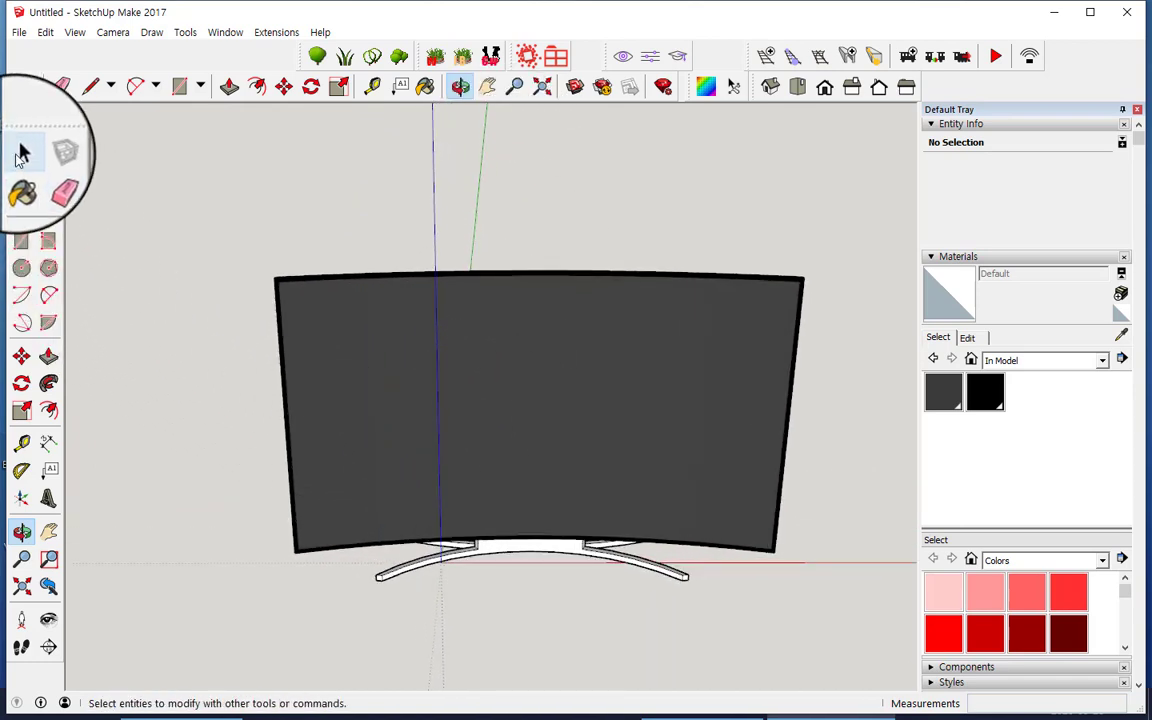
left_click(18, 152)
left_click(554, 408)
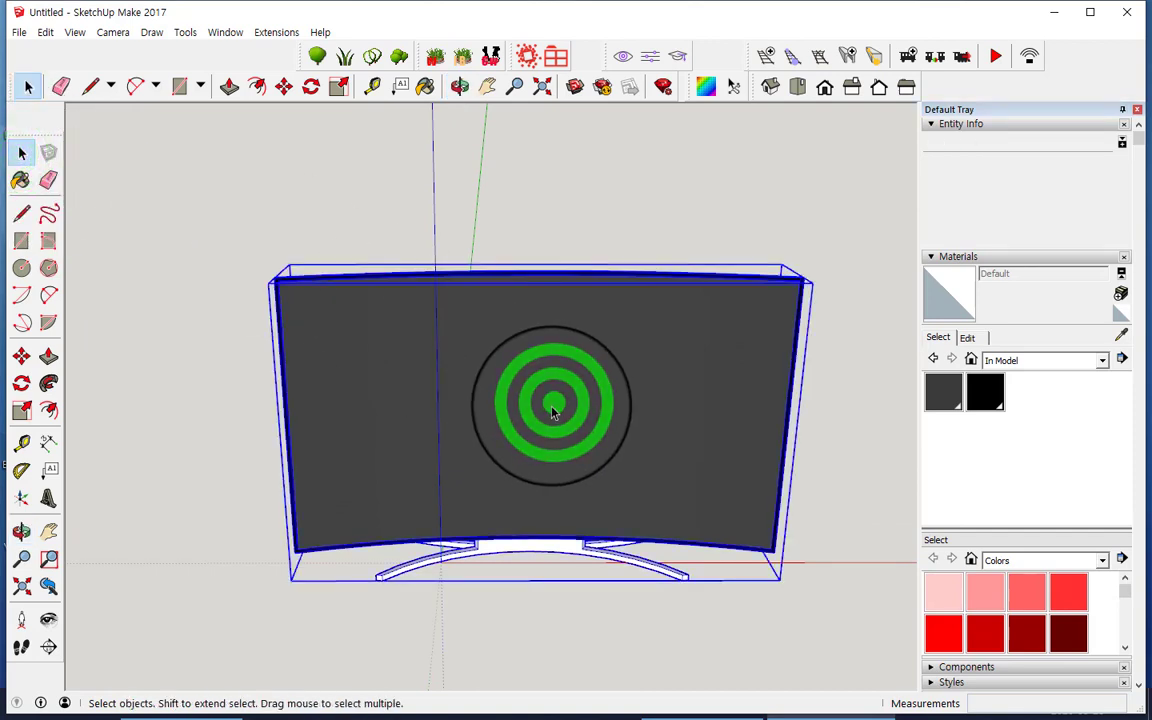
right_click(554, 410)
left_click(619, 140)
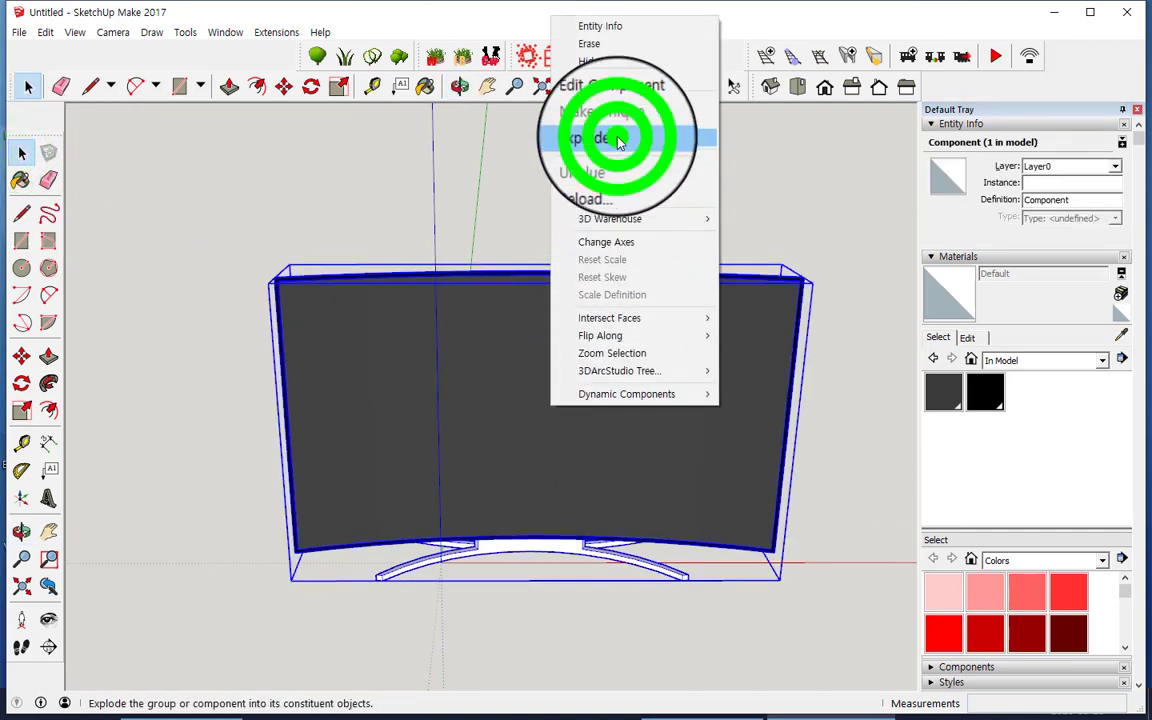
right_click(472, 458)
left_click(555, 246)
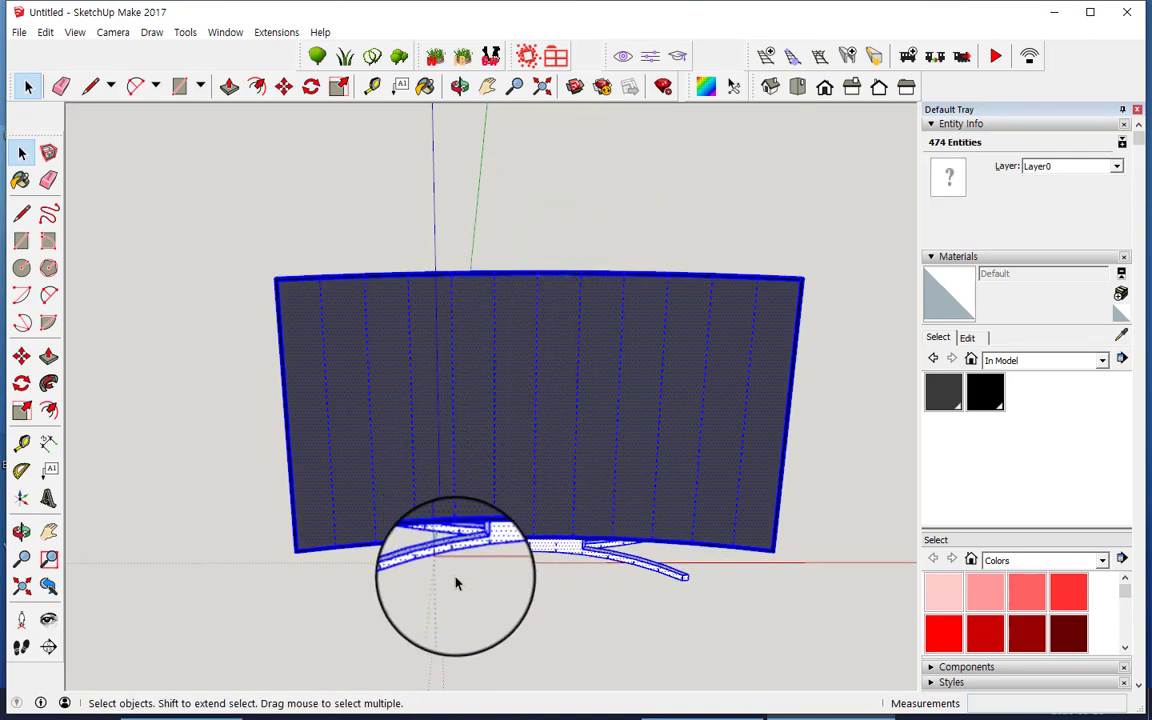
Step: Clear the selection and select only the TV's curved screen surface
scroll(456, 583, "up", 2)
left_click(360, 603)
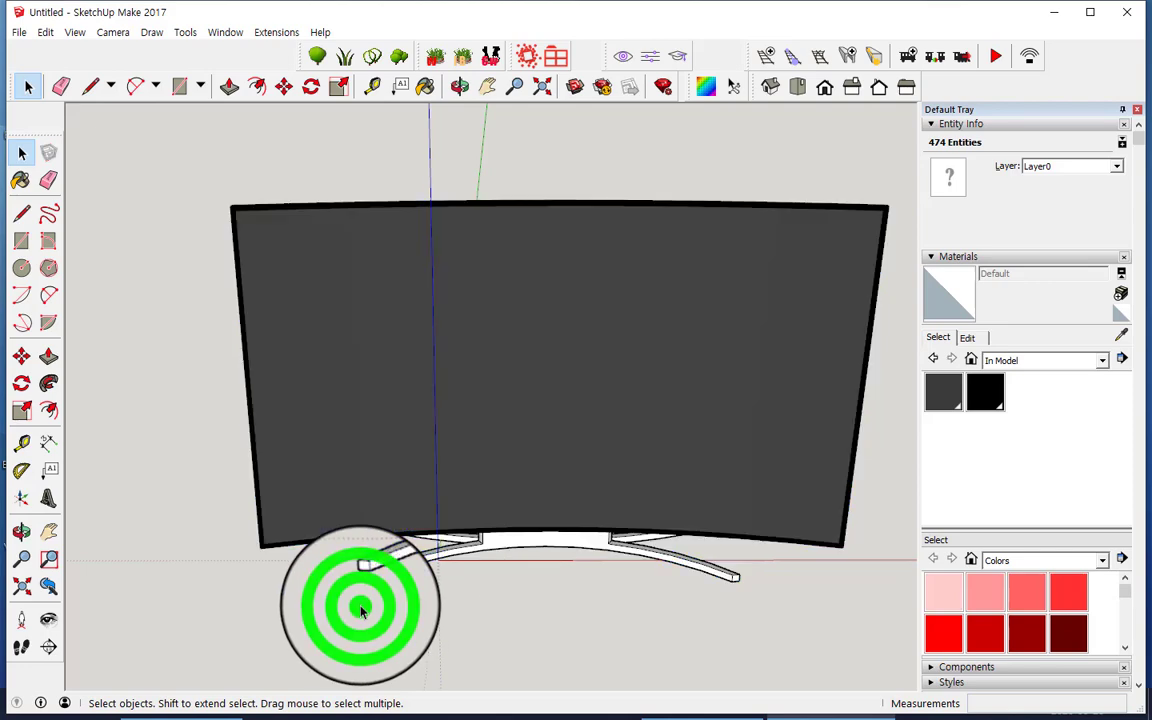
left_click(410, 485)
scroll(493, 455, "up", 1)
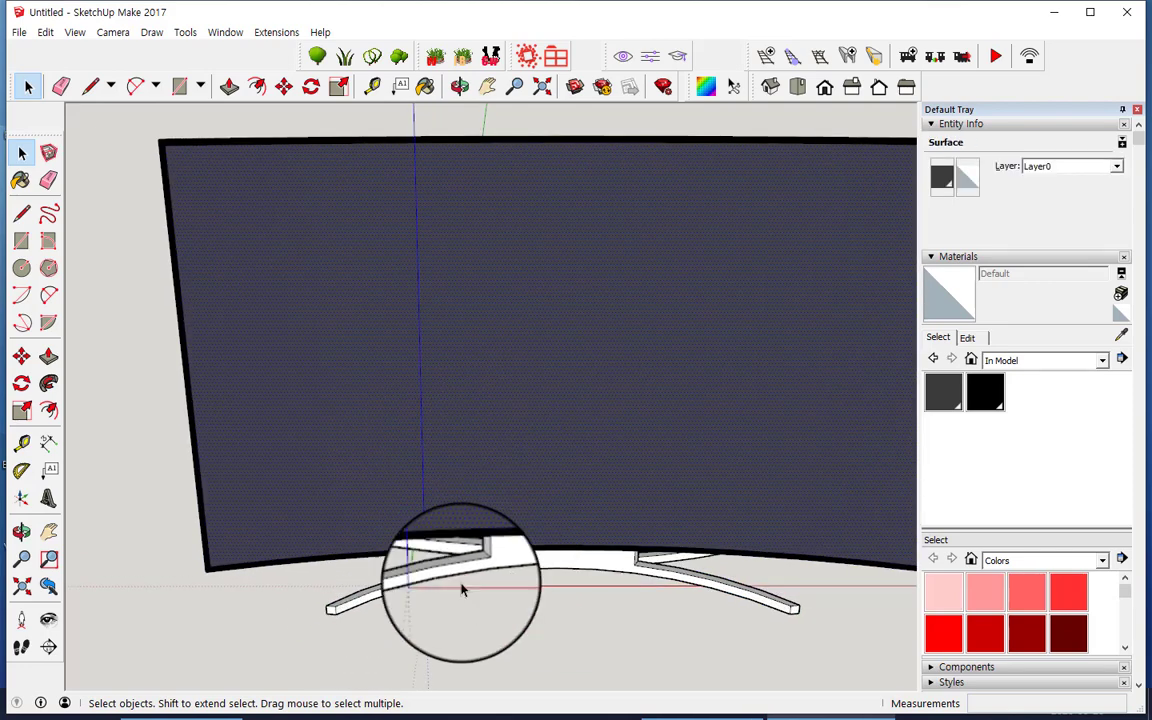
scroll(437, 515, "up", 1)
scroll(468, 482, "up", 1)
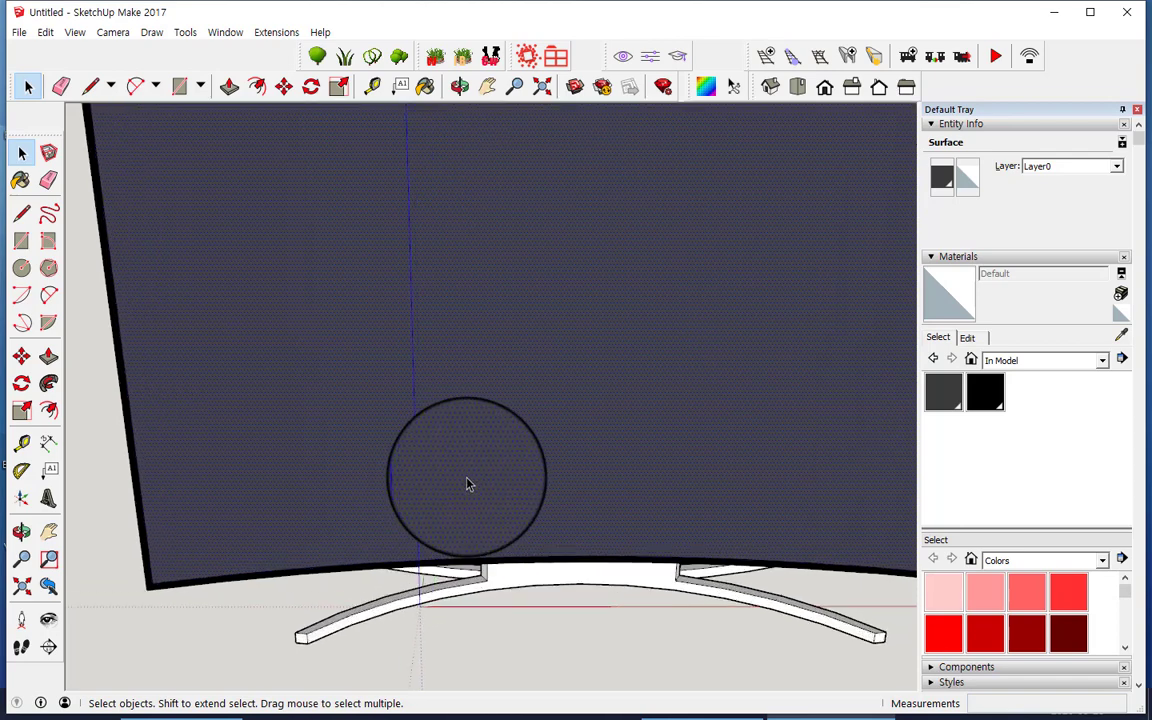
scroll(468, 482, "up", 1)
scroll(282, 506, "up", 1)
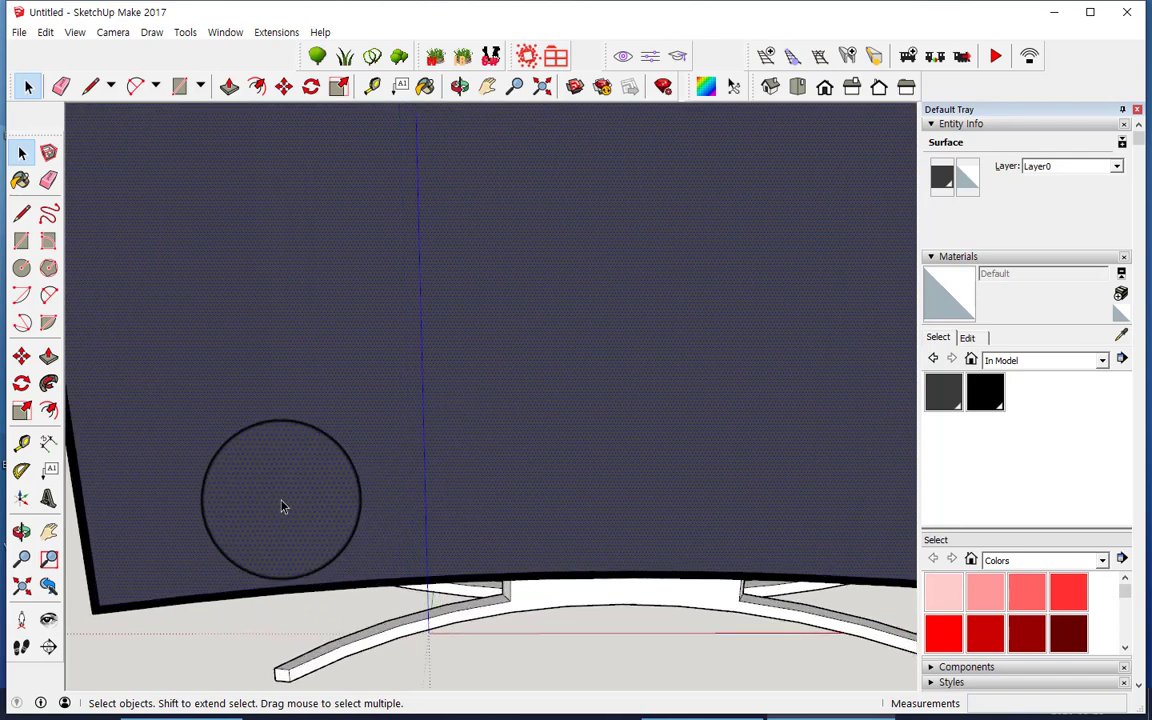
scroll(282, 506, "down", 5)
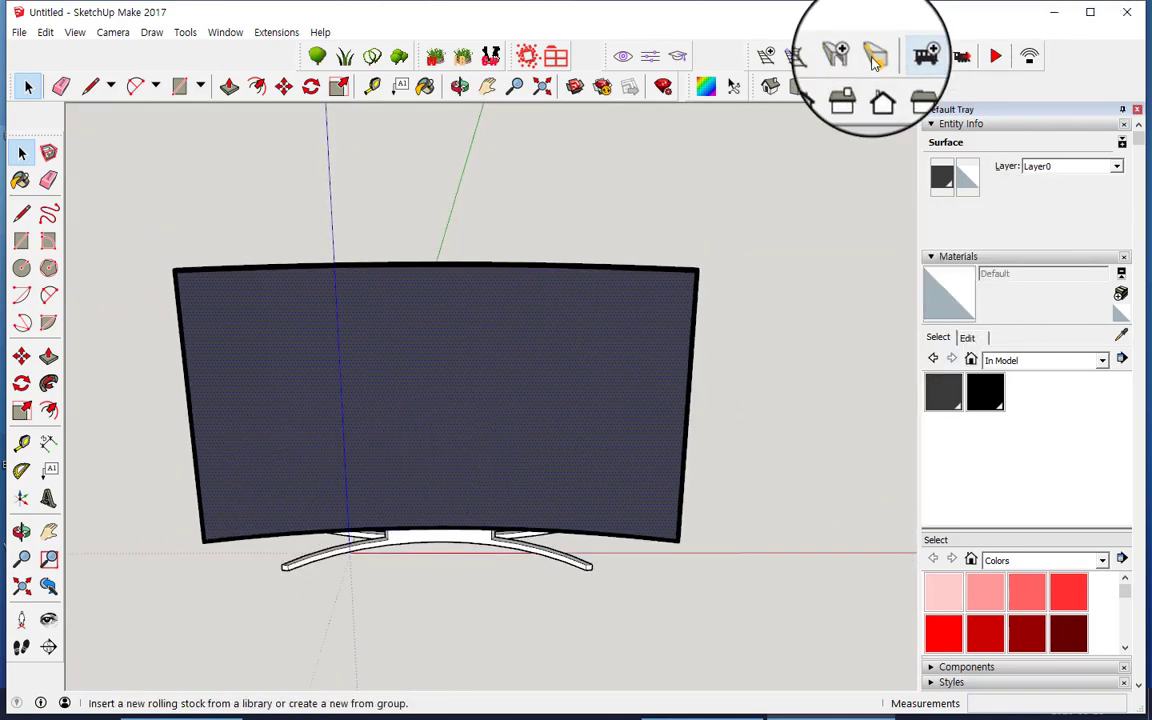
Step: Try SketchUV's Cylindrical Map (View) on the selected curved screen surface
left_click(709, 93)
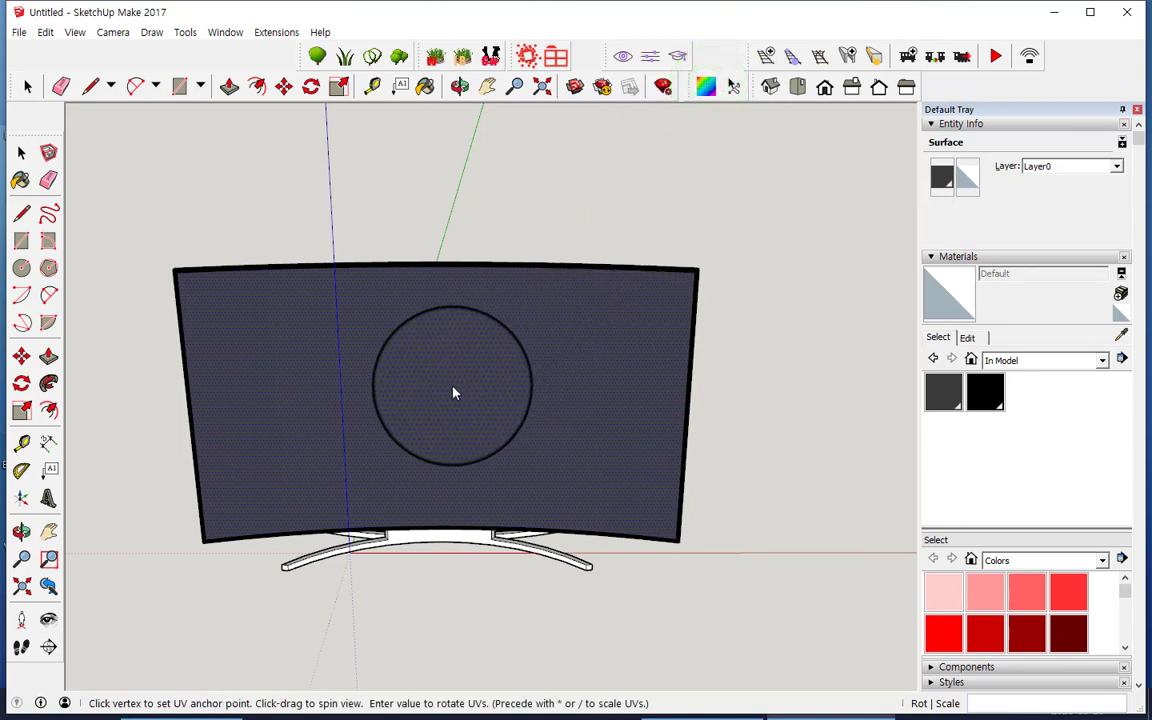
right_click(451, 396)
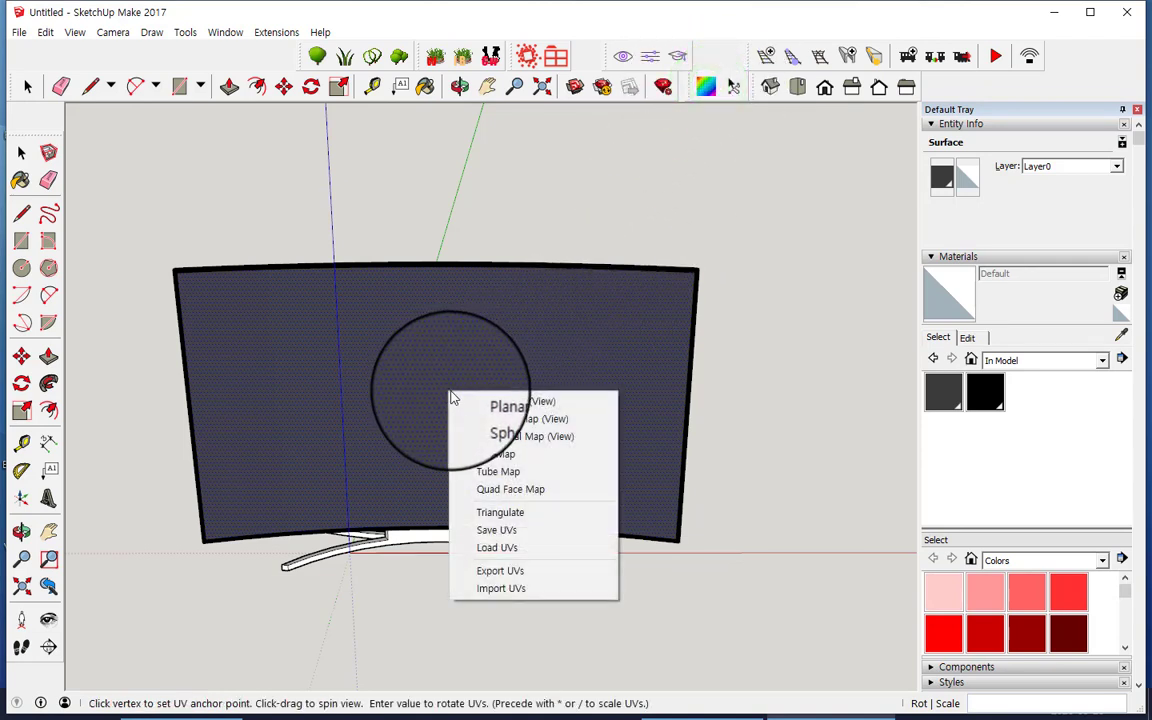
left_click(490, 440)
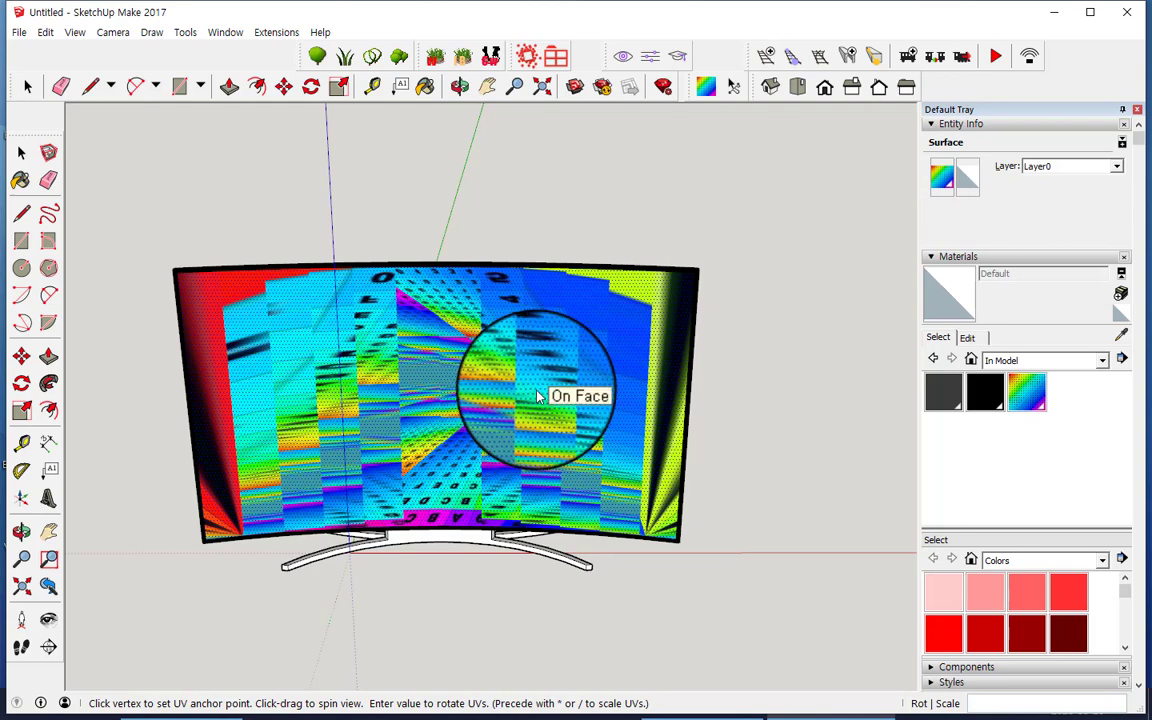
Step: Apply SketchUV's Planar Map (View) to the curved screen surface from the current frontal view
right_click(488, 410)
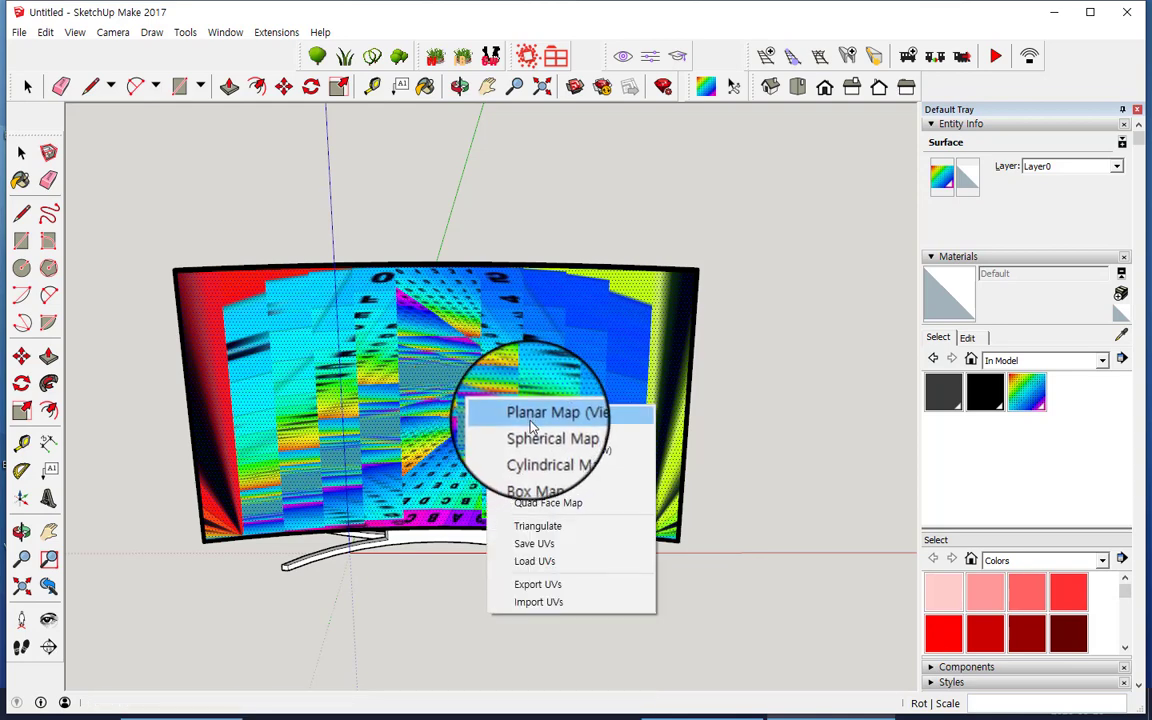
left_click(531, 427)
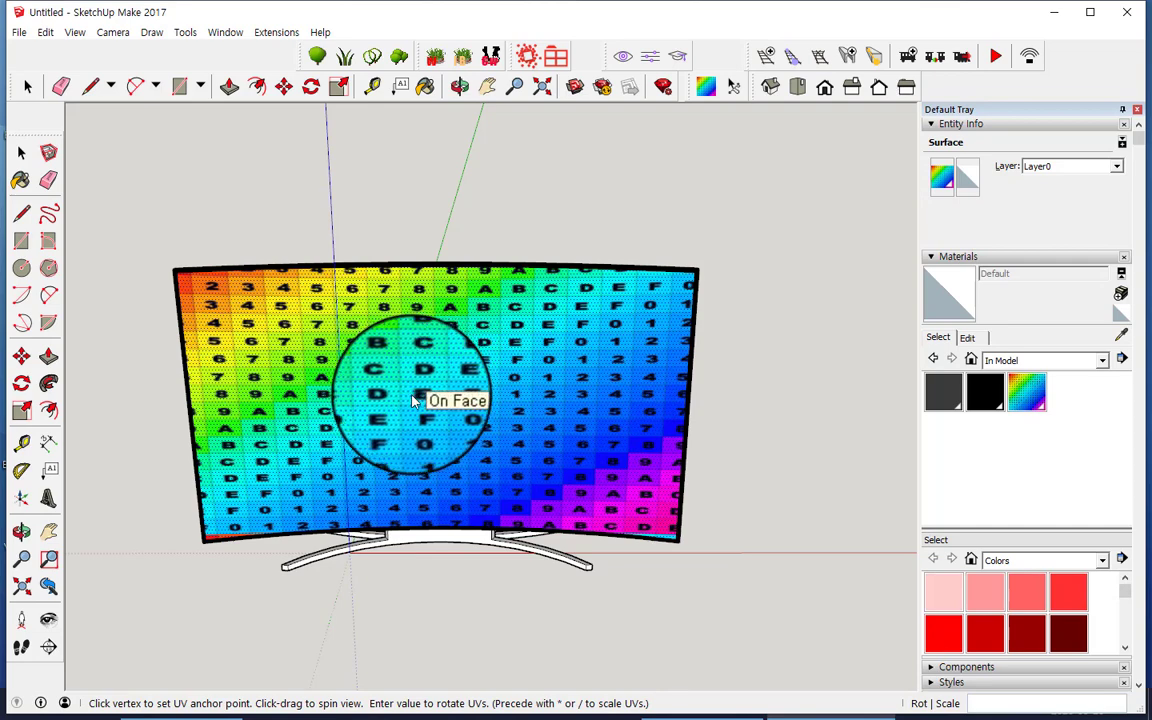
scroll(408, 407, "down", 1)
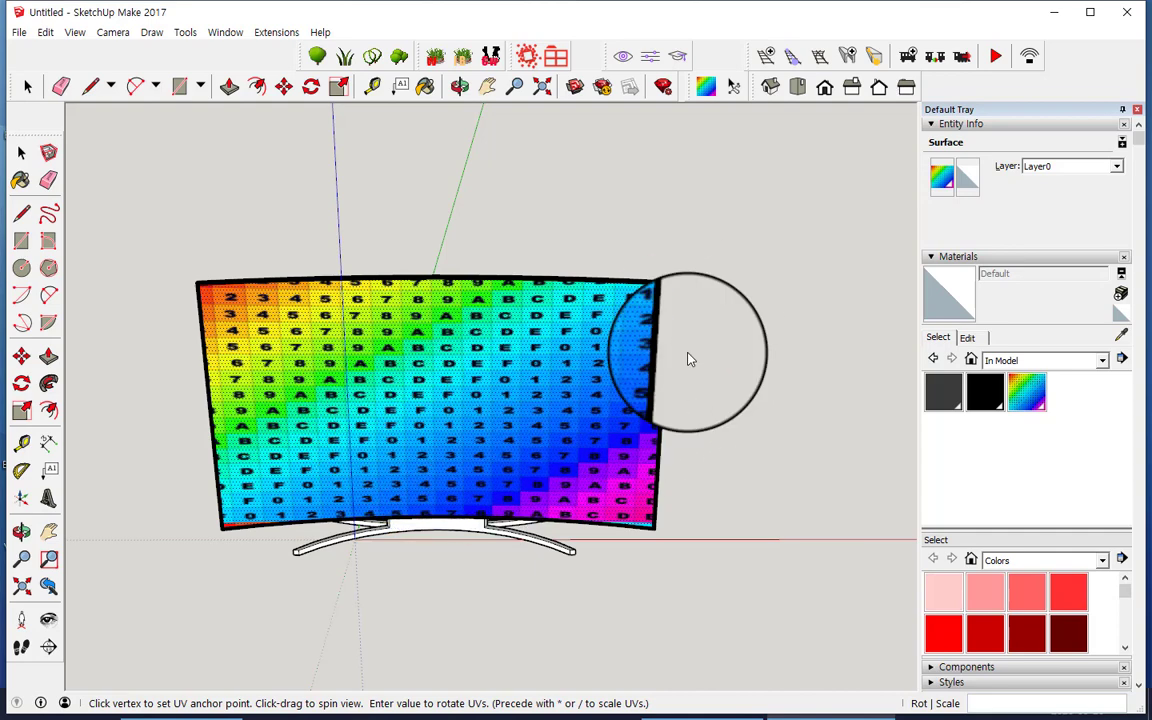
Step: Create a new material named Material1 that uses 00.jpg as its texture image
left_click(1121, 295)
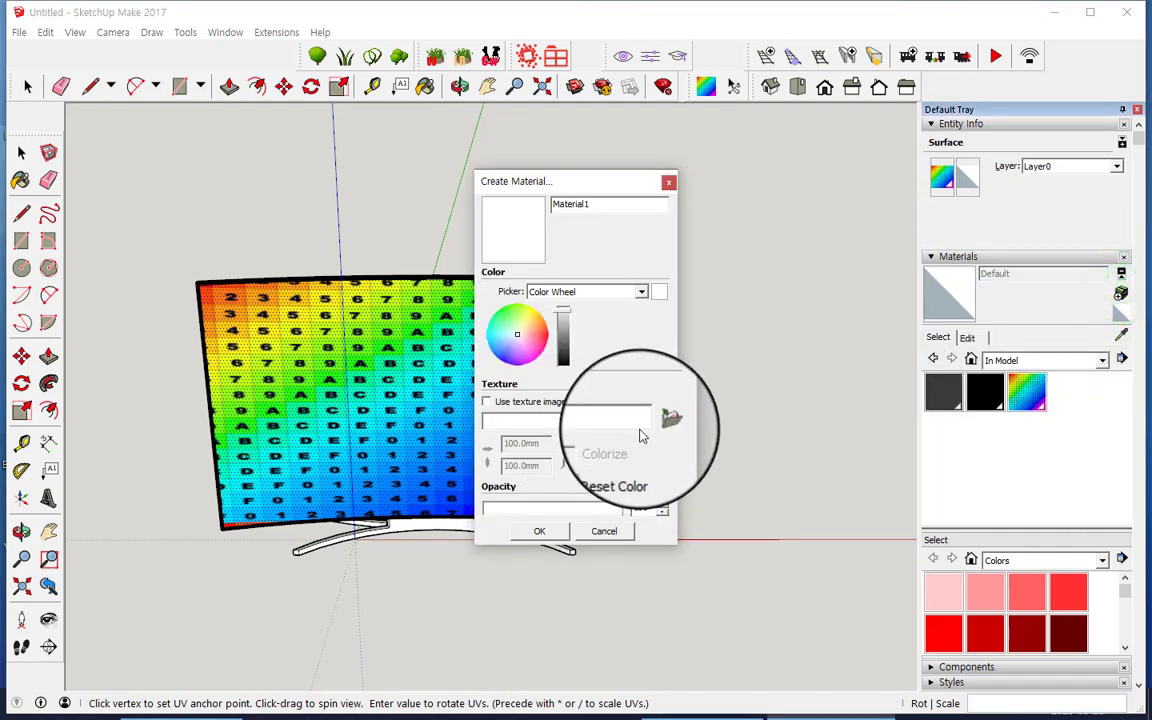
left_click(658, 420)
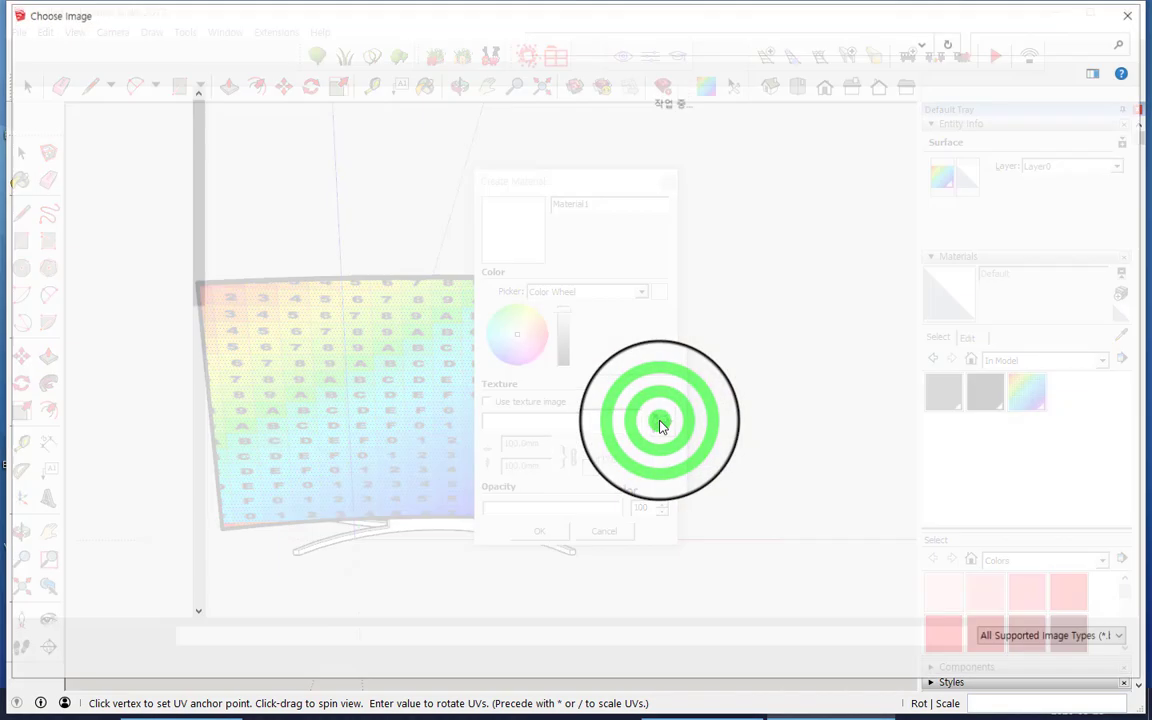
left_click(330, 388)
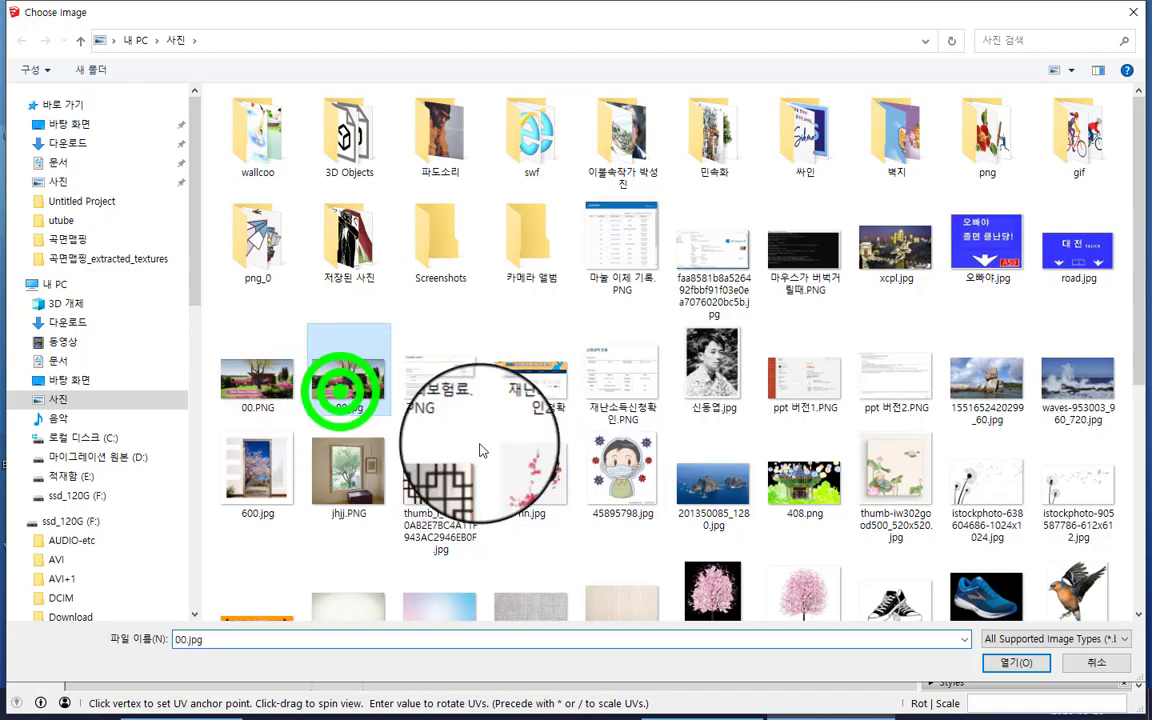
left_click(993, 664)
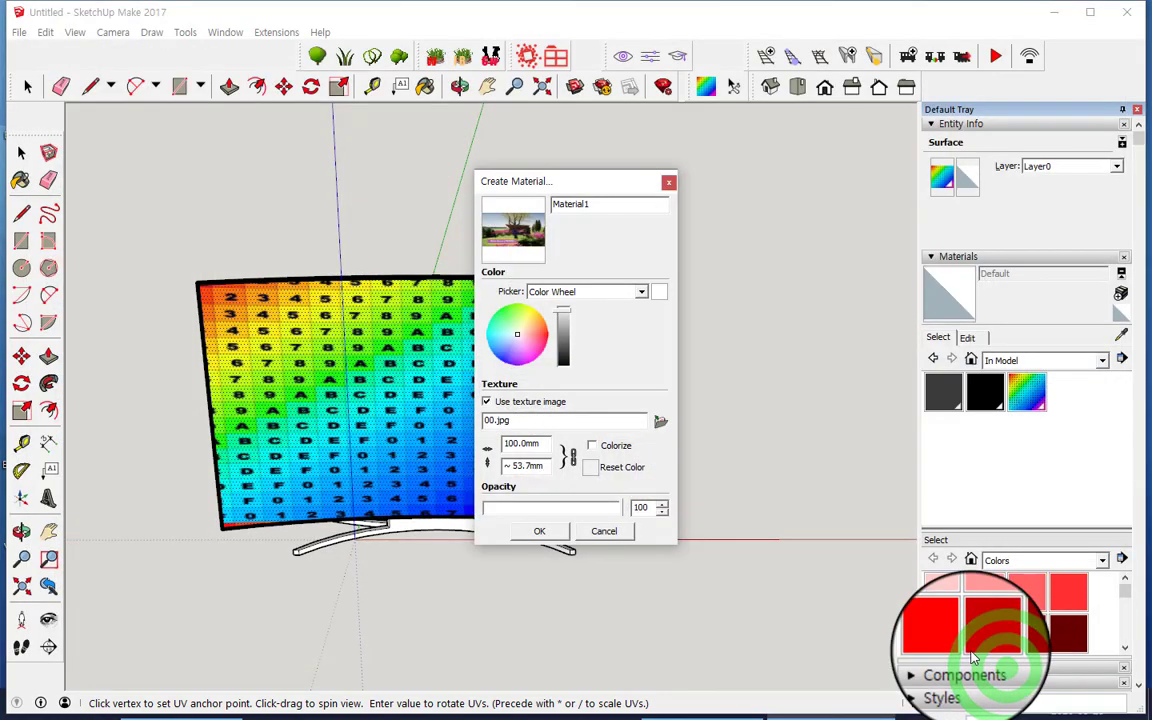
left_click(547, 538)
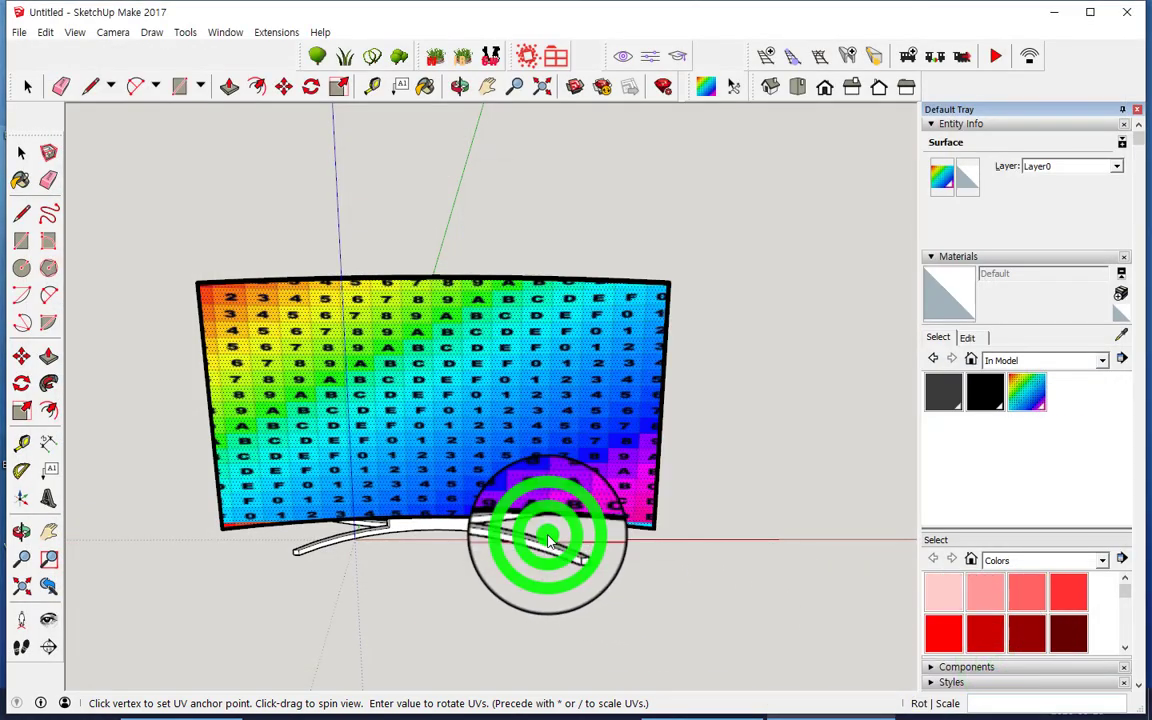
Step: Try painting the curved screen with the Material1 photo texture, and undo the paint
left_click(967, 302)
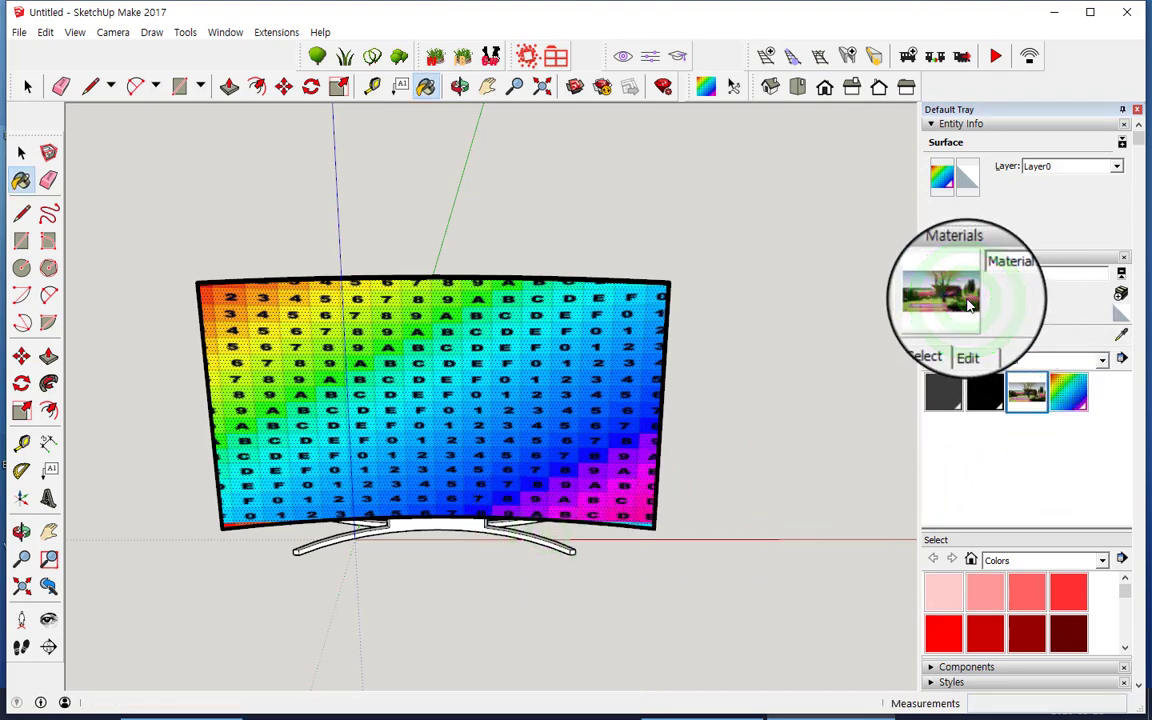
left_click(468, 401)
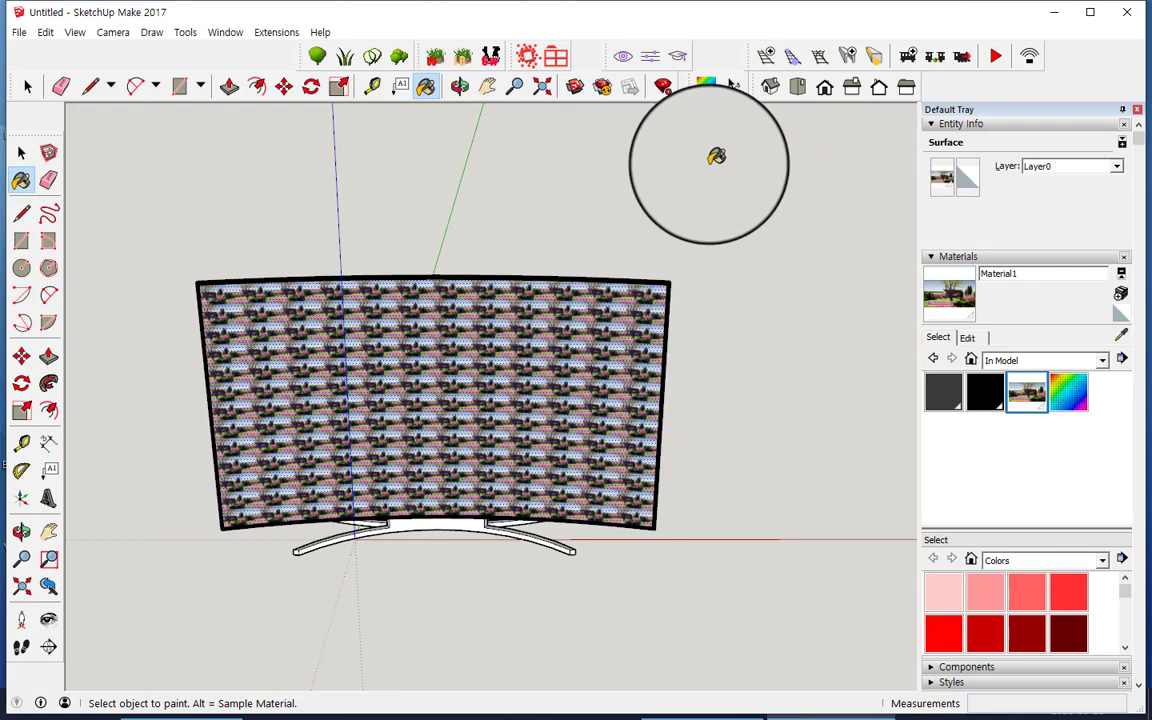
left_click(707, 90)
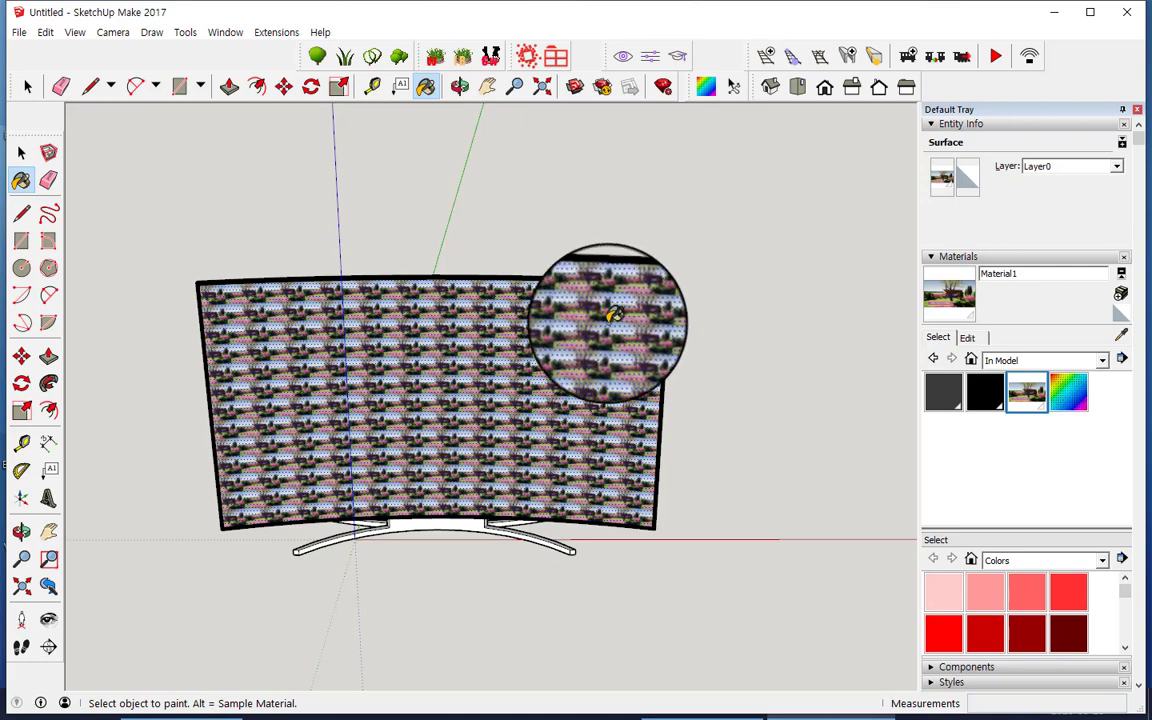
left_click(509, 420, "ctrl")
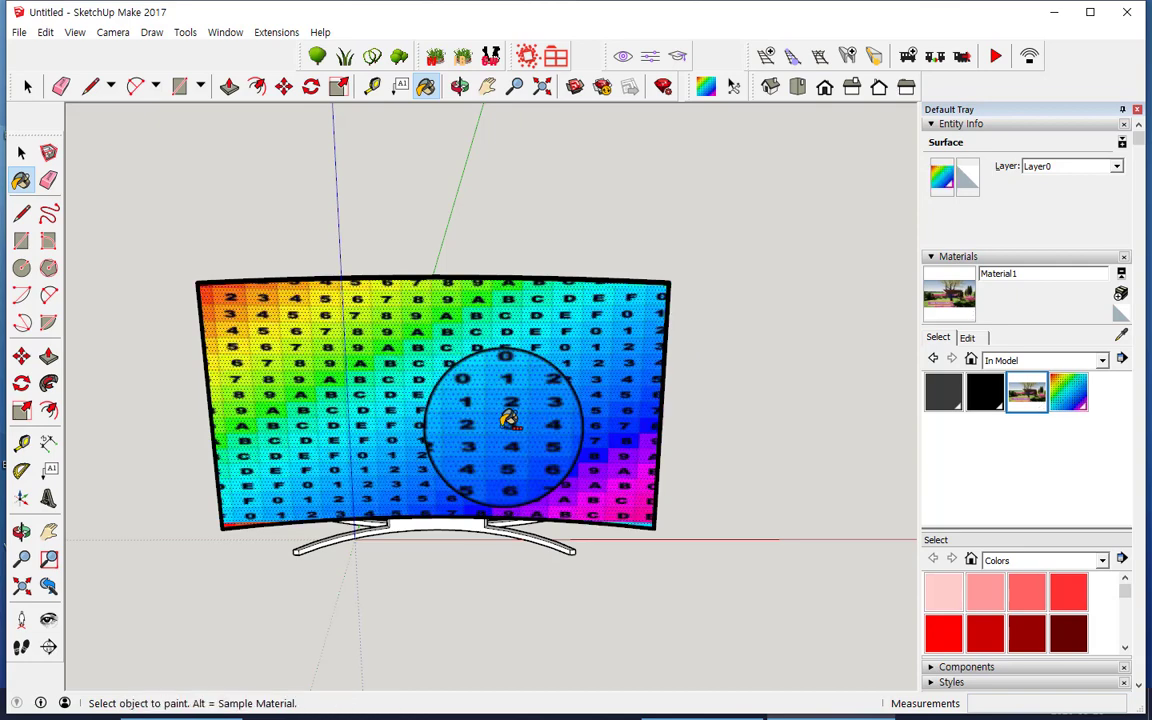
right_click(481, 398)
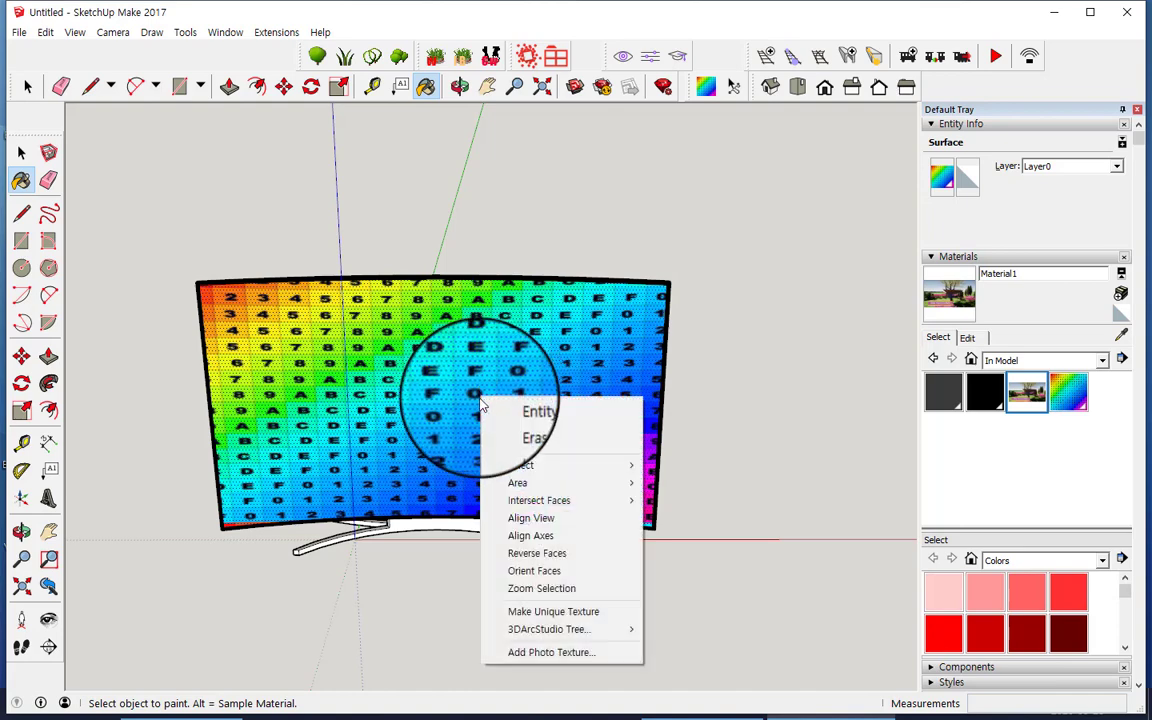
Step: Save the UVs of the planar-mapped screen surface with SketchUV
left_click(706, 89)
right_click(440, 355)
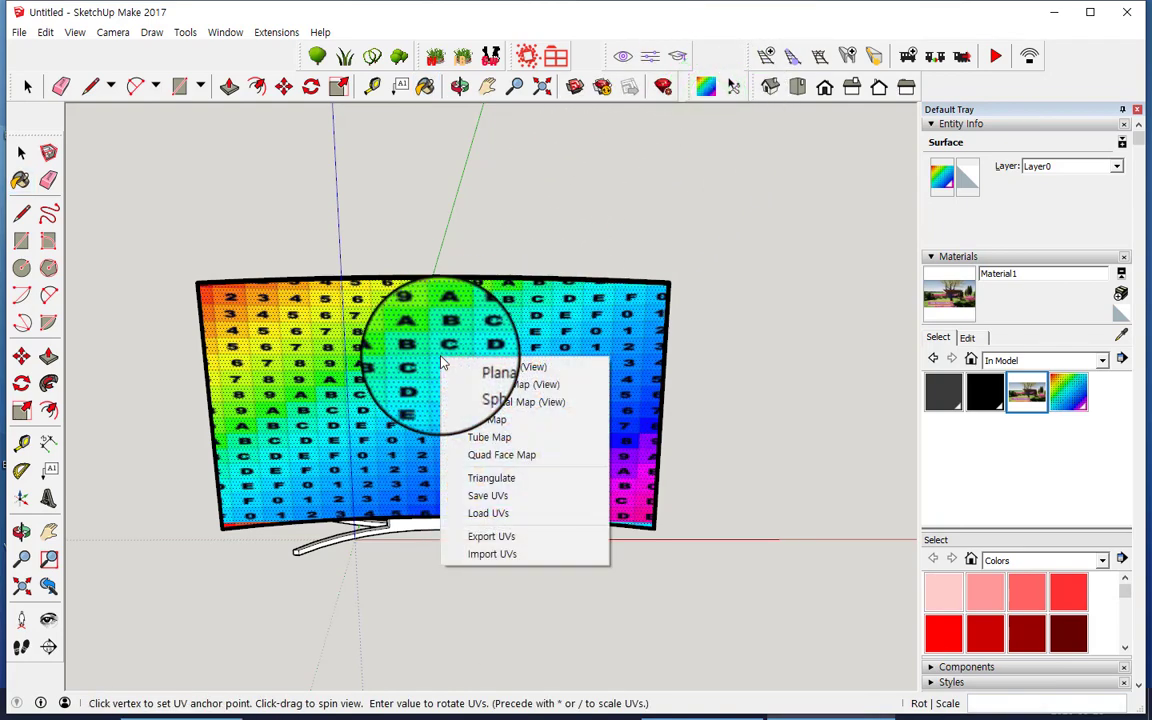
left_click(490, 500)
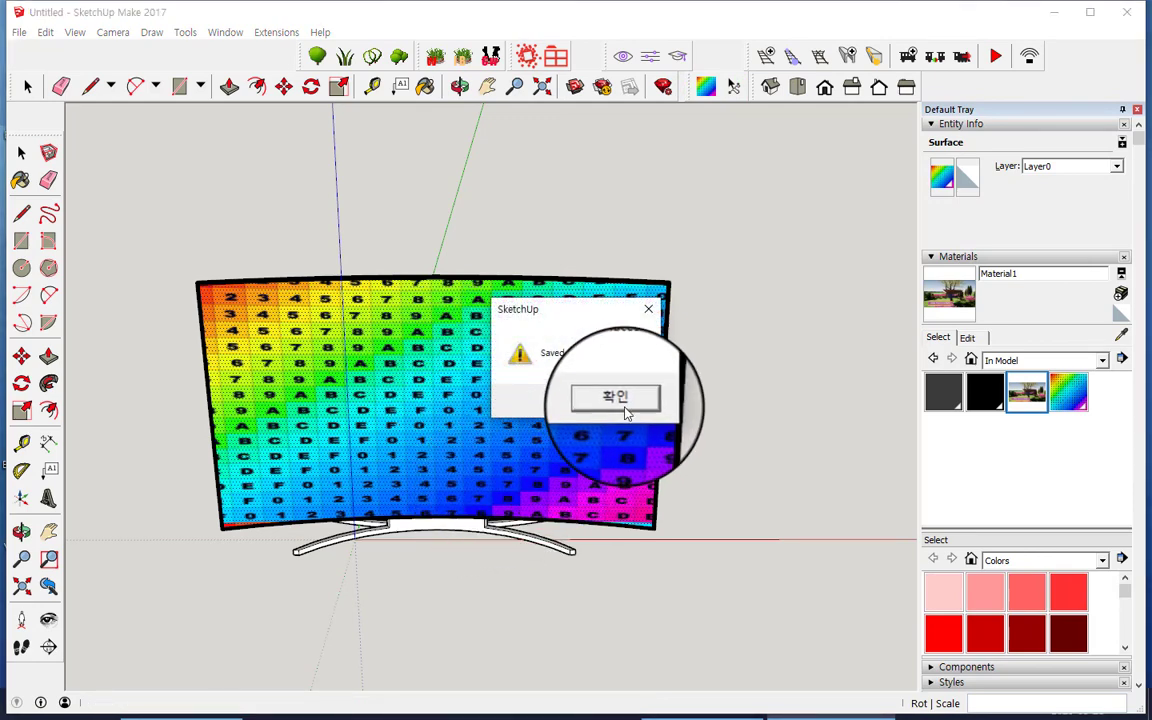
left_click(627, 402)
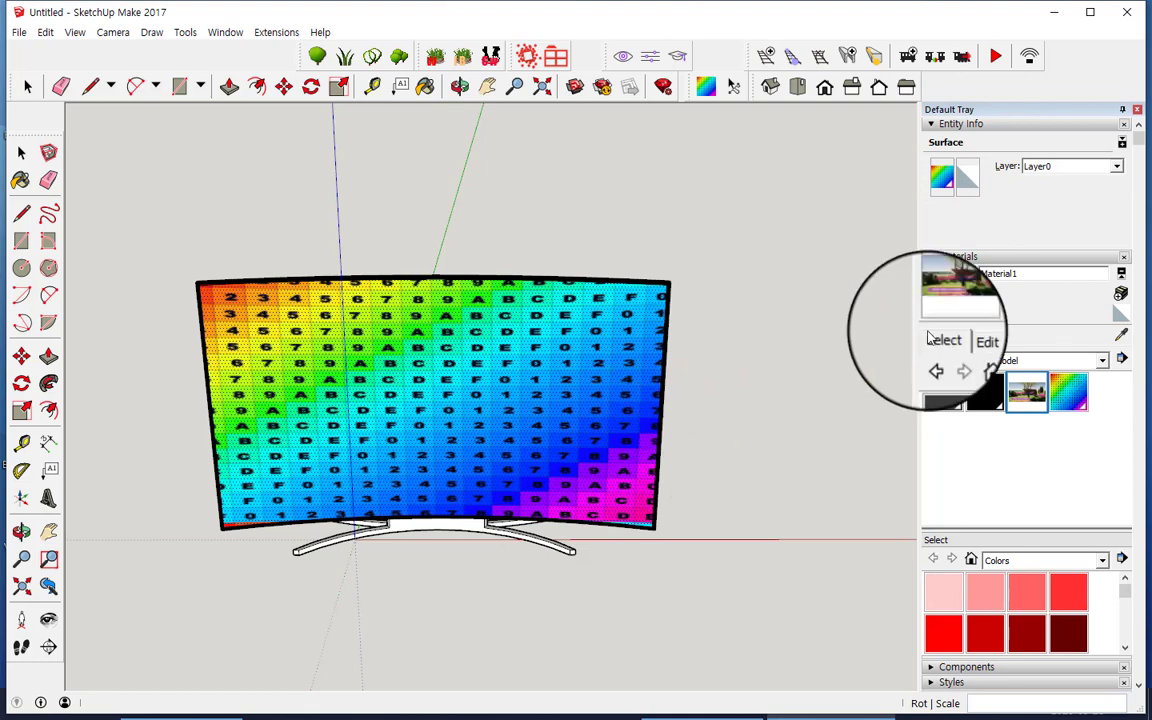
Step: Paint the curved screen with Material1 and load the saved UVs onto it with SketchUV
left_click(958, 300)
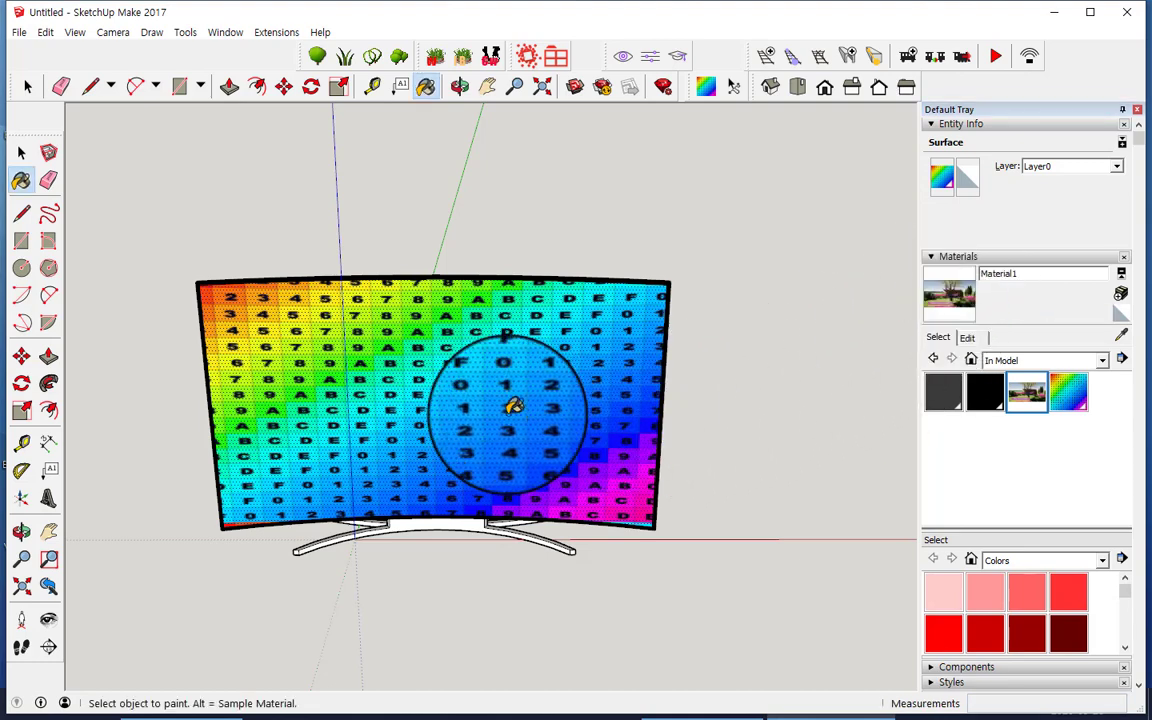
left_click(484, 389)
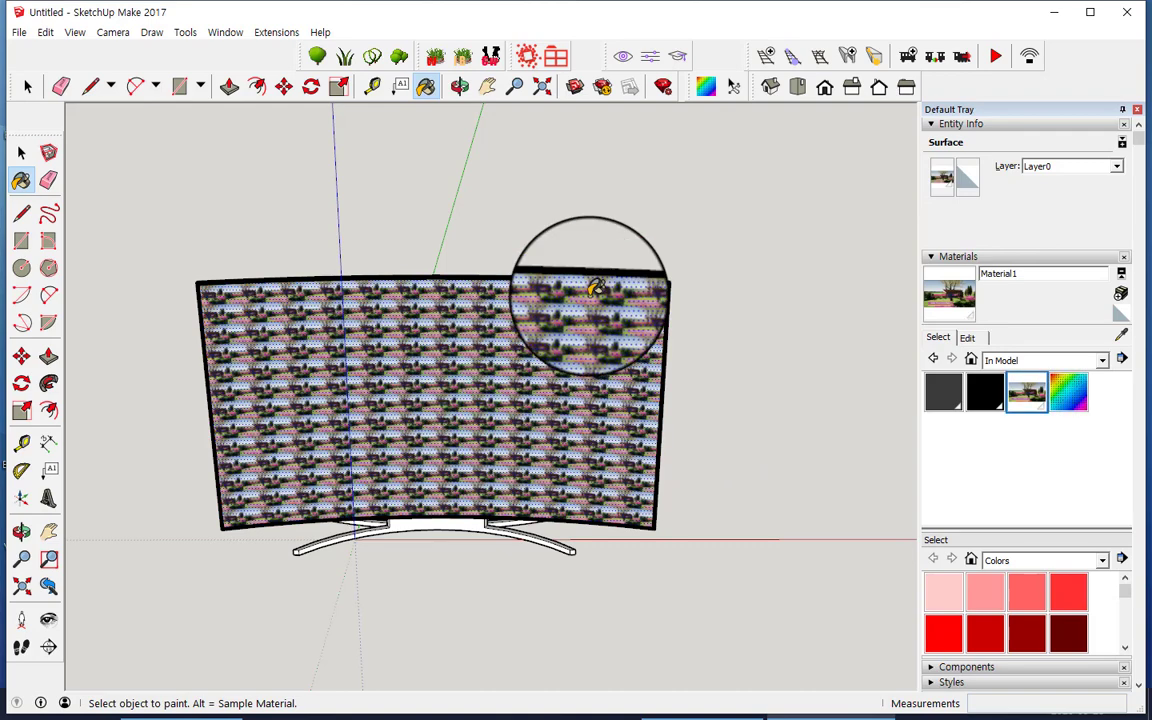
left_click(706, 88)
right_click(470, 393)
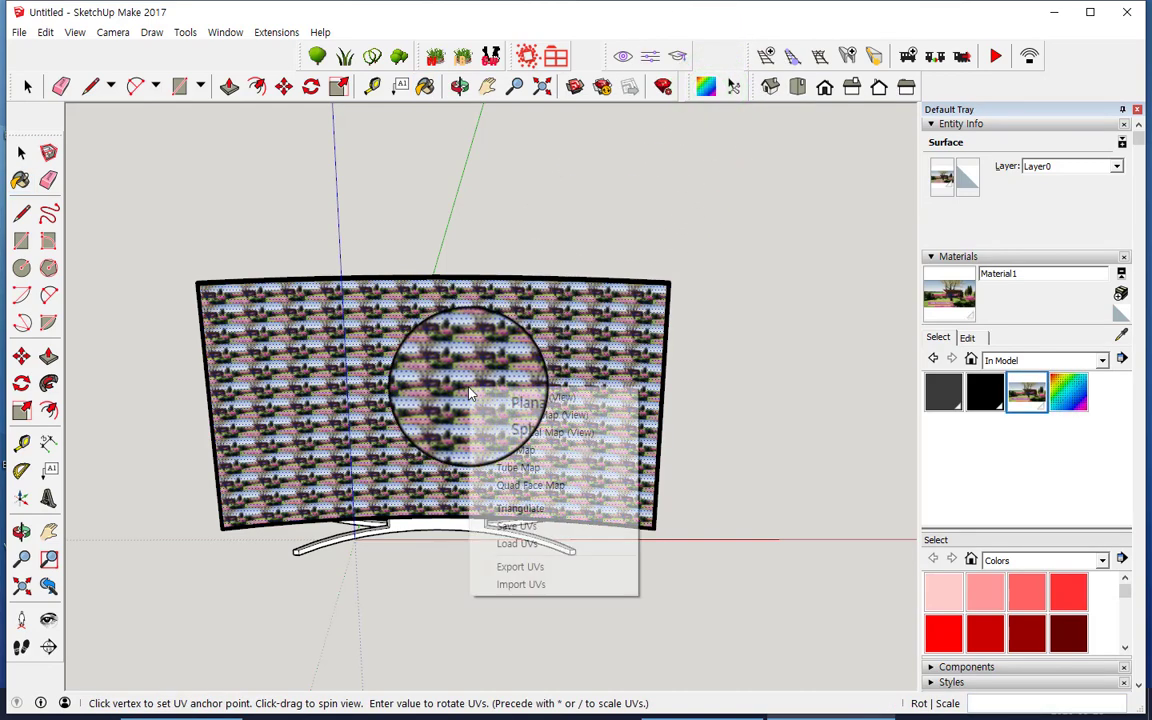
left_click(502, 552)
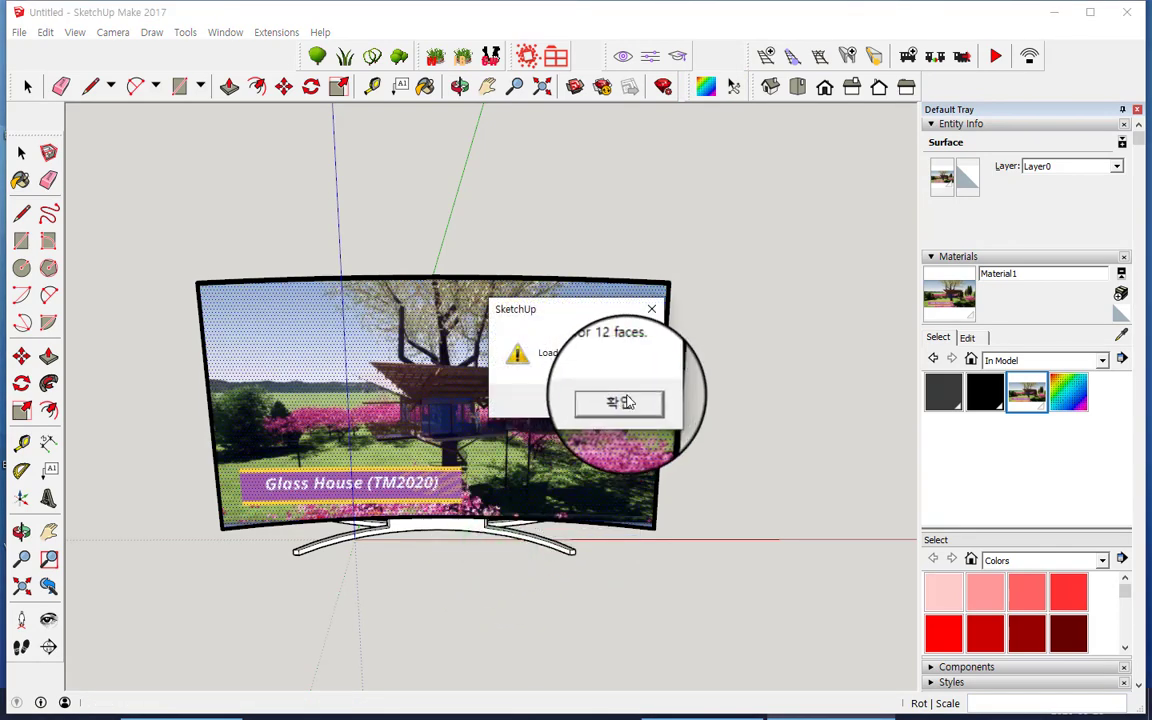
left_click(622, 402)
scroll(618, 410, "down", 3)
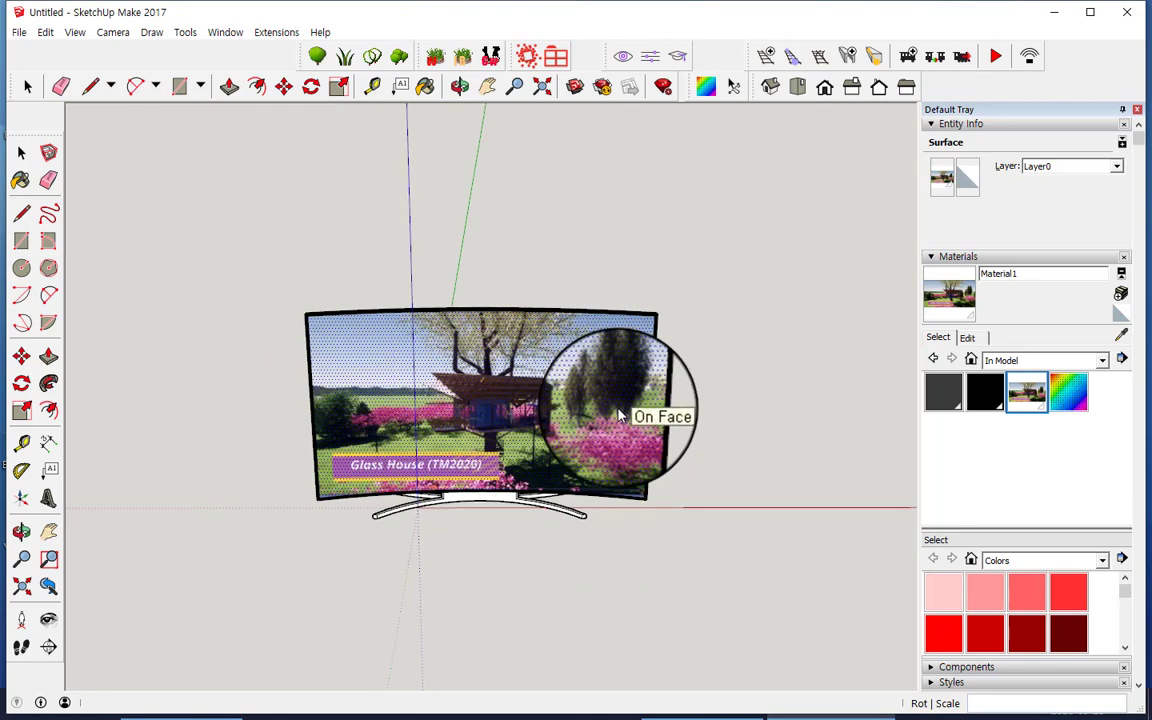
scroll(618, 412, "up", 3)
right_click(705, 460)
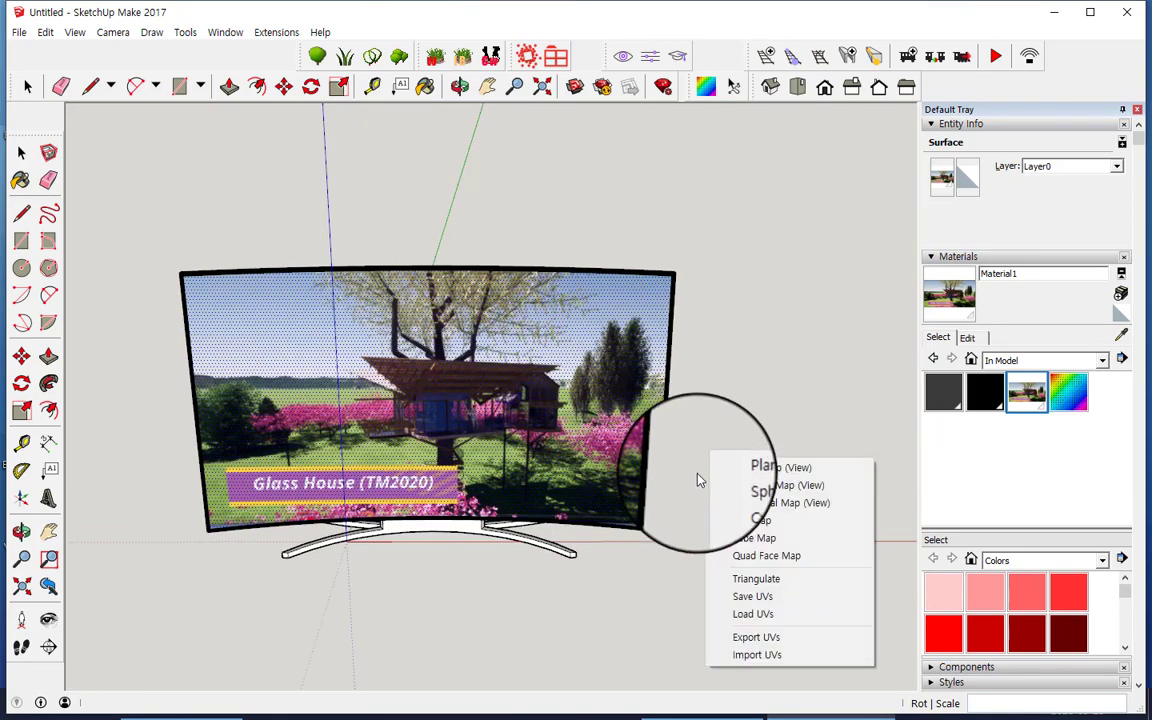
left_click(623, 558)
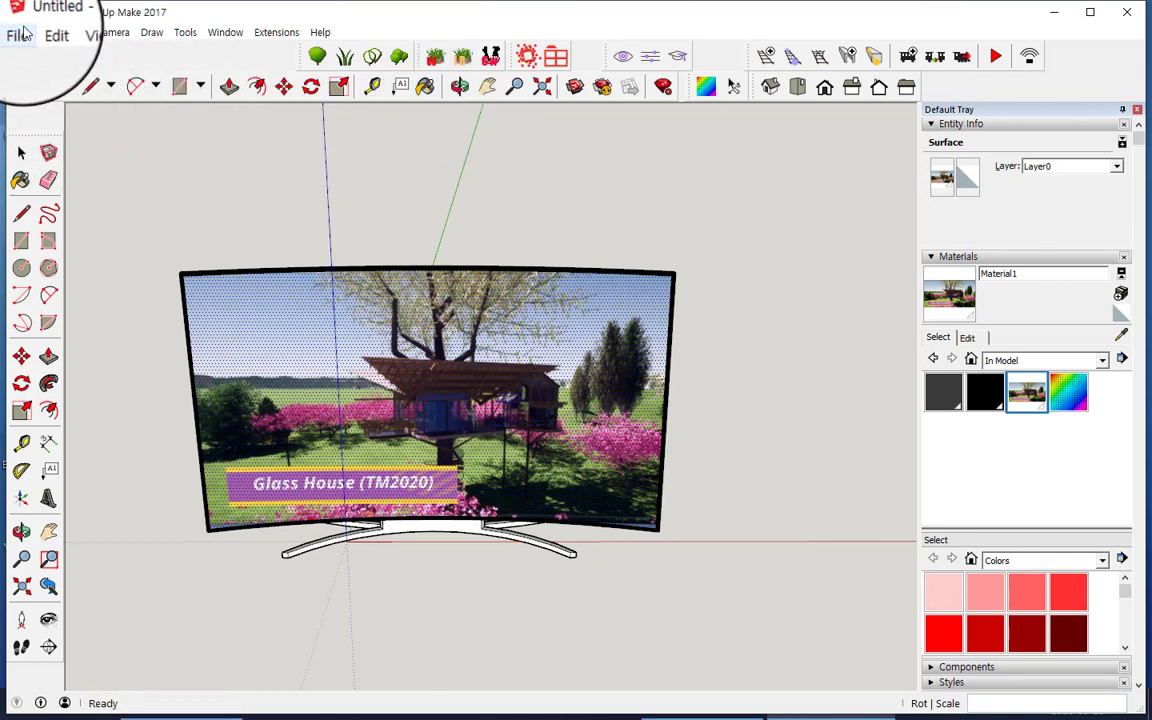
Step: Save the model as 곡면 tv.skp in the su etc folder inside Documents (문서)
left_click(16, 38)
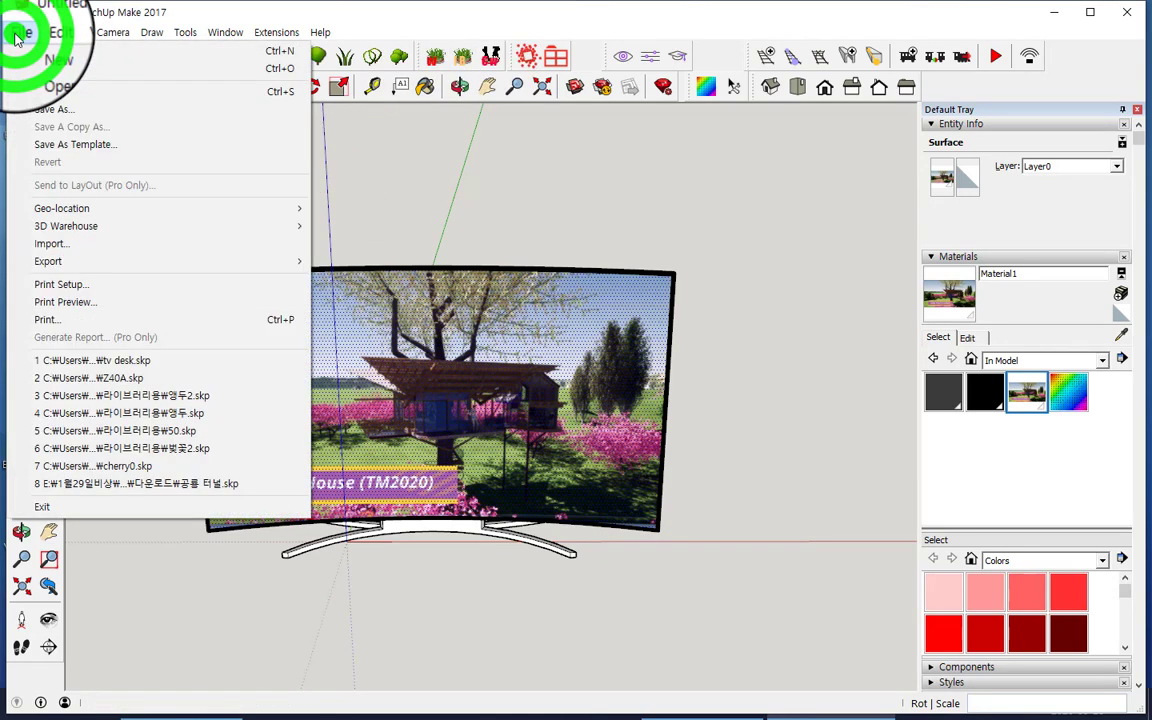
left_click(55, 112)
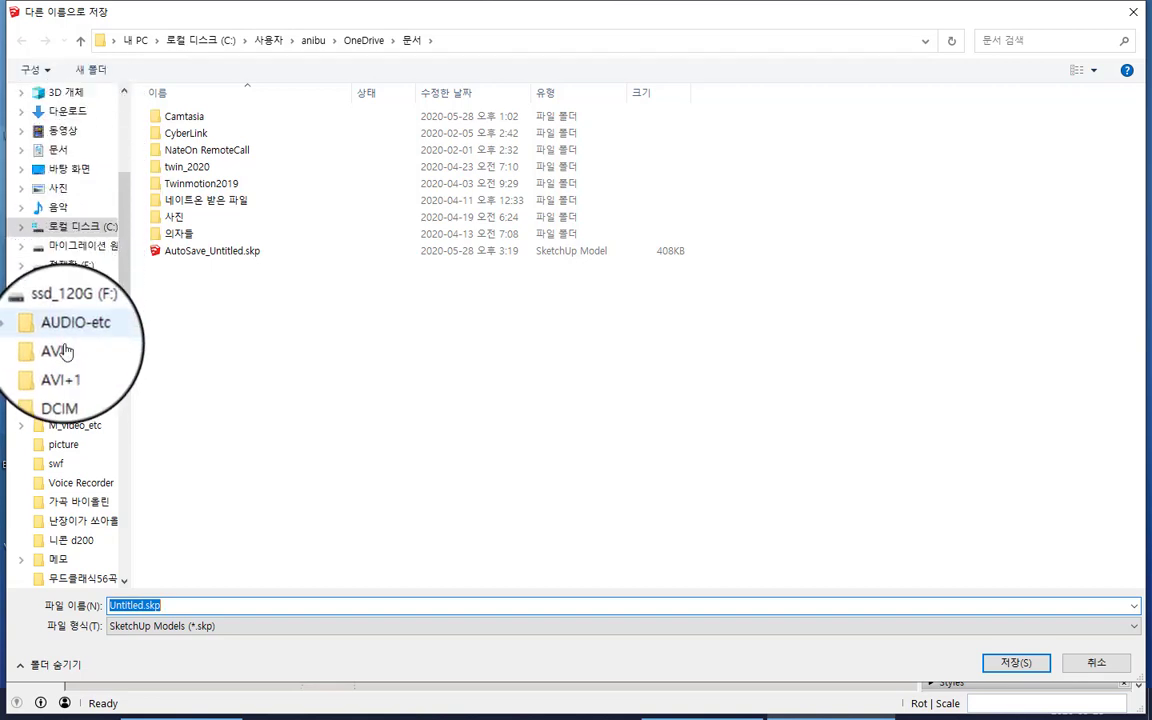
scroll(66, 330, "up", 1)
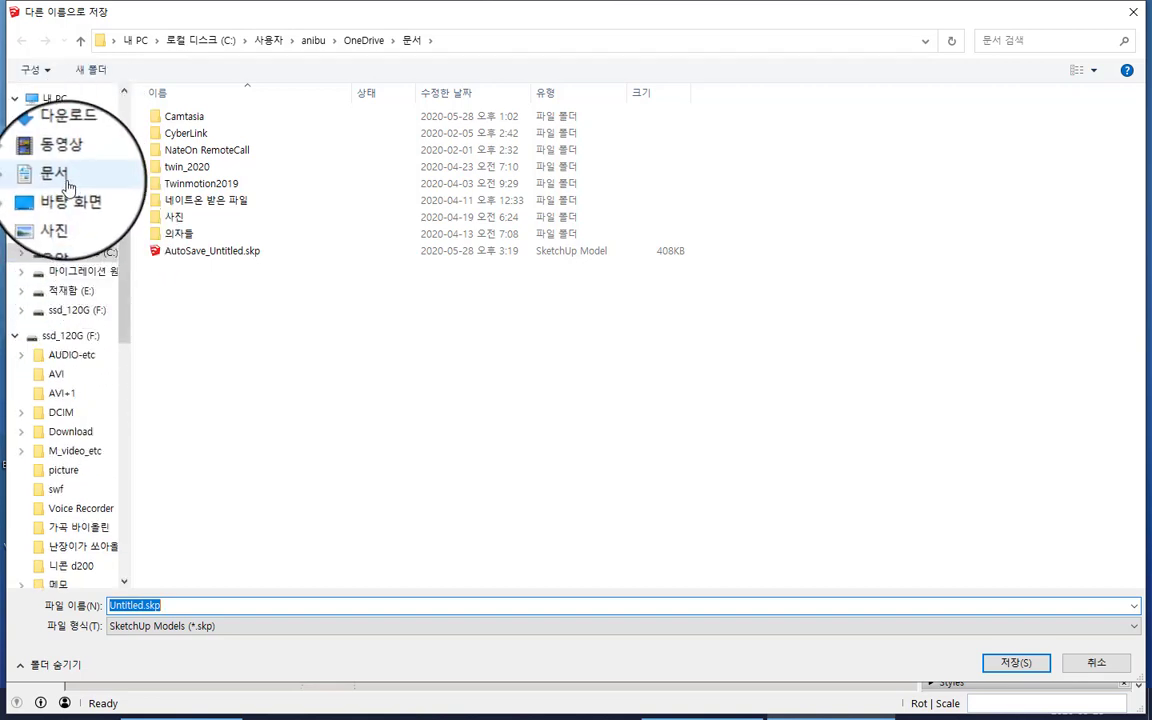
left_click(62, 180)
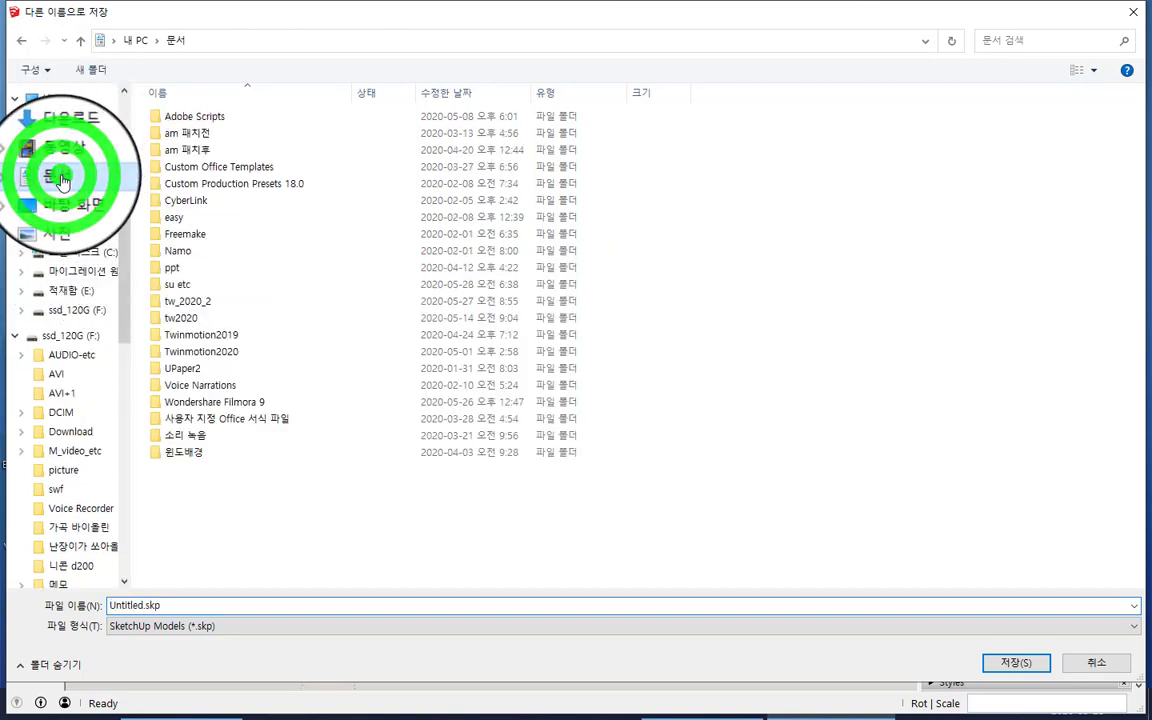
left_click(183, 289)
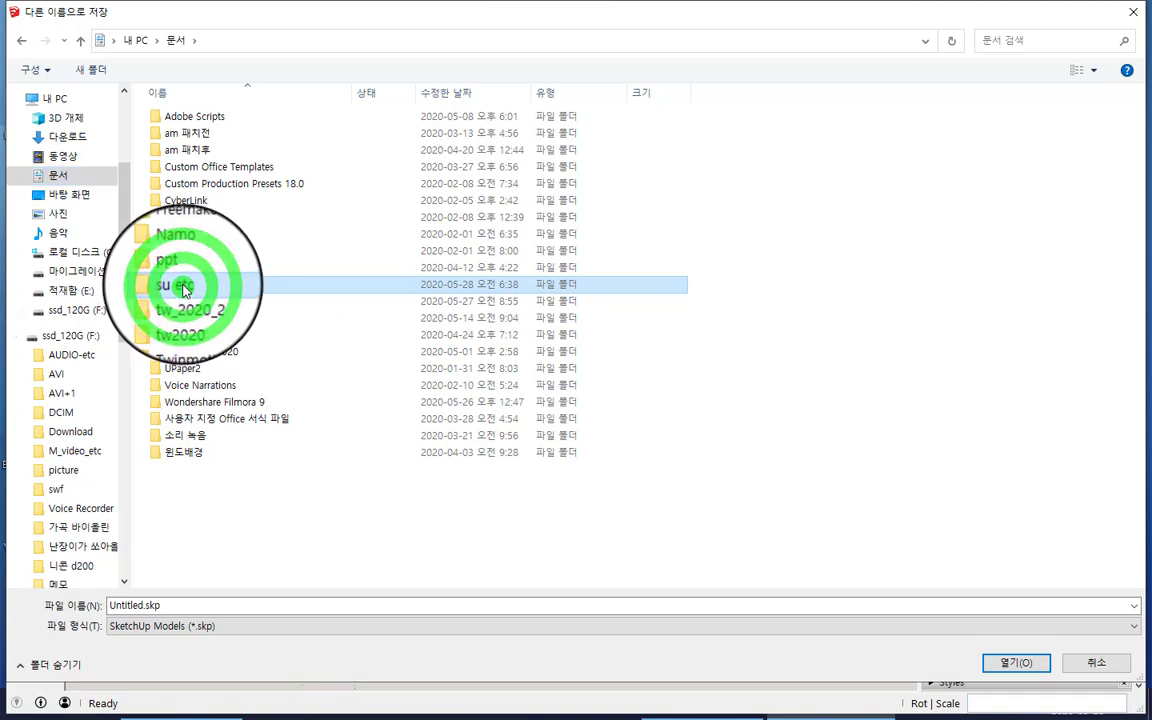
left_click(186, 292)
double_click(186, 294)
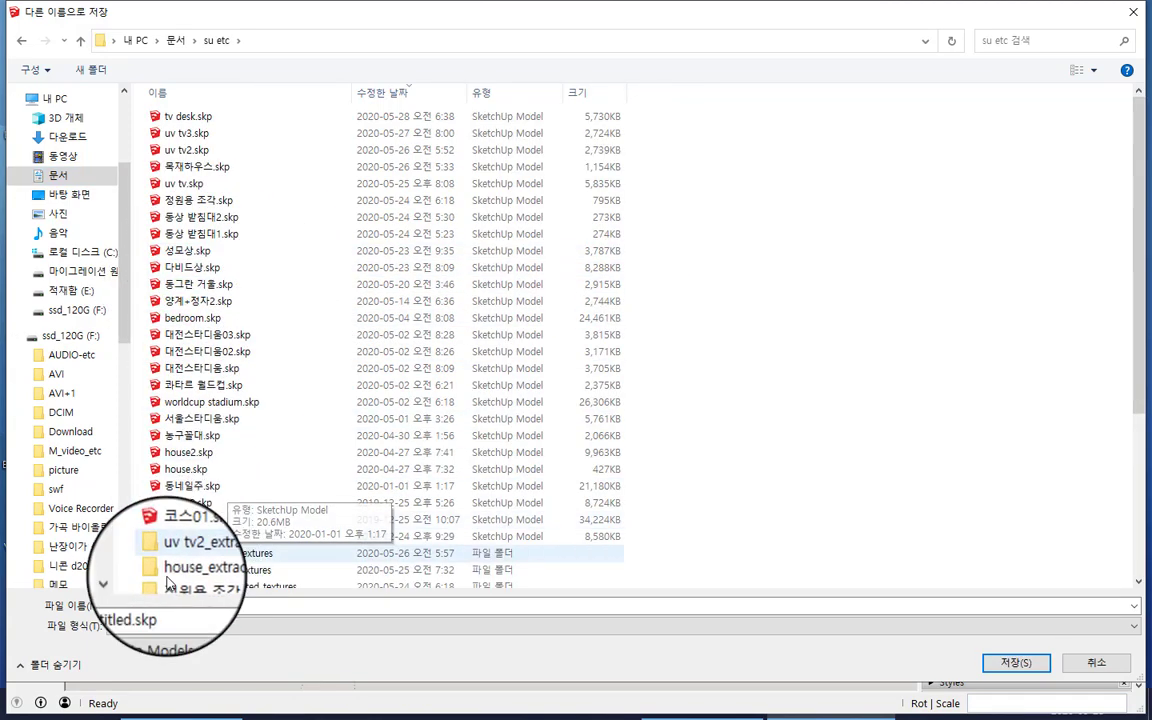
double_click(167, 607)
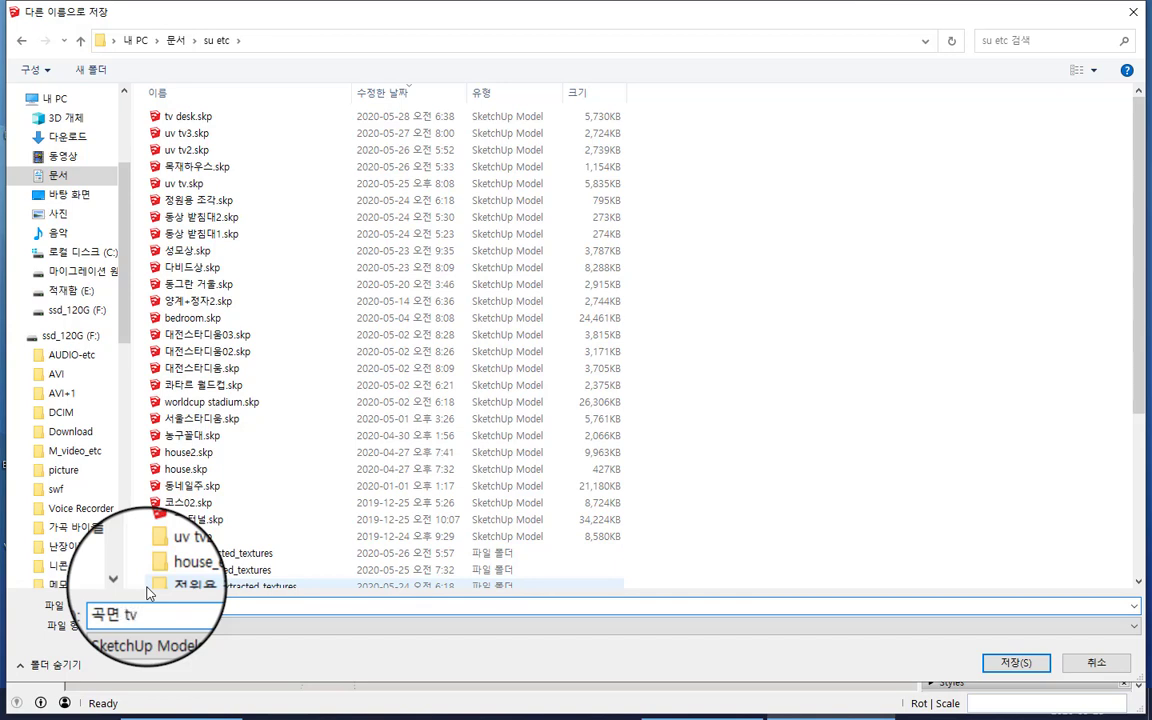
left_click(1017, 664)
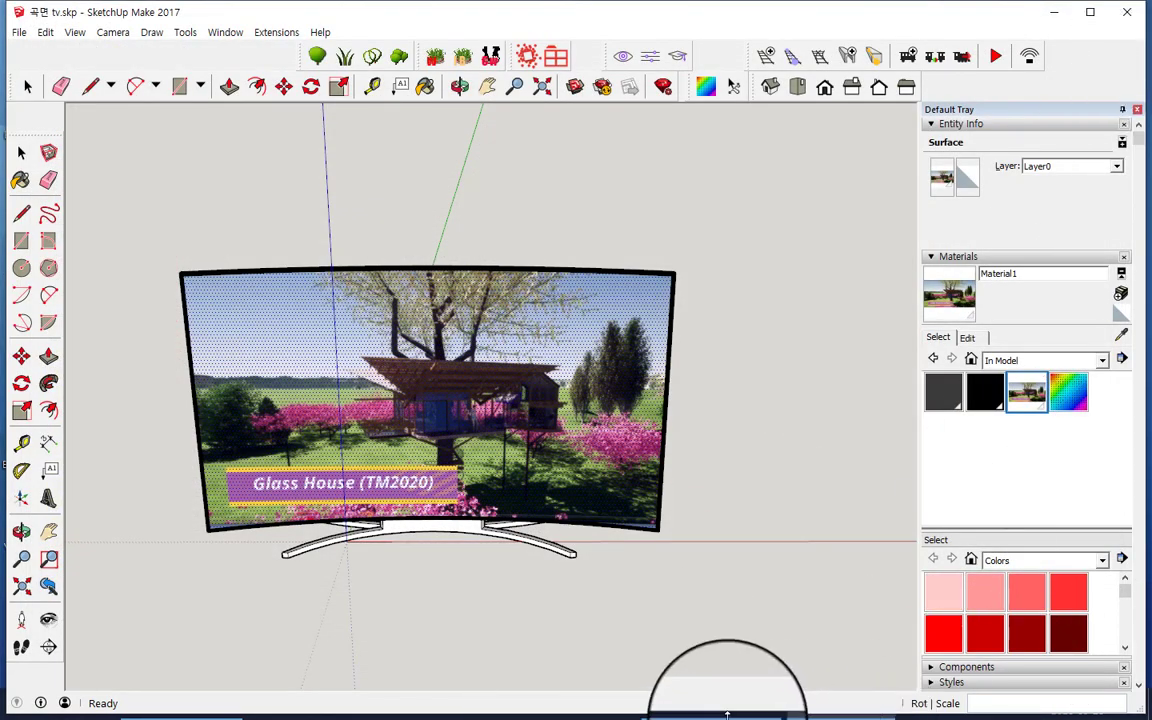
Step: Launch Twinmotion 2020.1 from the desktop and bring its window to the front
scroll(728, 680, "down", 1)
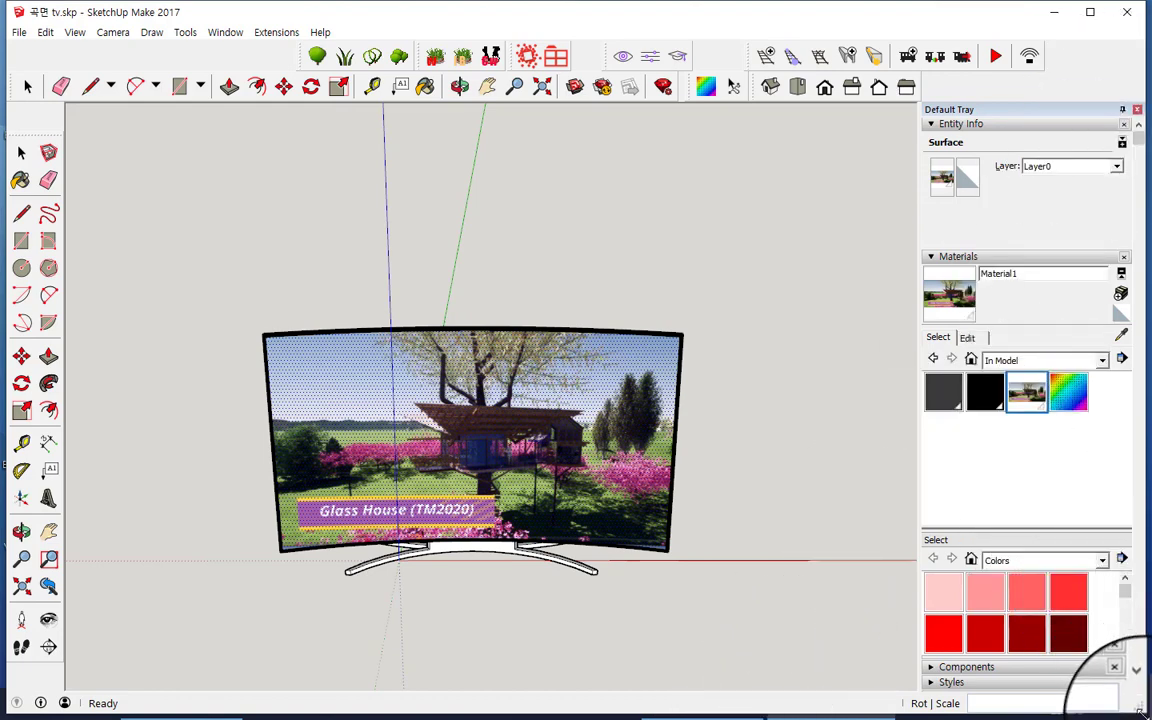
mouse_move(1138, 712)
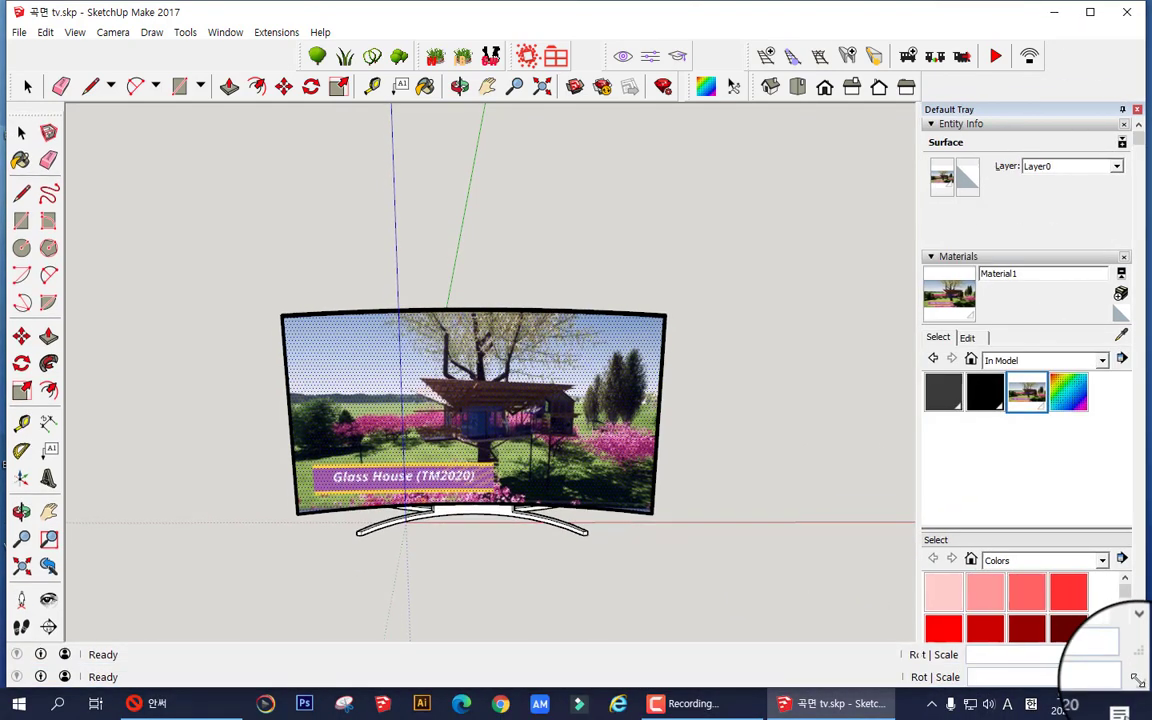
left_click(895, 694)
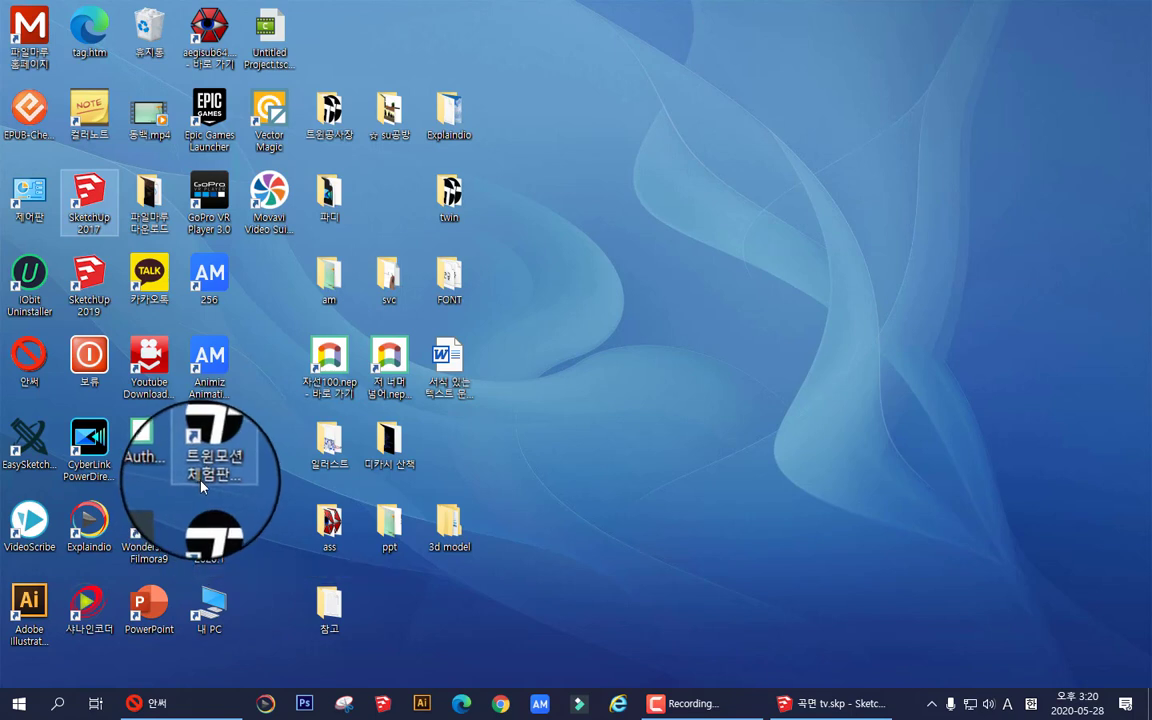
double_click(200, 522)
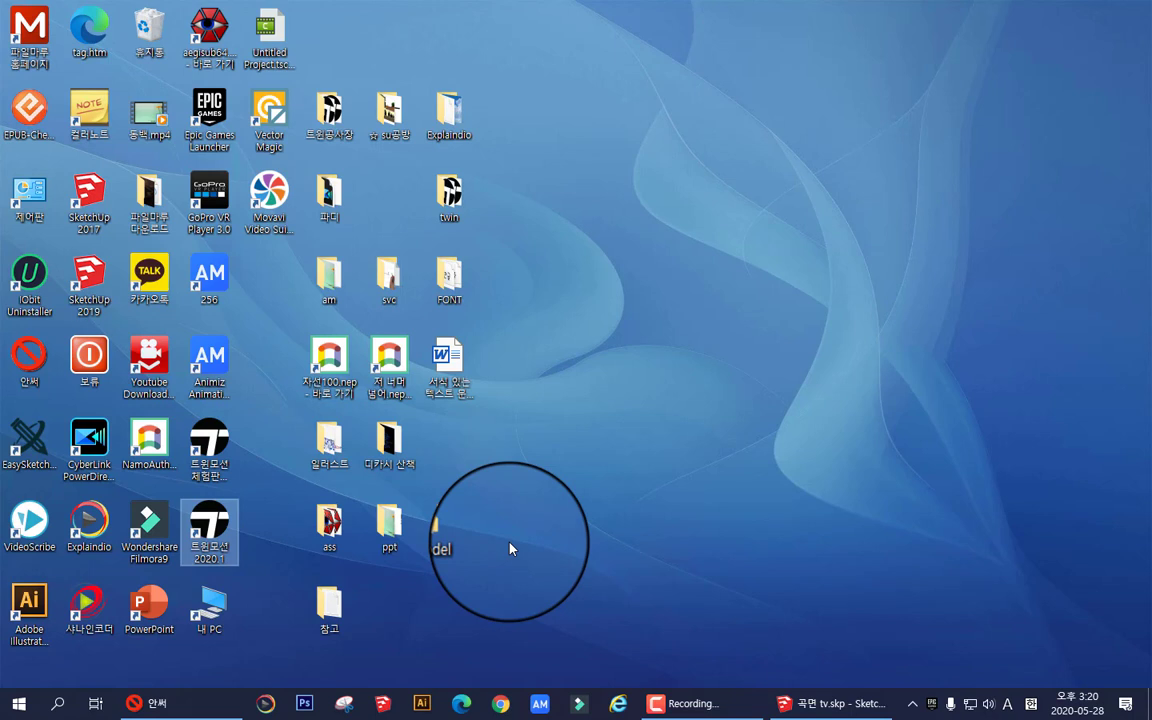
right_click(208, 530)
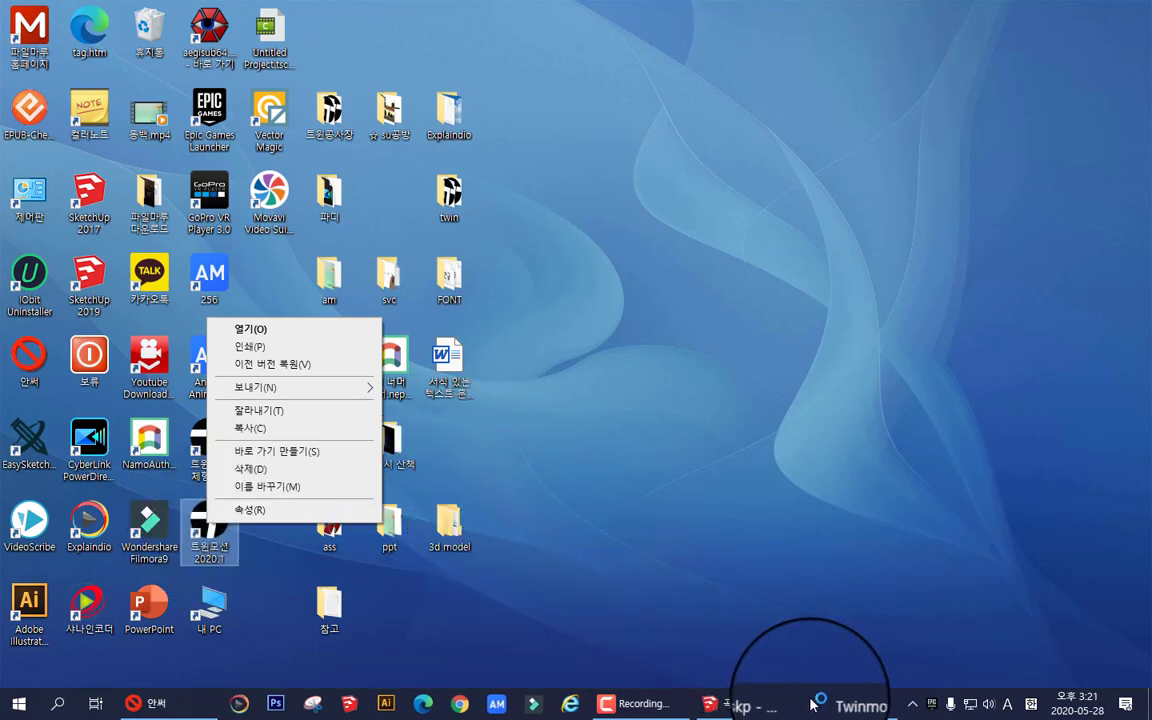
left_click(843, 704)
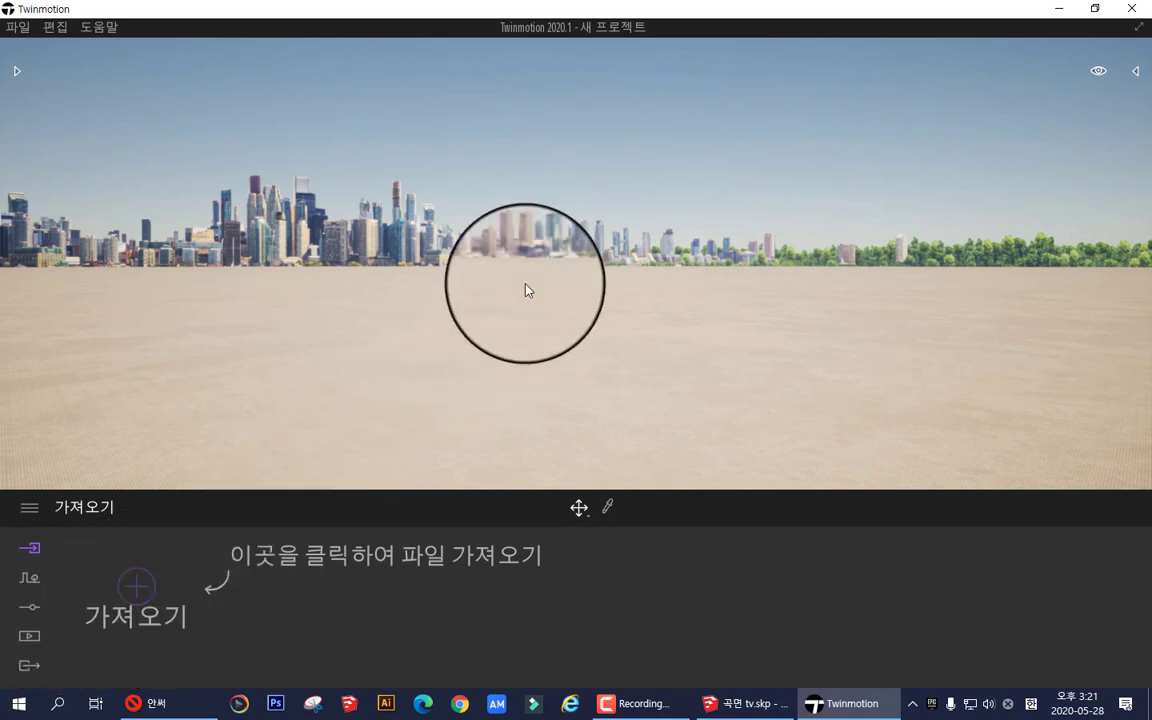
Step: Import 곡면 tv.skp from the su etc folder into the new Twinmotion project as geometry
left_click_drag(529, 303, 546, 280)
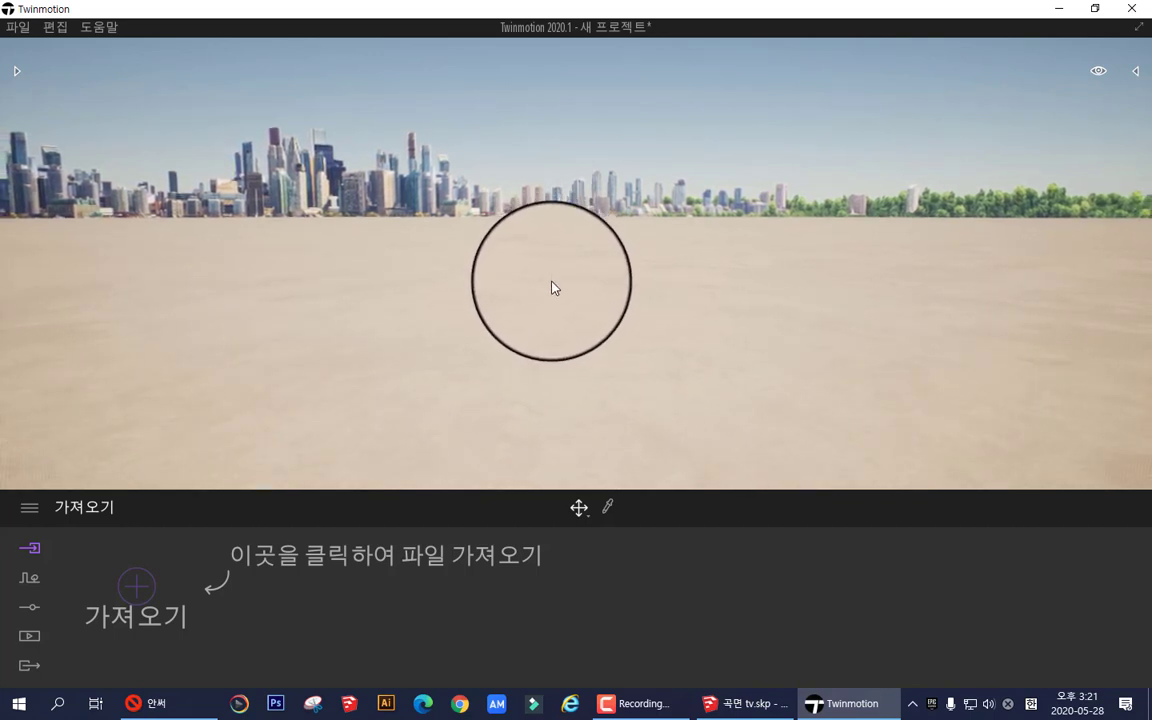
left_click_drag(553, 283, 540, 306)
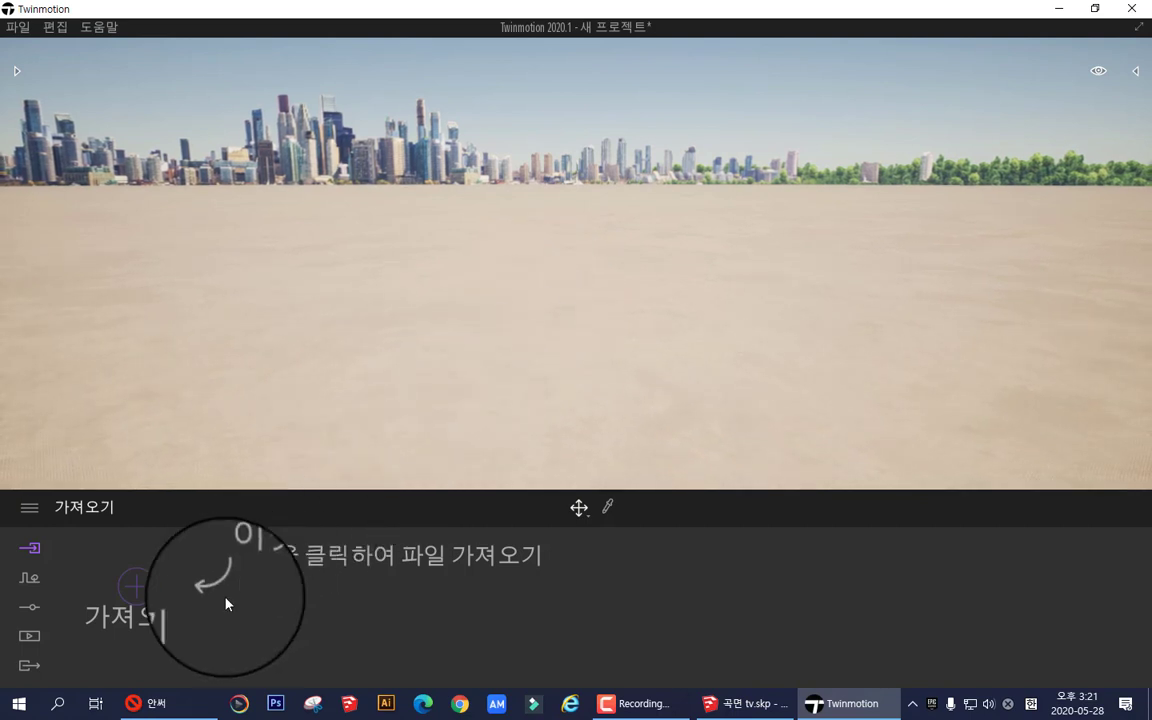
left_click(134, 594)
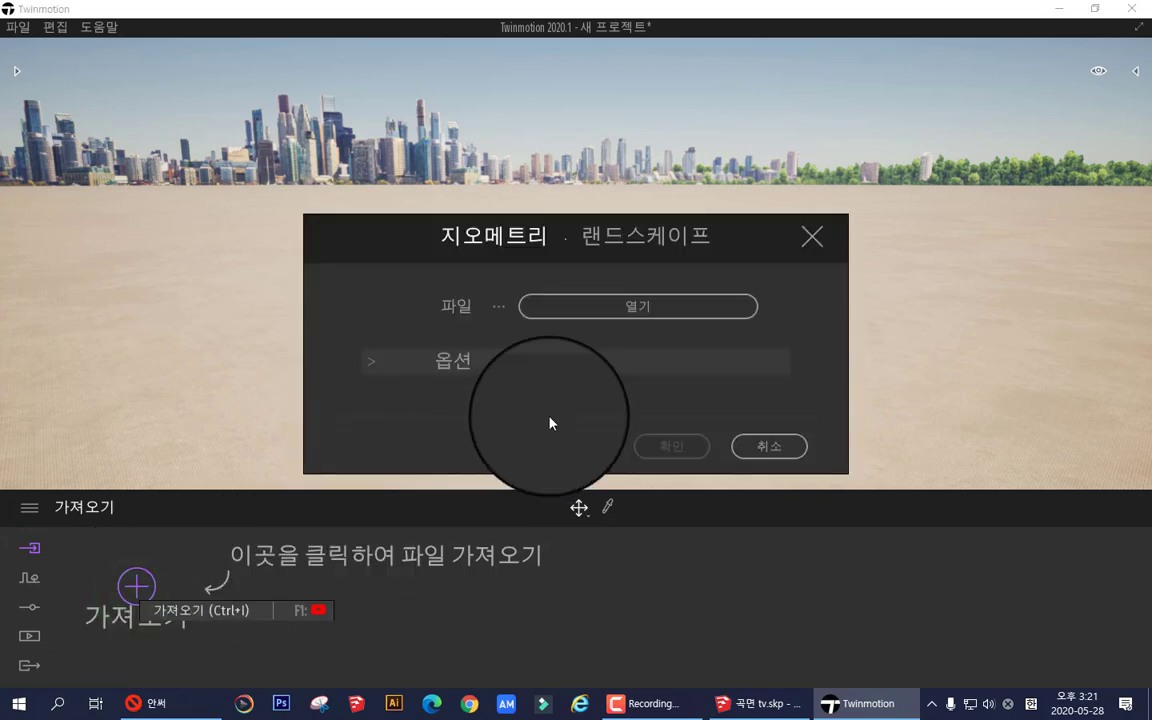
left_click(636, 312)
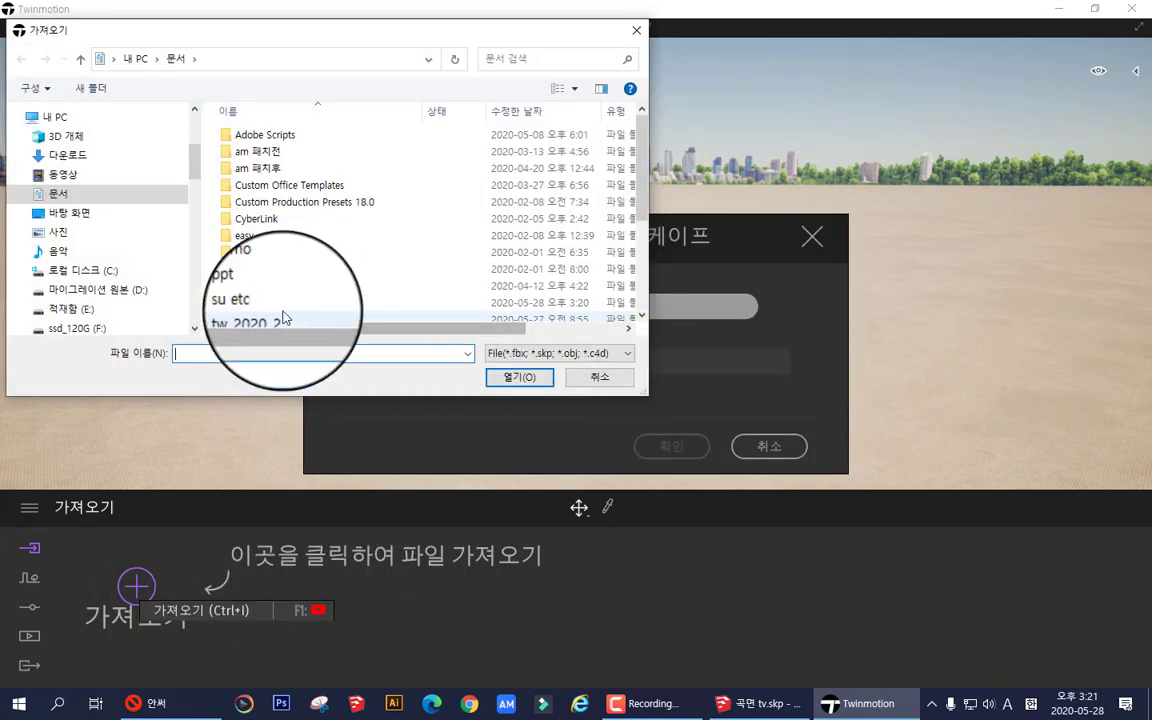
left_click(258, 307)
left_click(258, 307)
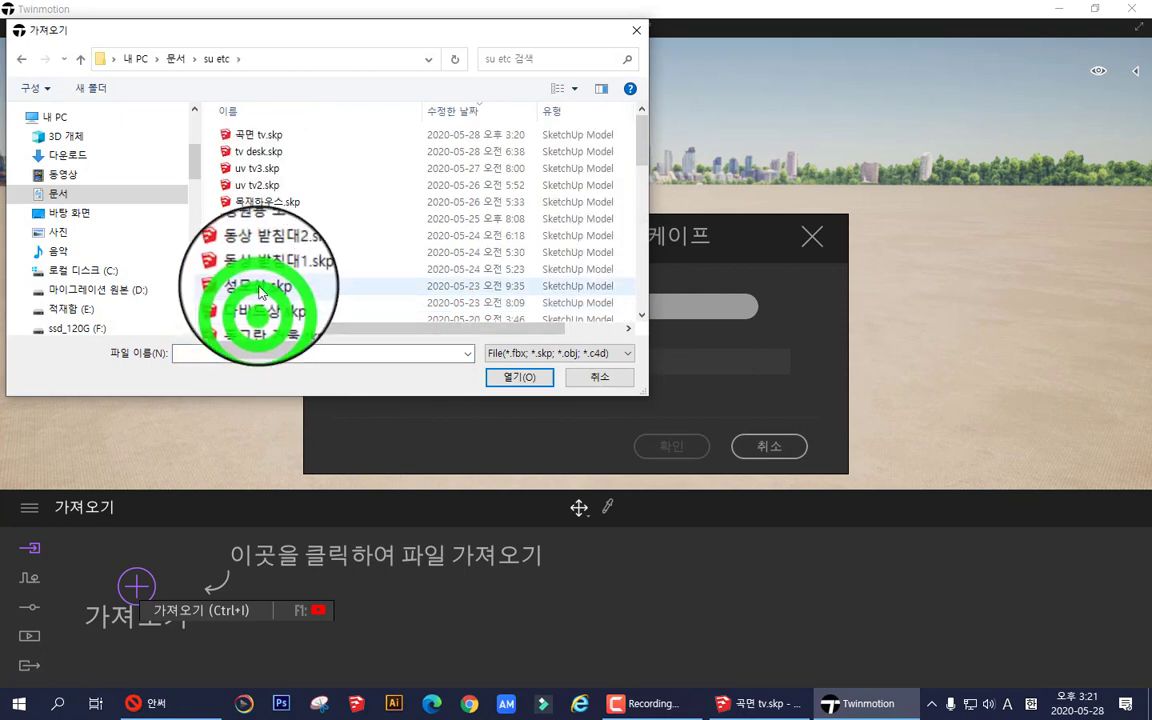
left_click(266, 138)
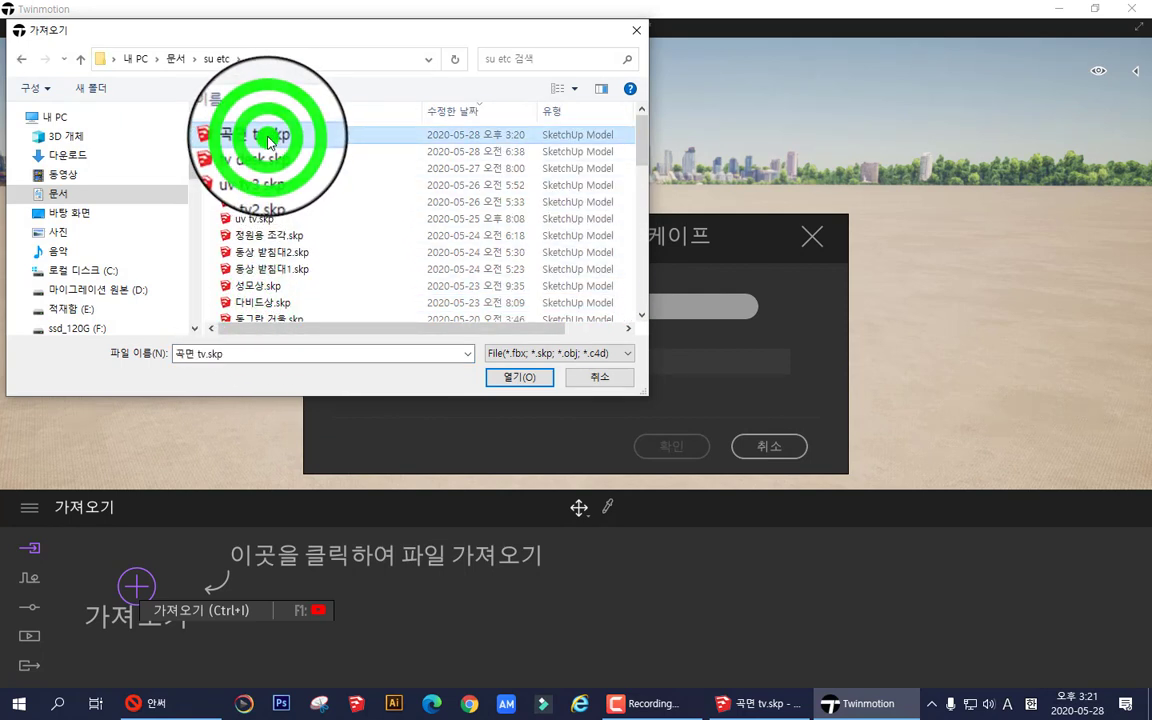
left_click(512, 377)
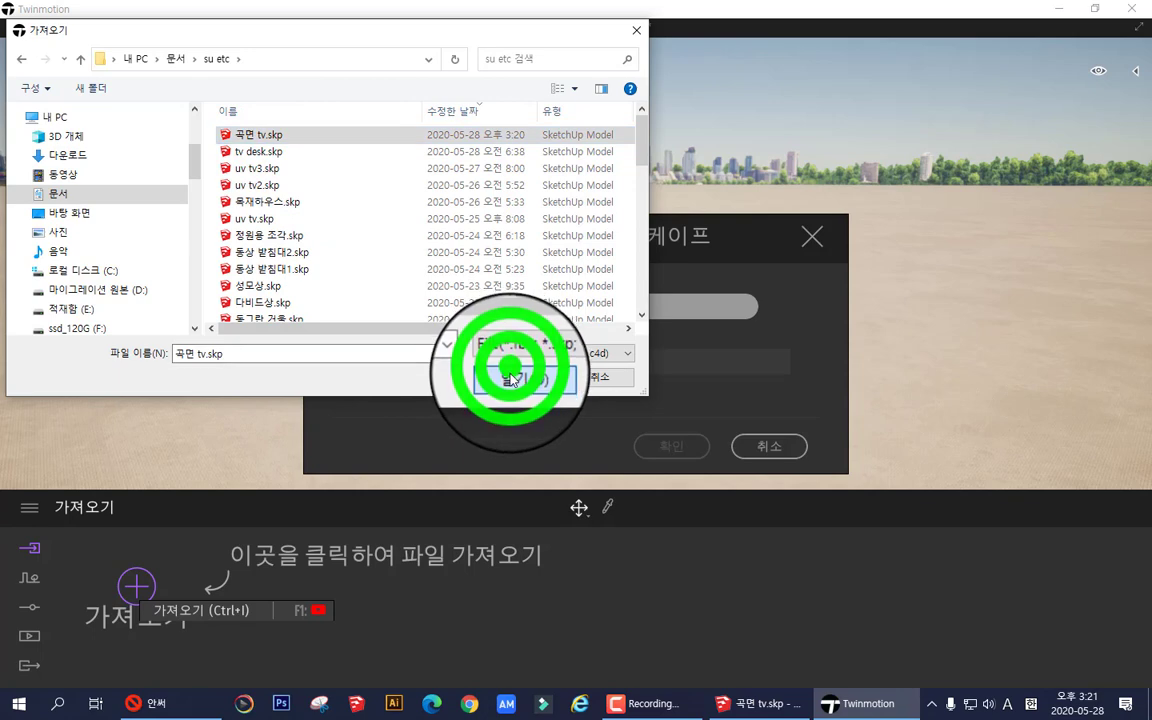
left_click(670, 452)
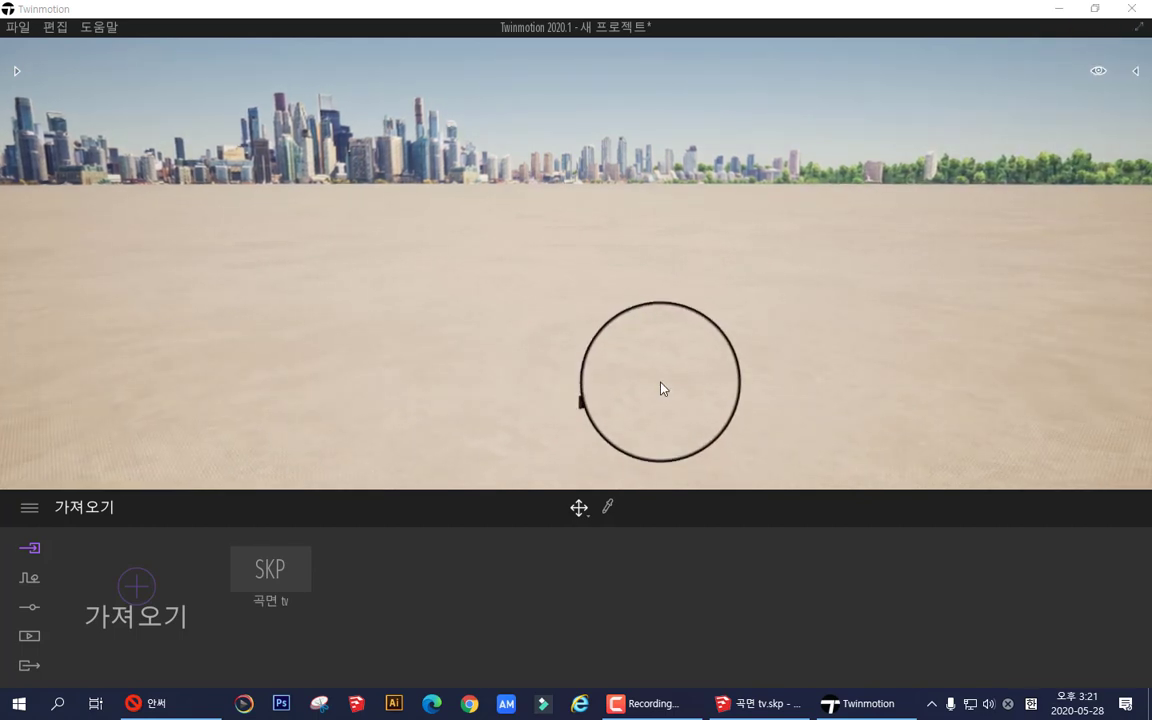
Step: Find the imported TV on the paved ground and examine it up close and from a distance
left_click_drag(660, 386, 674, 375)
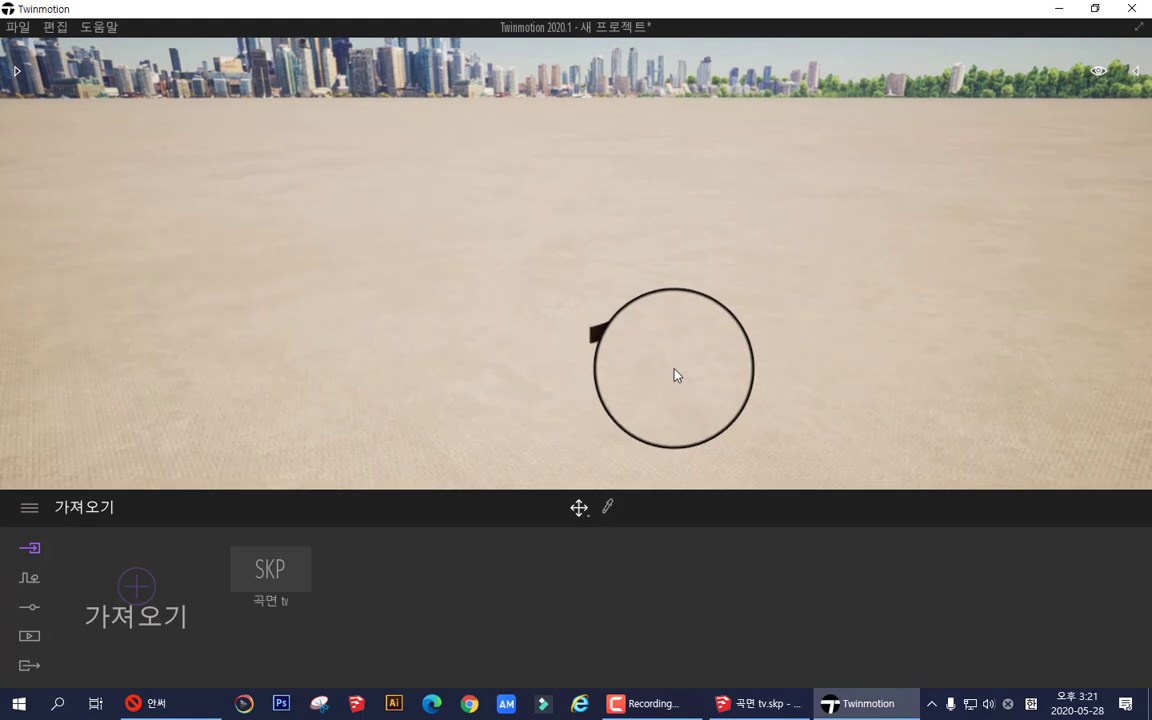
left_click_drag(684, 367, 746, 257)
left_click_drag(563, 308, 517, 341)
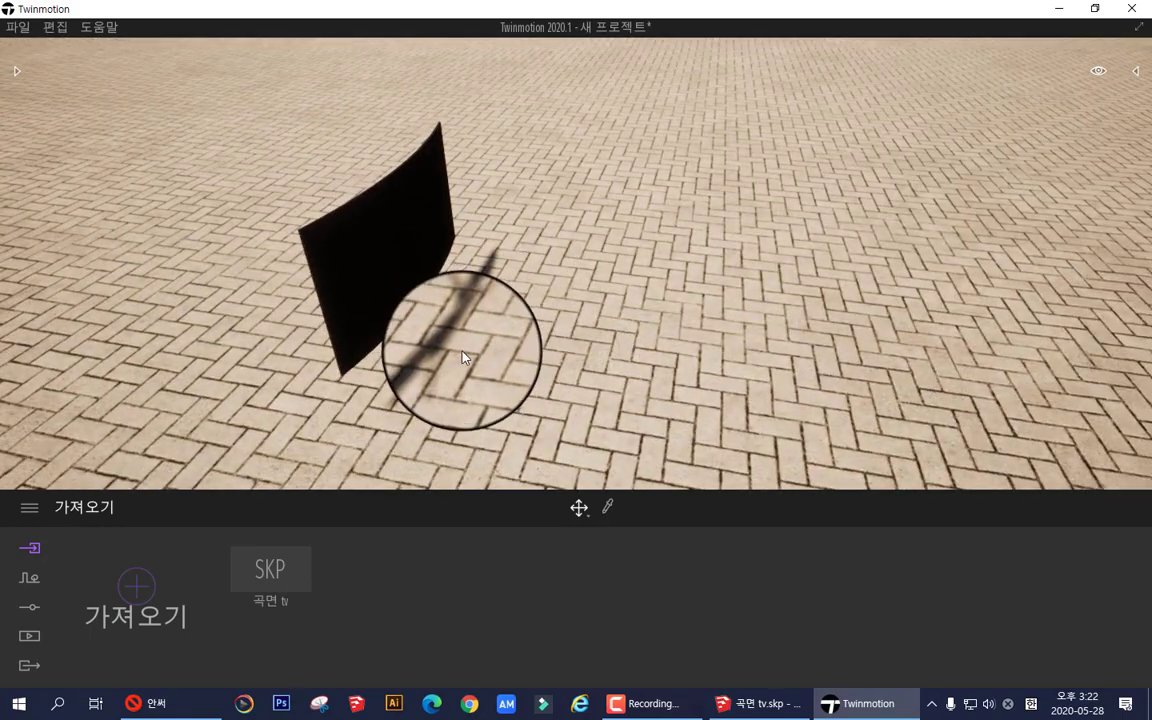
scroll(445, 370, "up", 5)
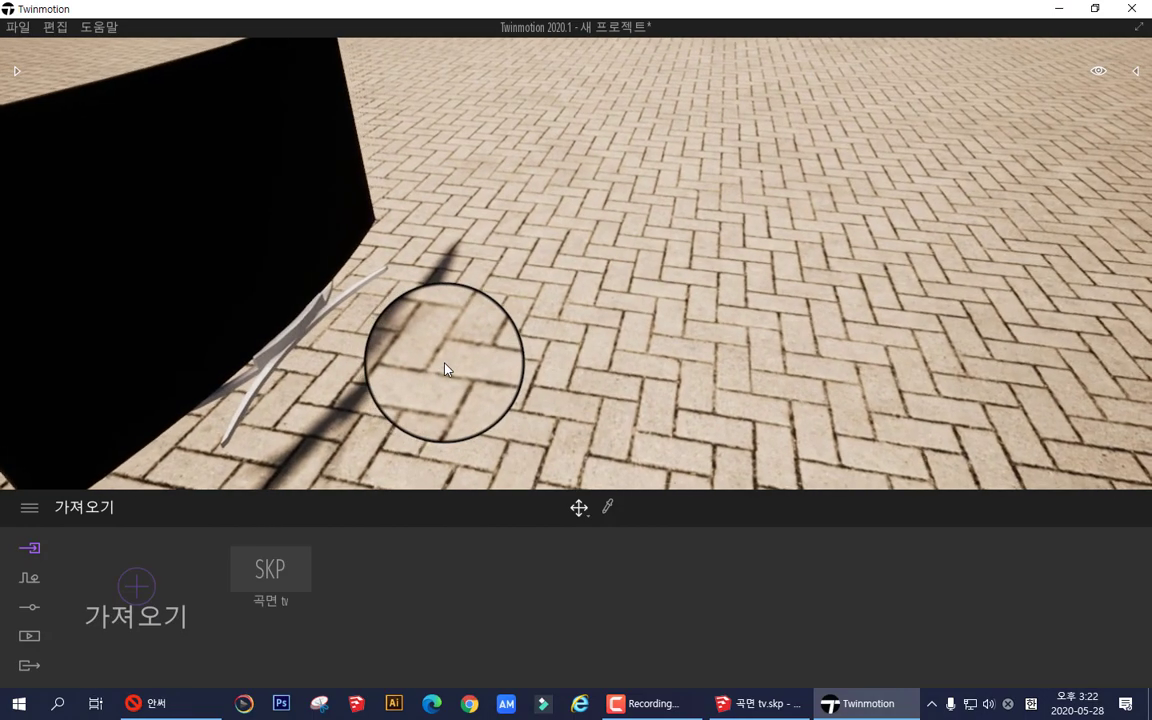
scroll(445, 370, "down", 3)
scroll(440, 362, "down", 3)
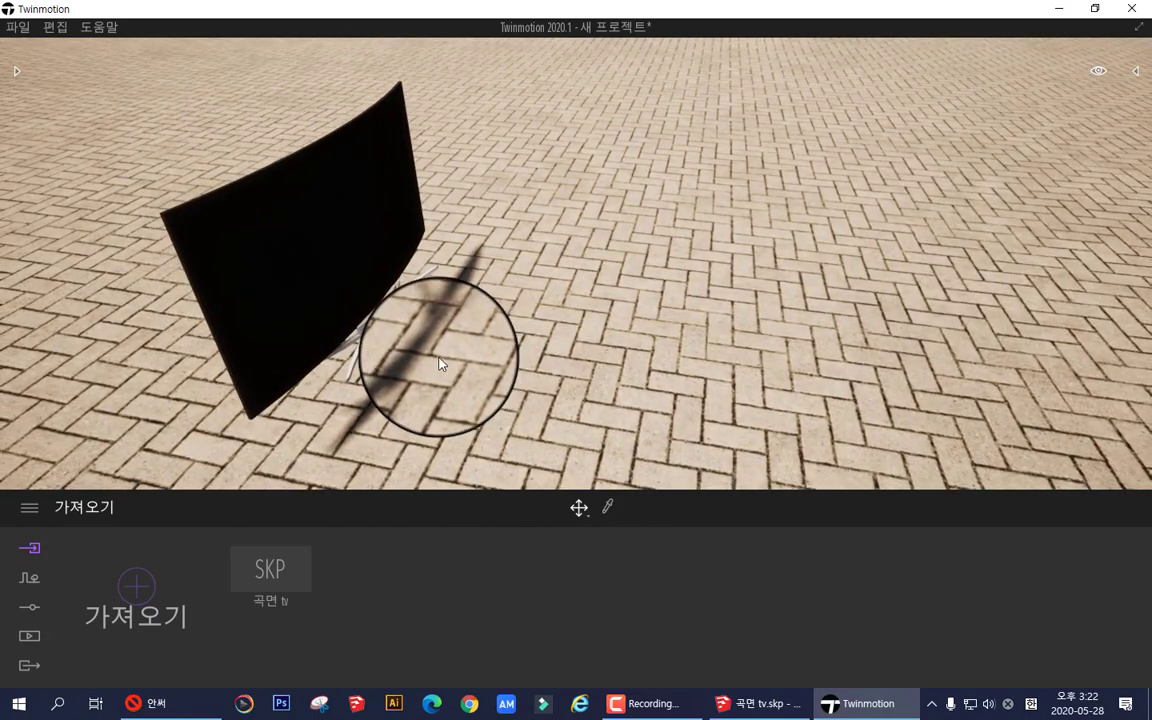
left_click_drag(437, 360, 365, 329)
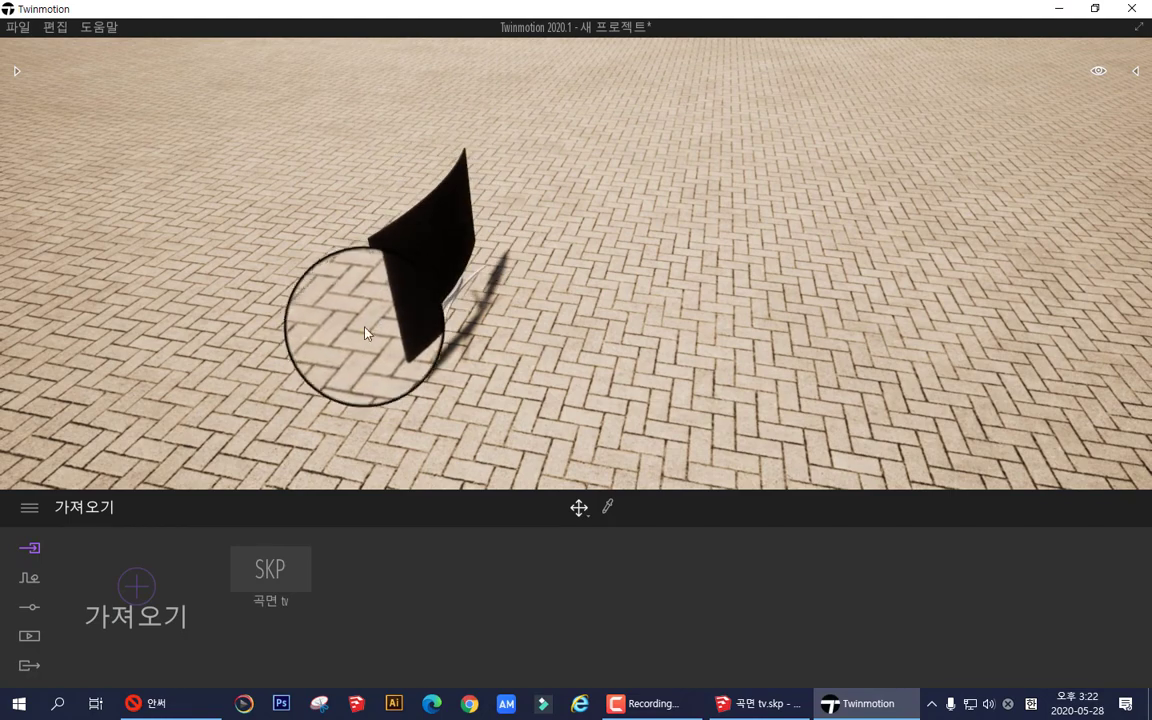
left_click_drag(457, 355, 489, 334)
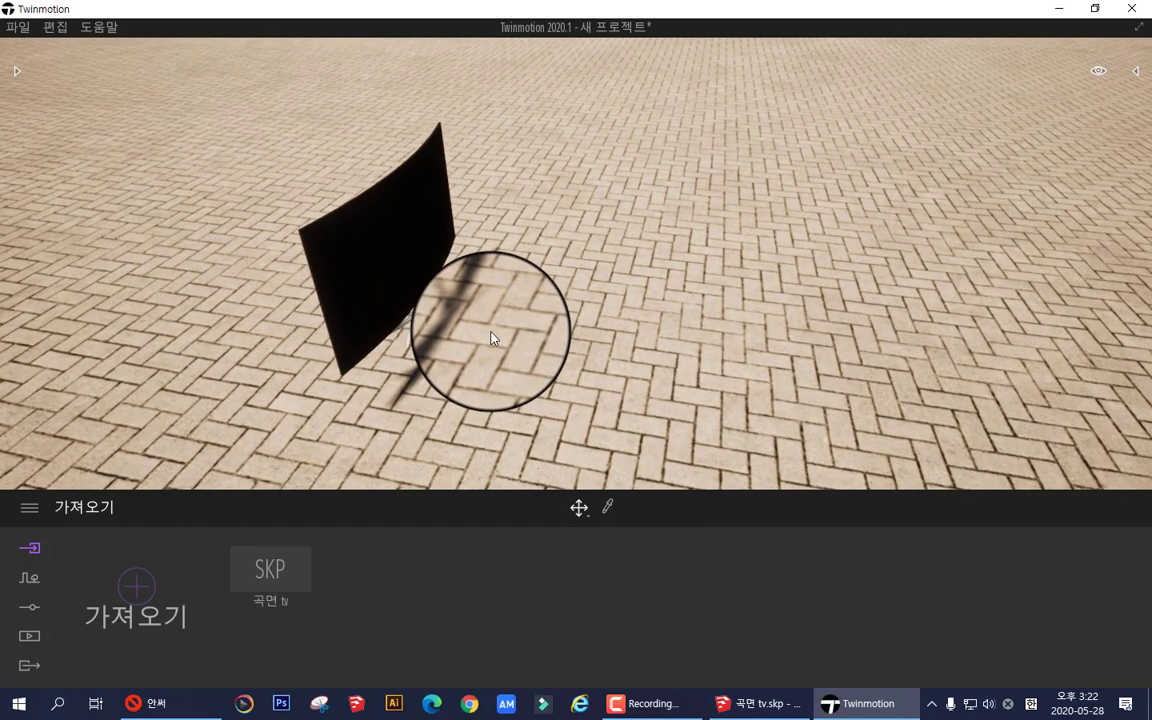
Step: Select 곡면 tv.skp in the scene graph and rotate the TV until its textured screen faces the camera
left_click(1136, 74)
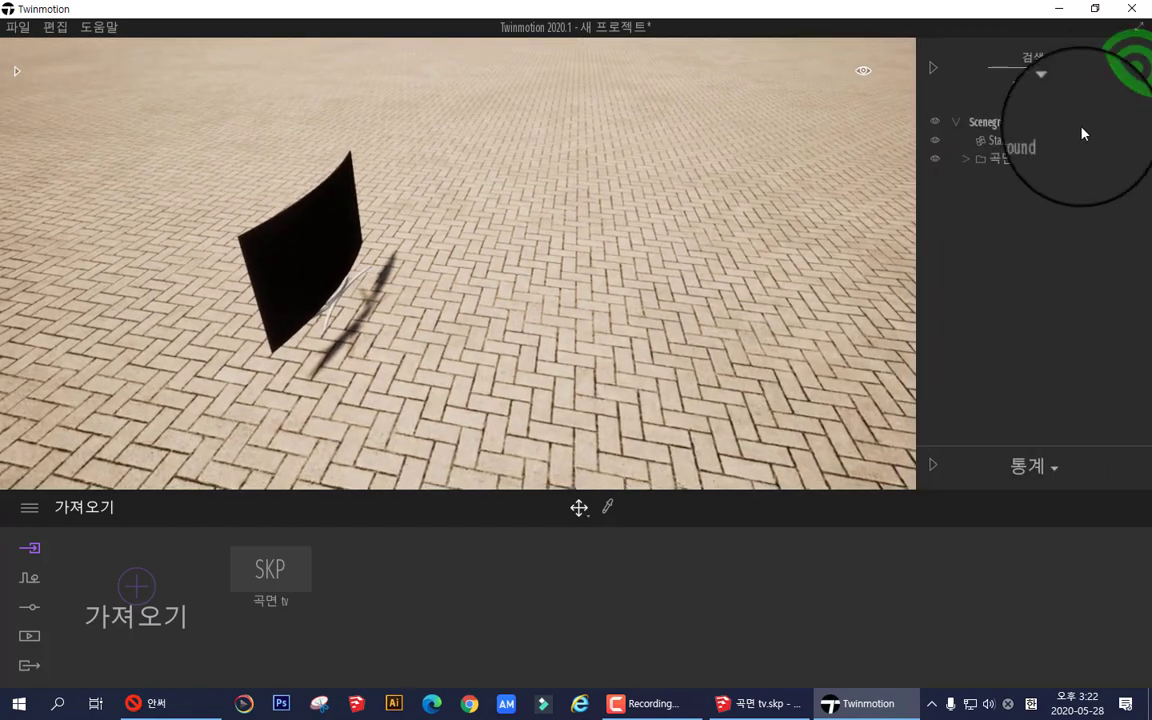
left_click(1015, 163)
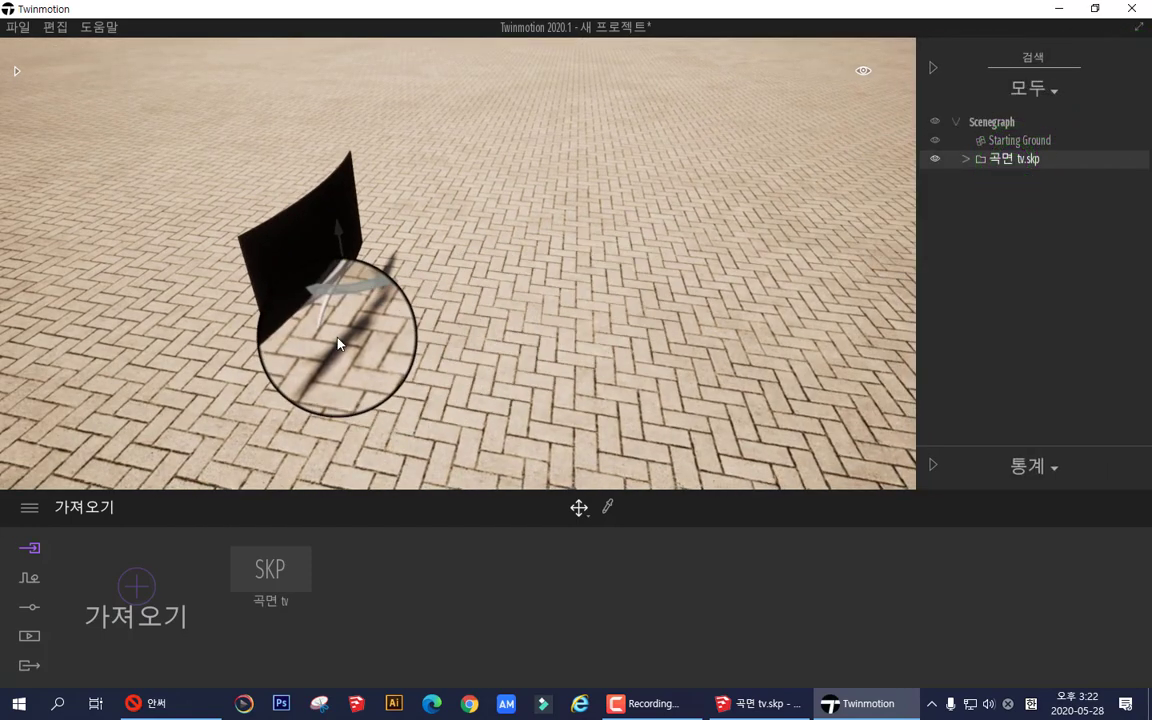
left_click_drag(340, 313, 470, 242)
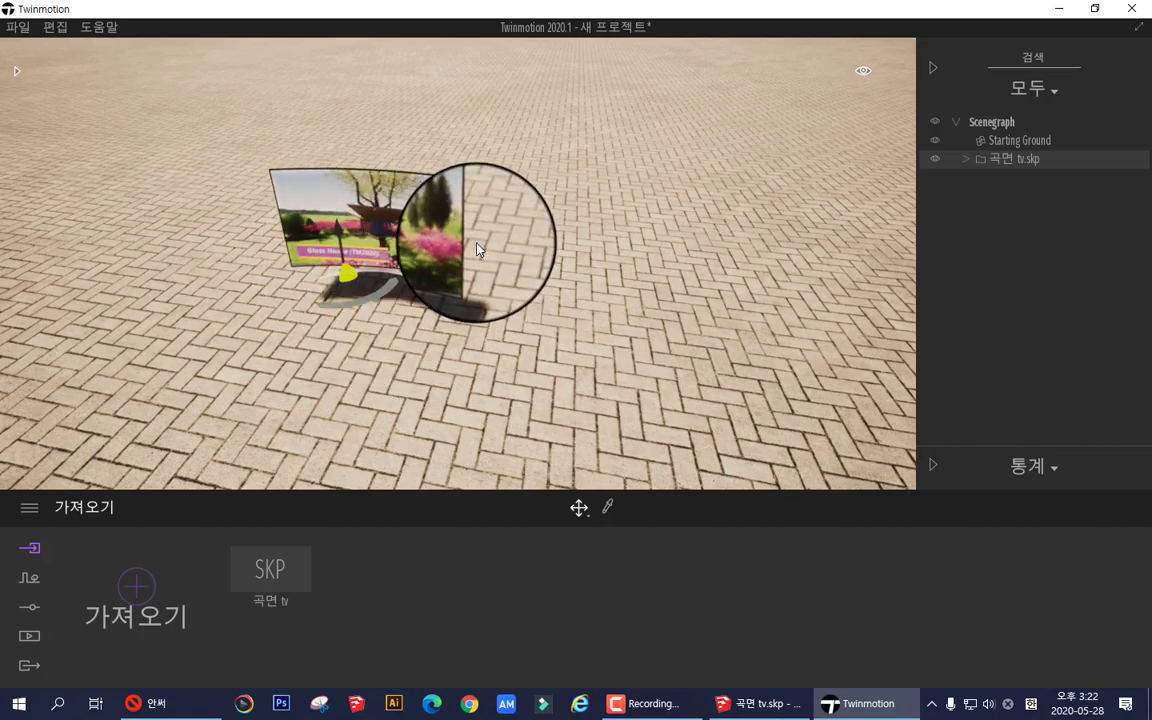
Step: Reposition and turn the TV so its screen sits near the middle of the scene, facing the viewer
scroll(476, 244, "up", 5)
scroll(533, 270, "down", 5)
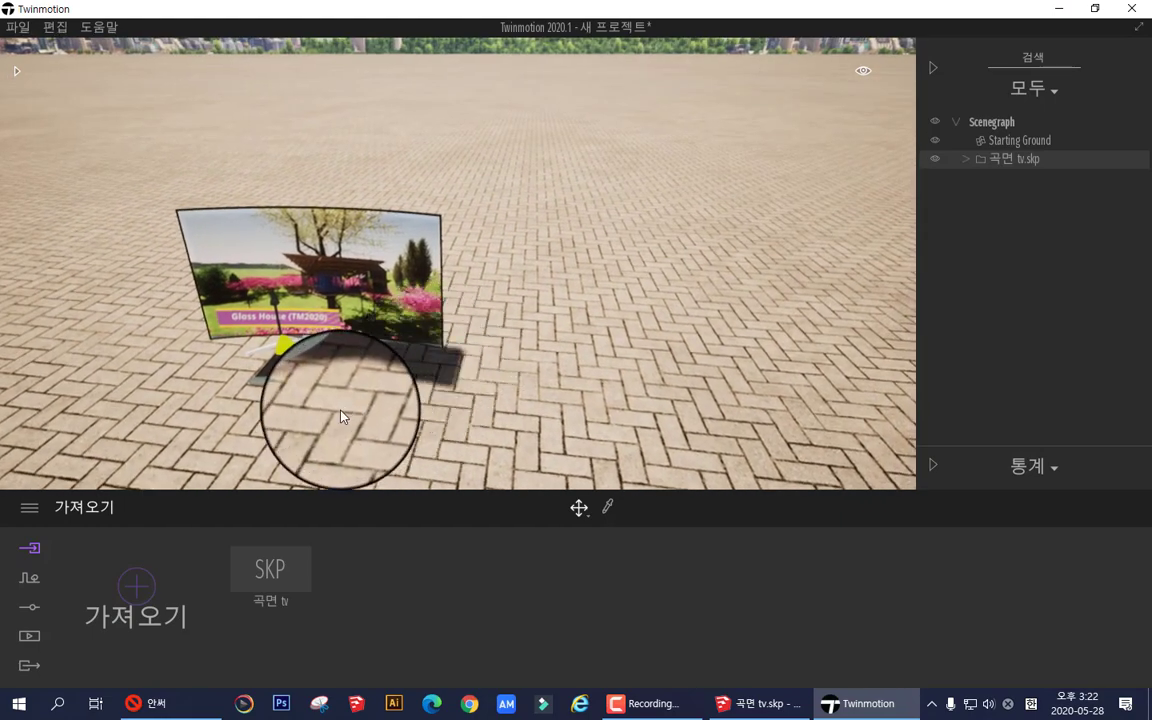
left_click_drag(279, 381, 279, 381)
left_click_drag(256, 312, 595, 422)
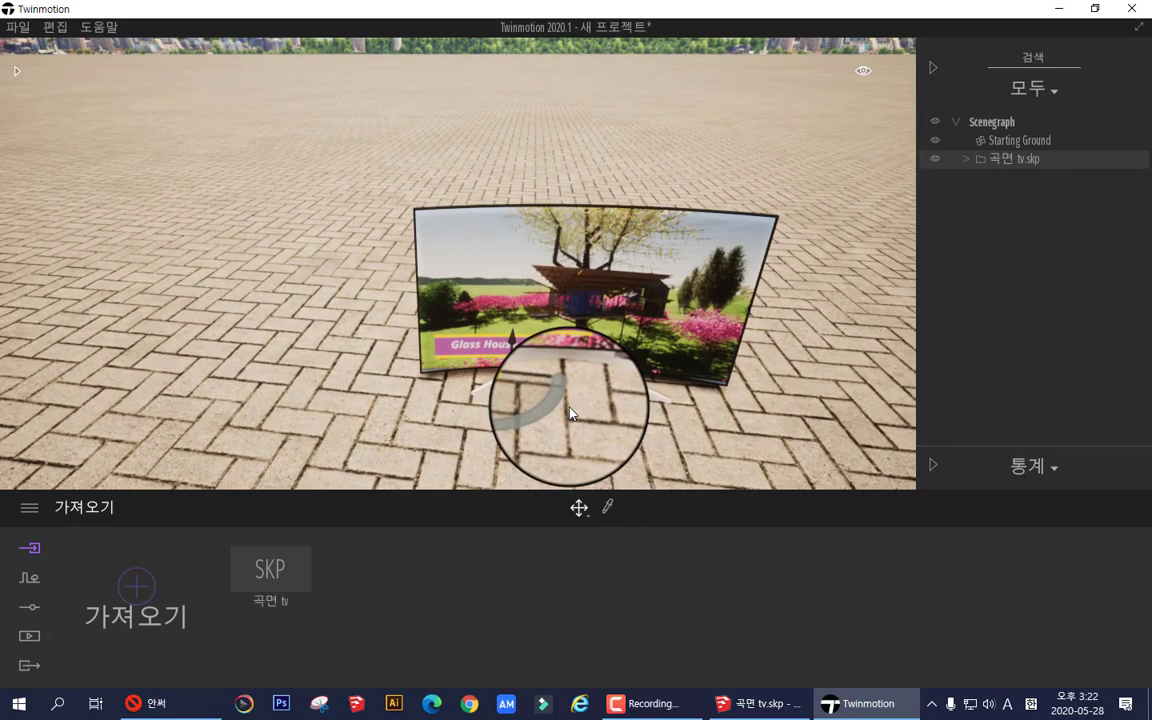
scroll(570, 412, "up", 5)
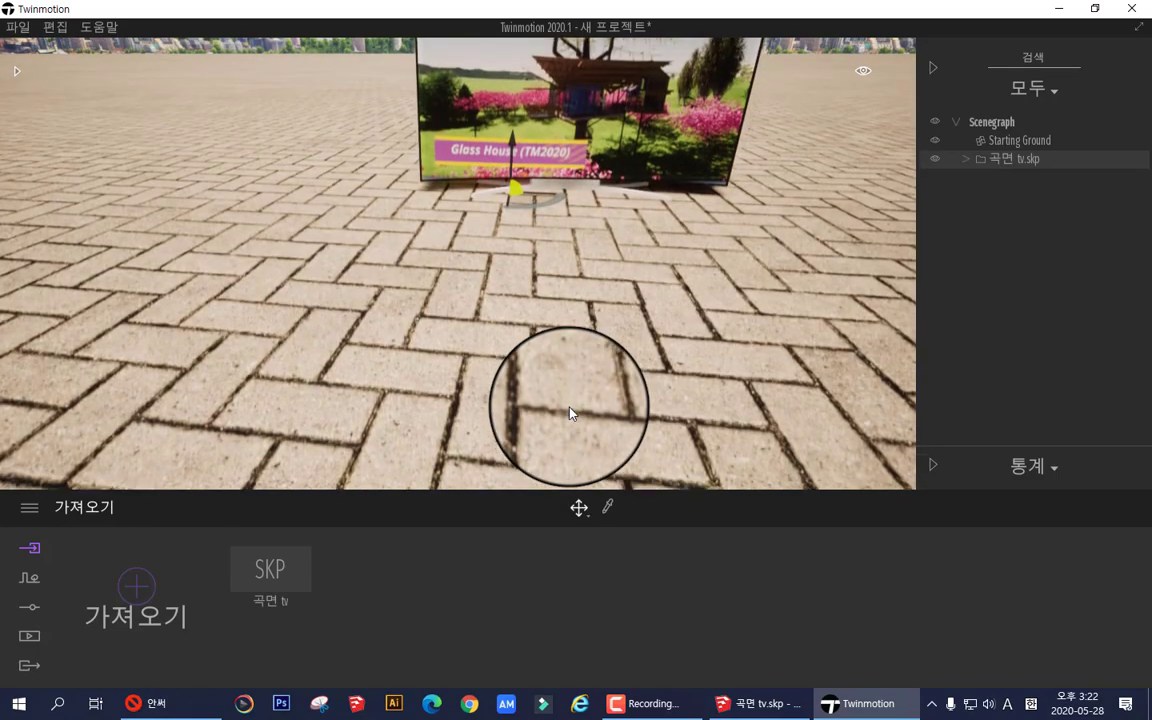
scroll(586, 399, "down", 4)
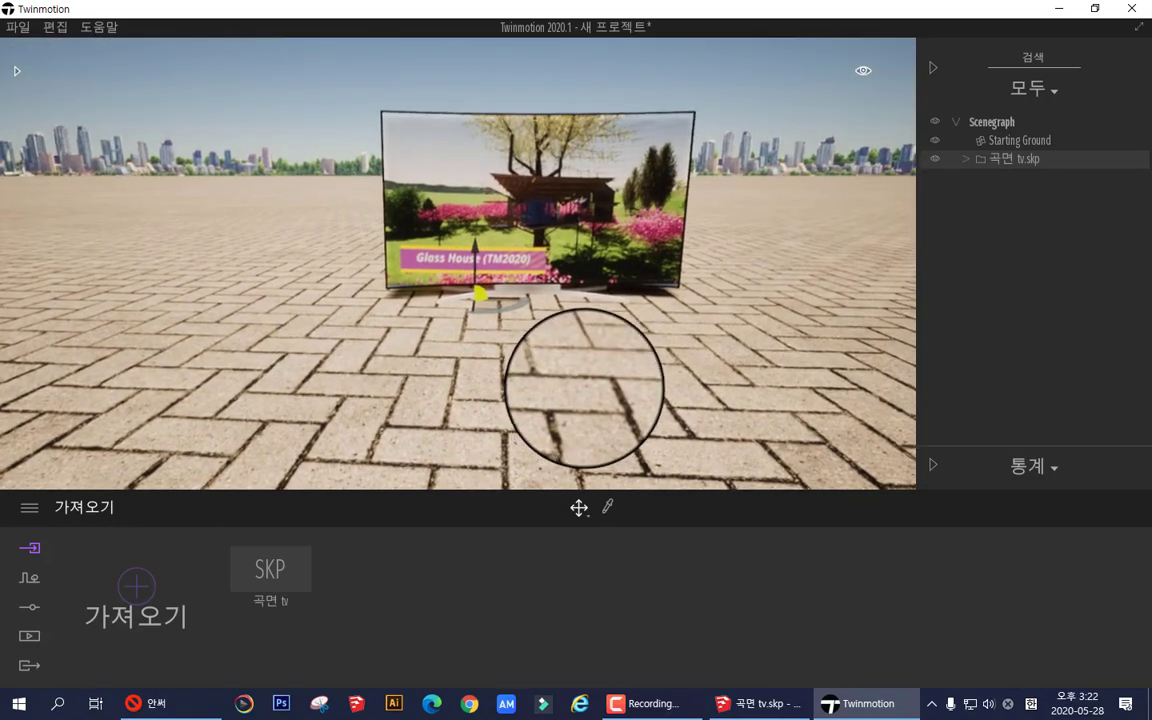
Step: Examine the curved TV's textured screen and stand up close and from farther back
scroll(572, 417, "up", 3)
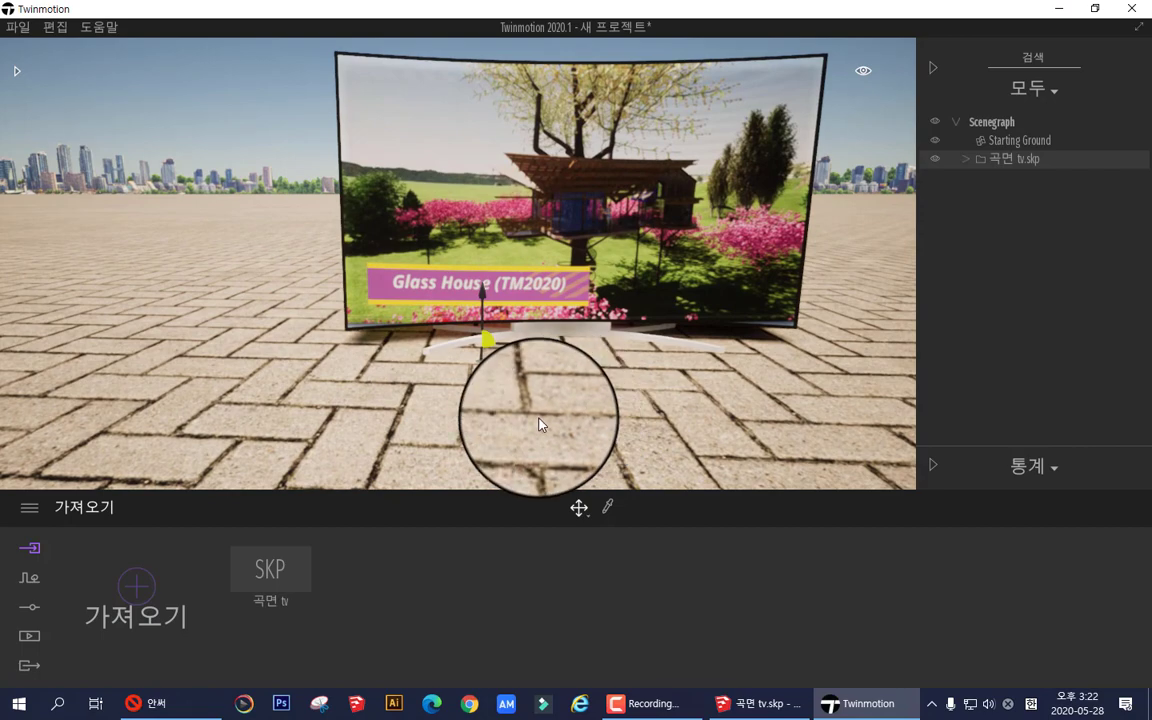
scroll(540, 420, "up", 4)
scroll(540, 436, "down", 5)
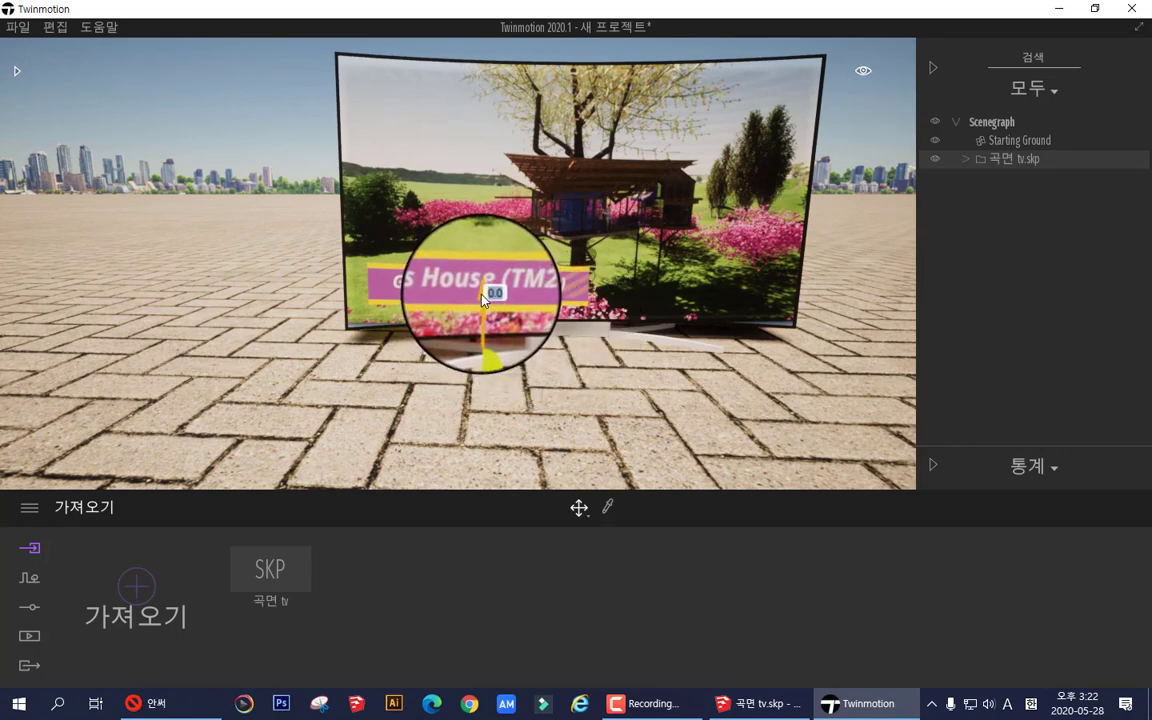
mouse_move(481, 299)
left_mouse_down()
mouse_move(489, 254)
mouse_move(480, 298)
left_mouse_up()
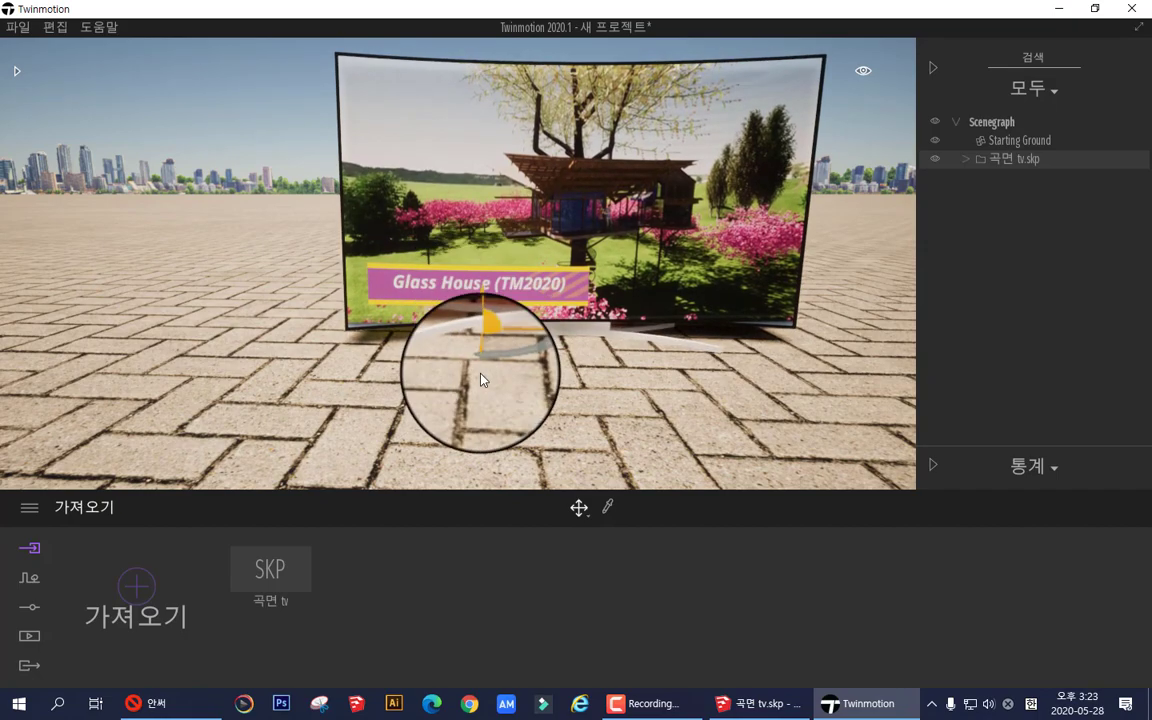
scroll(488, 373, "down", 3)
scroll(493, 375, "up", 3)
scroll(490, 380, "up", 3)
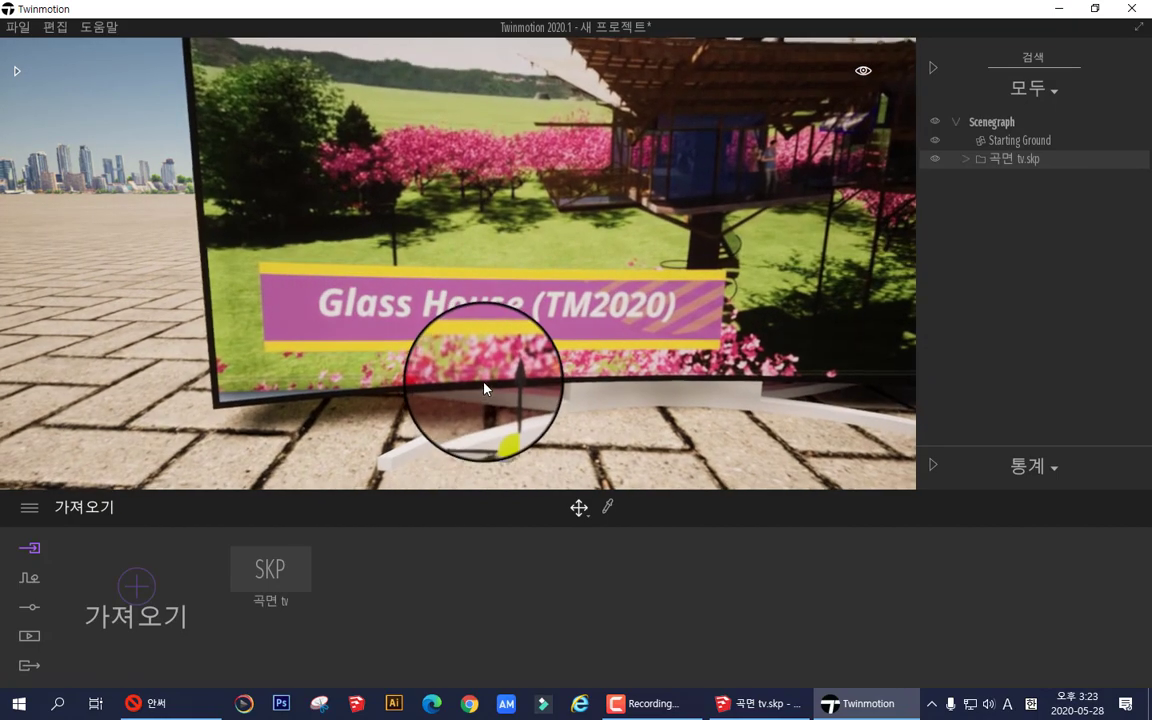
scroll(483, 392, "down", 4)
scroll(478, 418, "up", 3)
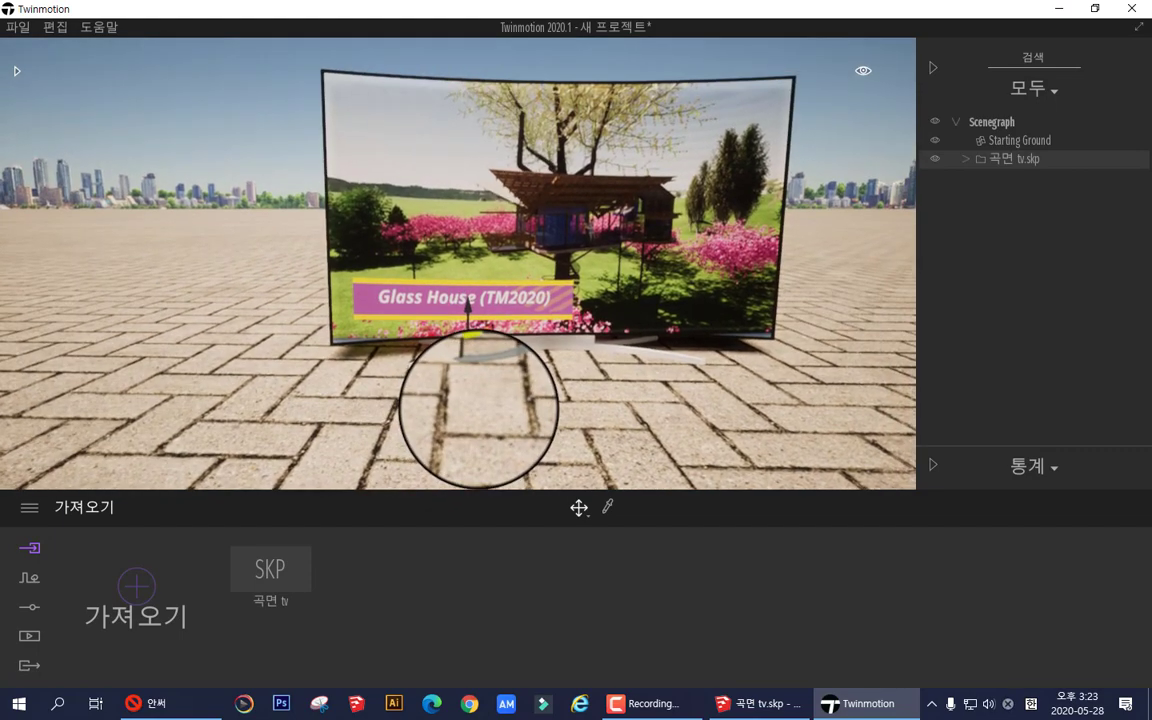
scroll(477, 421, "down", 3)
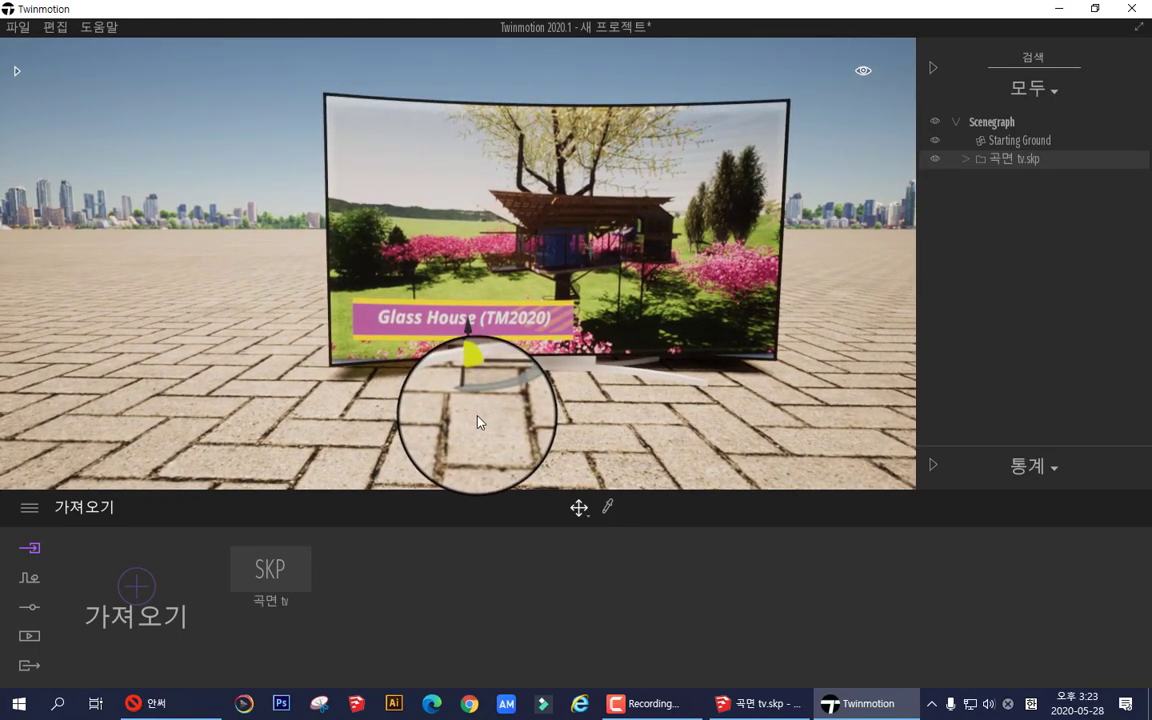
scroll(477, 422, "up", 3)
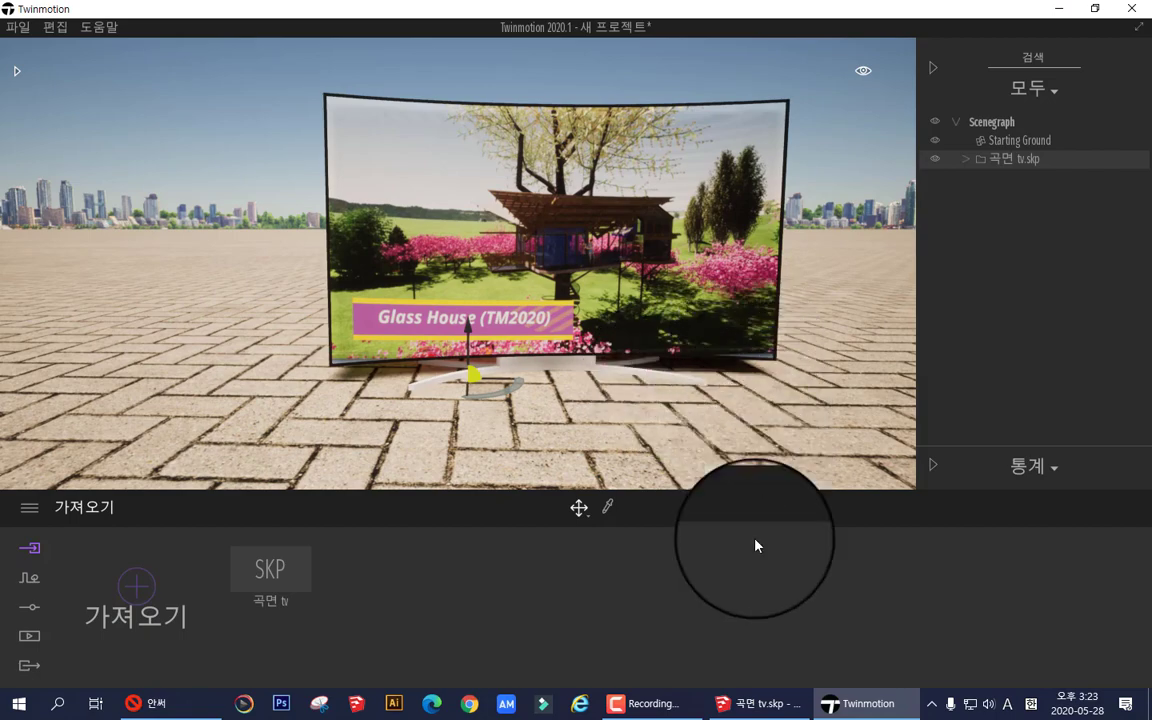
Step: Switch to SketchUp and paint the frame around the TV screen with the yellow Color E05
left_click(759, 705)
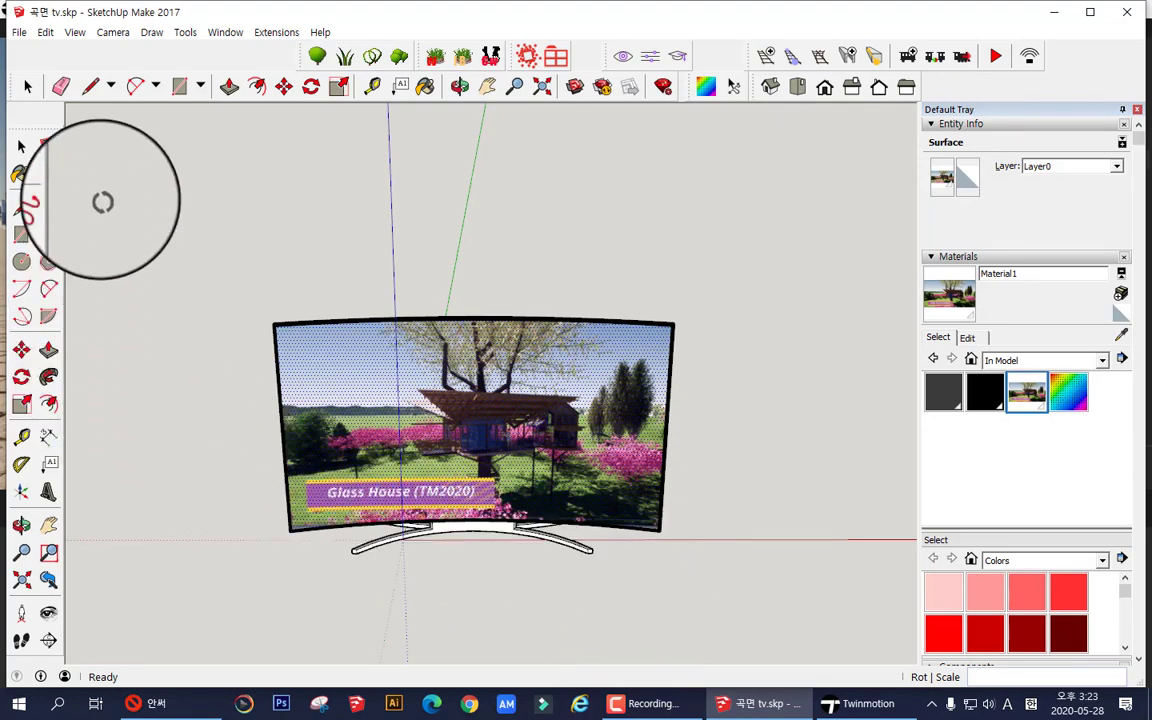
left_click(22, 146)
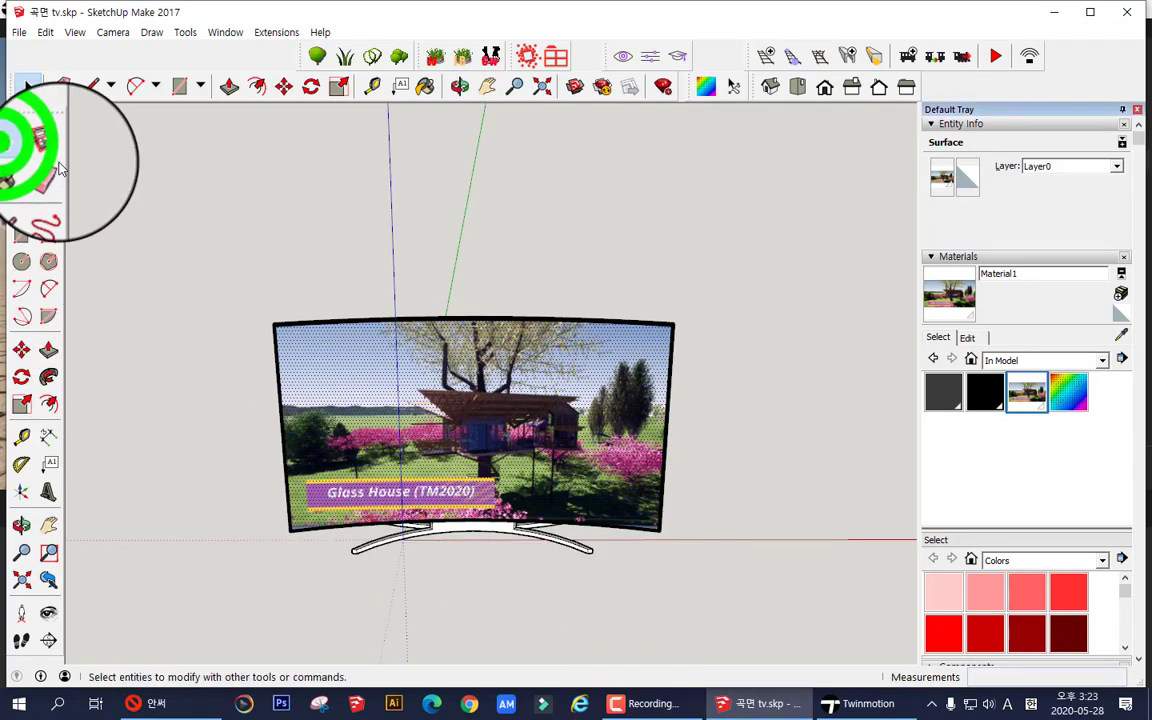
left_click(666, 441)
scroll(673, 450, "up", 1)
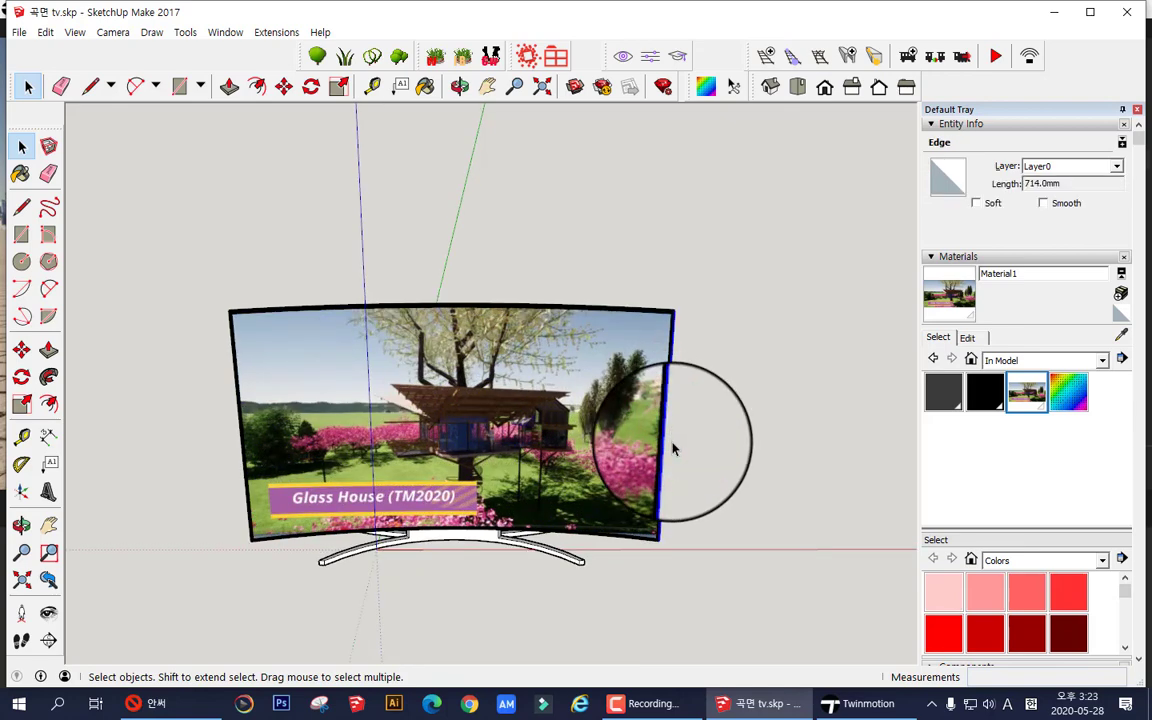
scroll(673, 450, "up", 3)
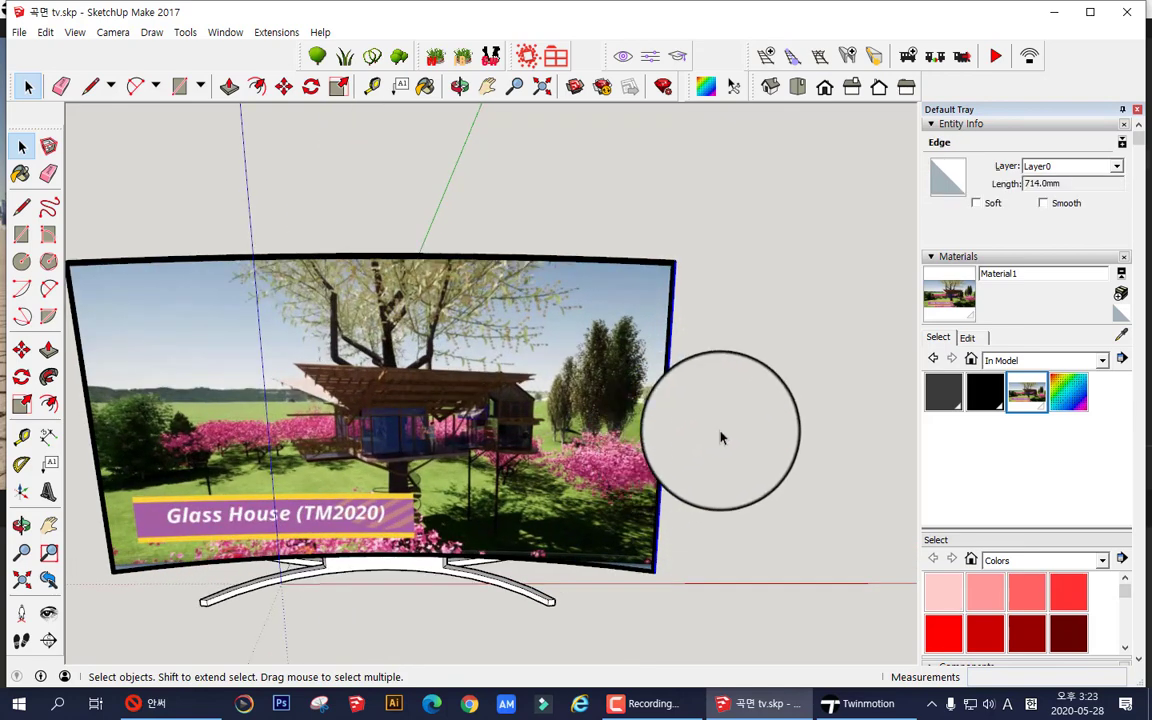
left_click(716, 462)
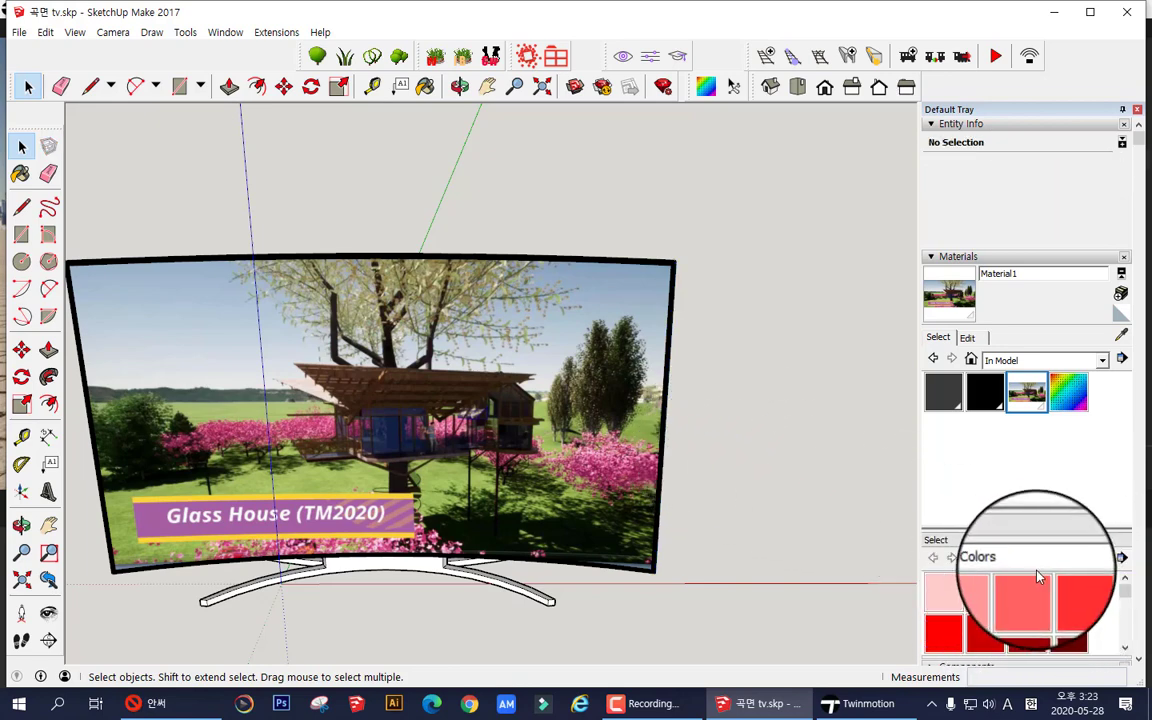
mouse_move(1126, 594)
left_mouse_down()
mouse_move(1123, 625)
mouse_move(1128, 606)
left_mouse_up()
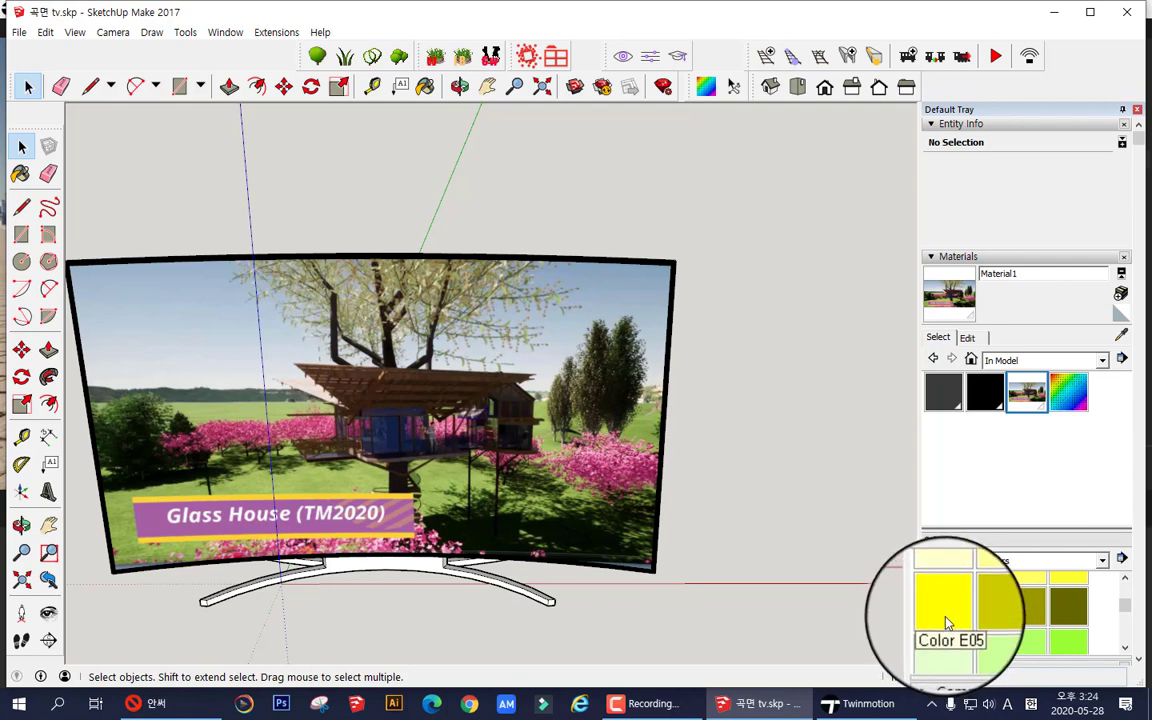
left_click(942, 607)
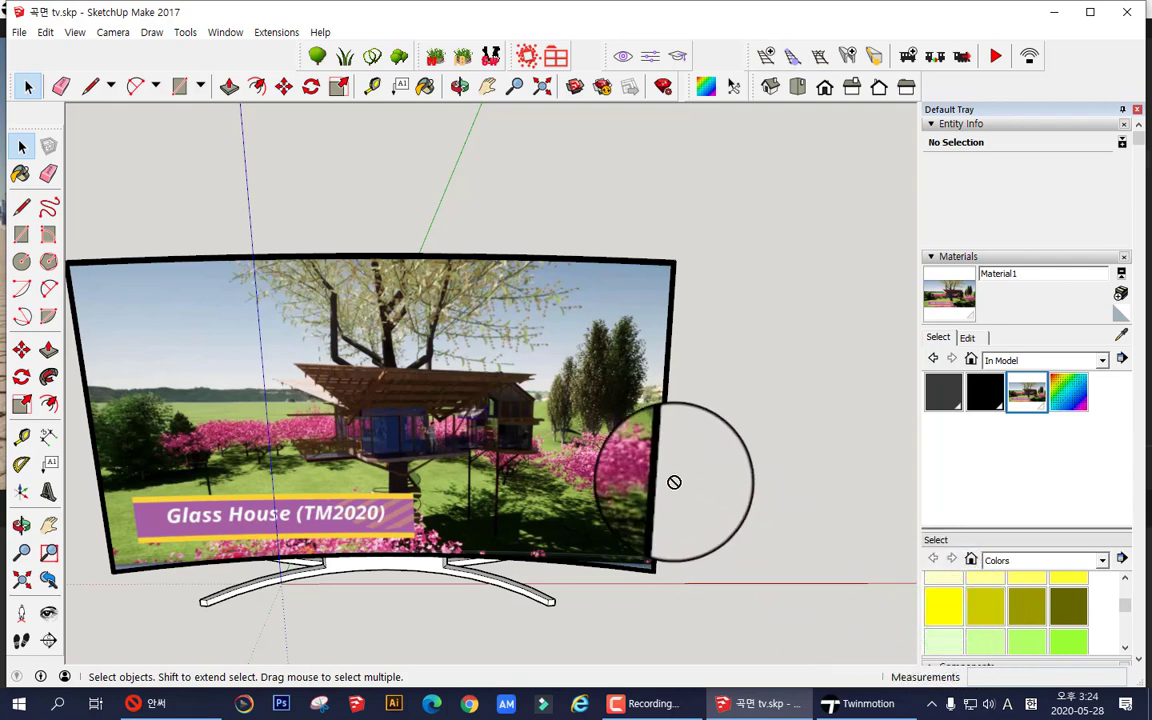
left_click(941, 608)
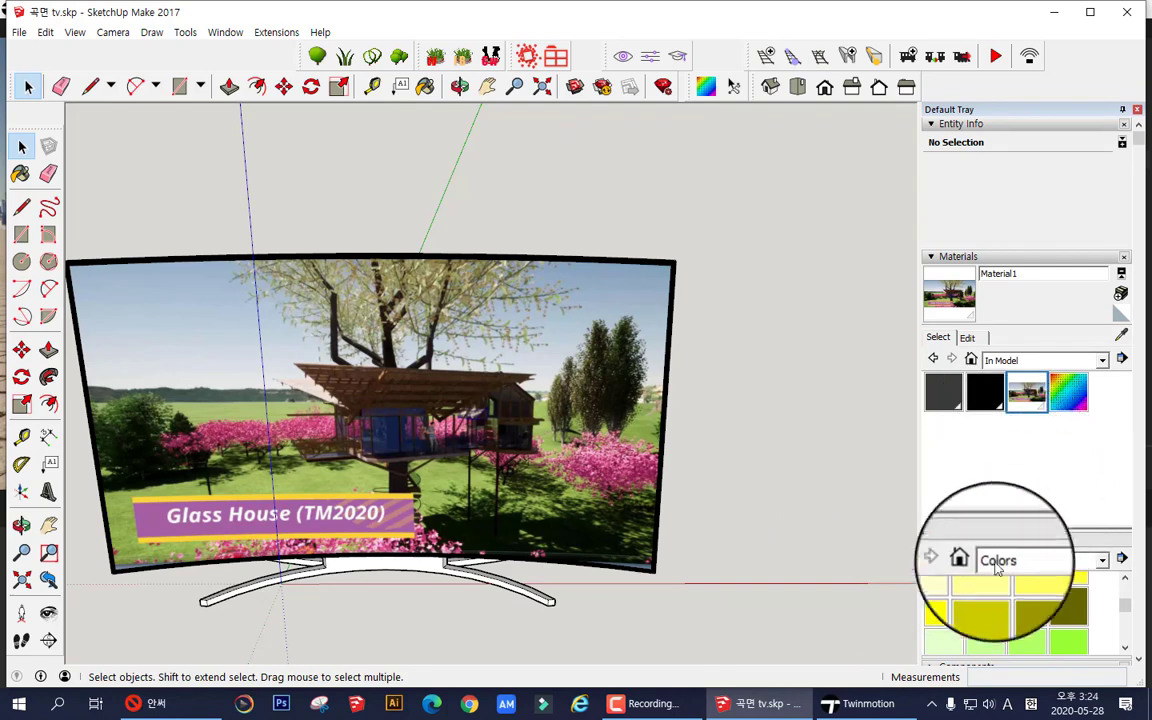
left_click(950, 602)
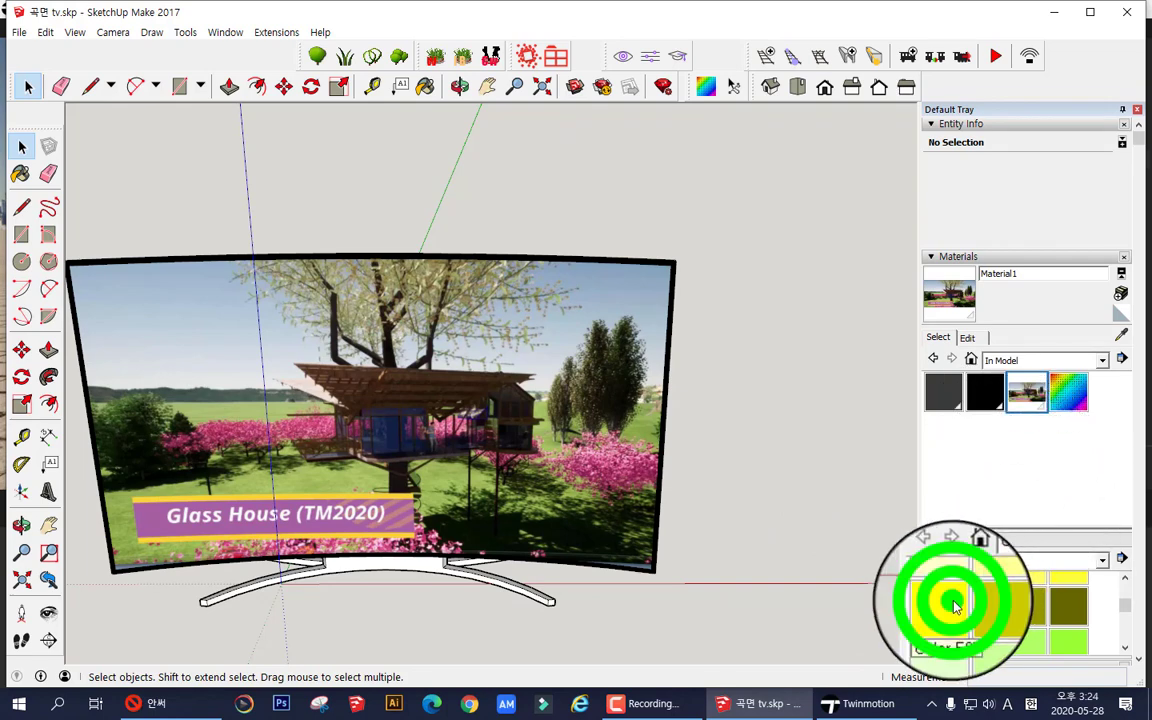
left_click(950, 296)
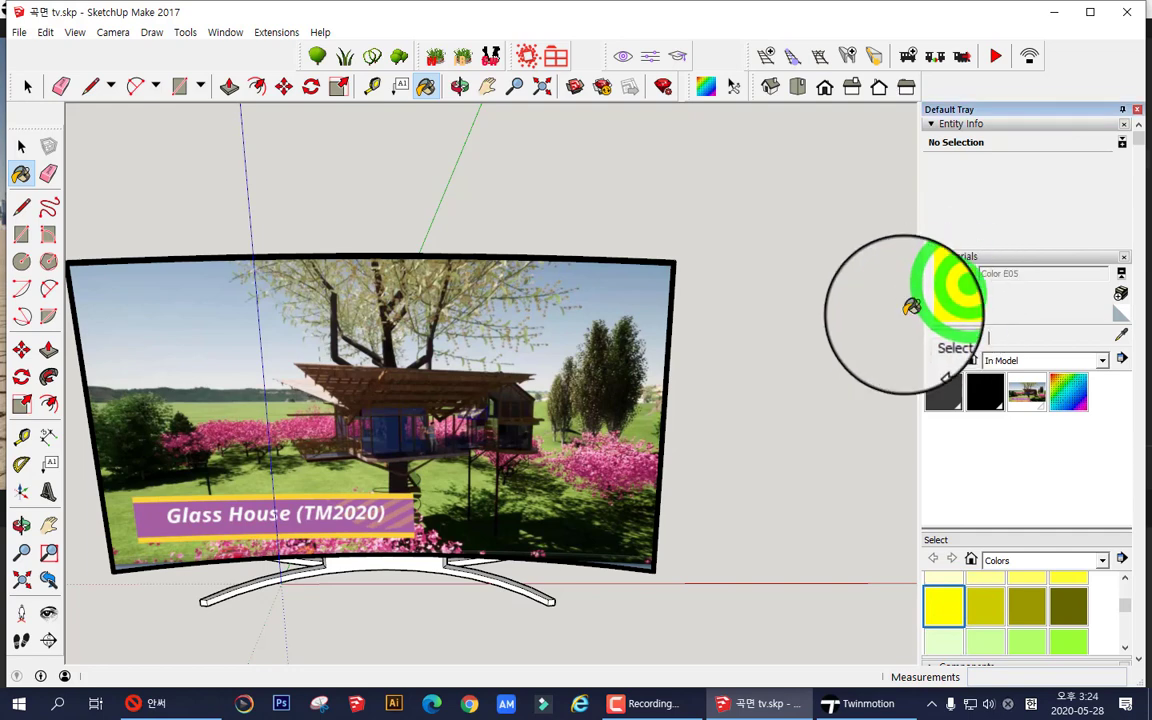
left_click(671, 389)
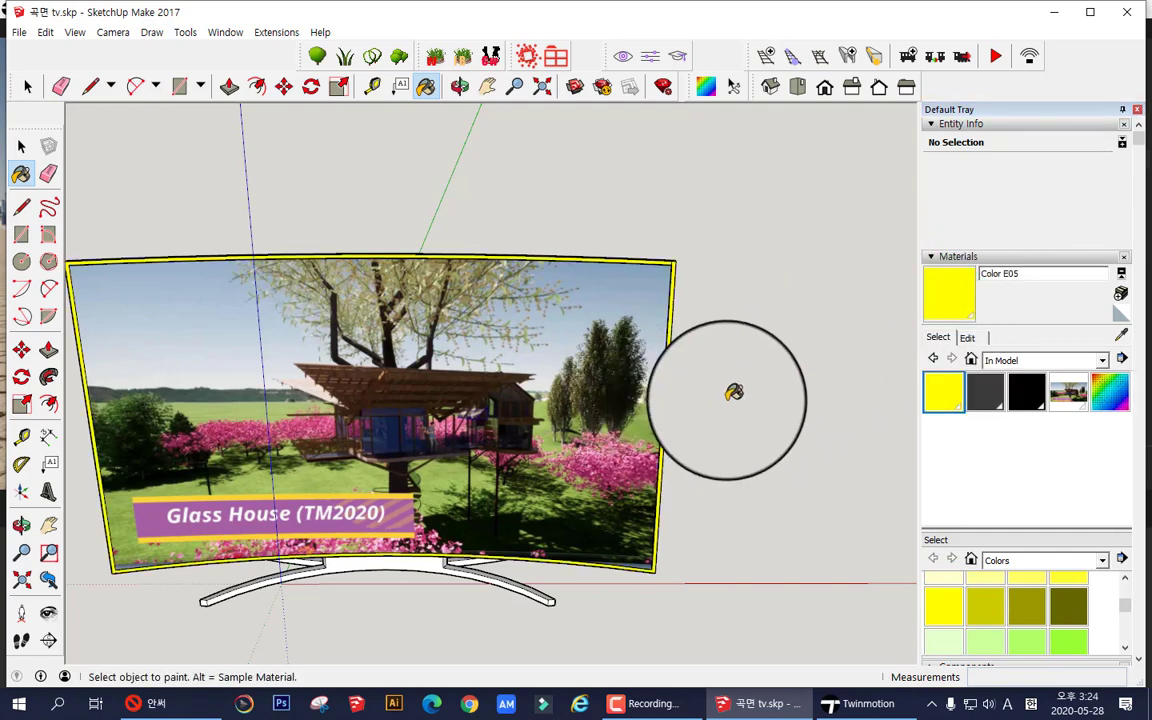
Step: Paint the front surface of the TV stand with the pink Color L05
scroll(734, 392, "down", 2)
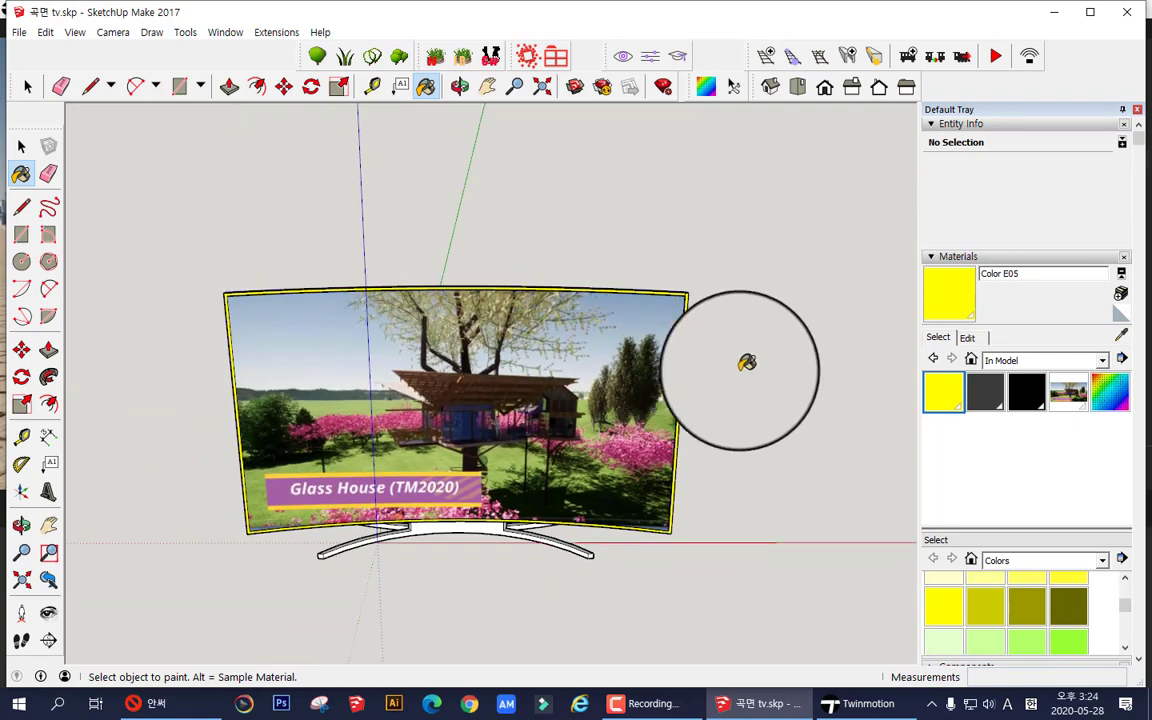
left_click(22, 147)
left_click(476, 532)
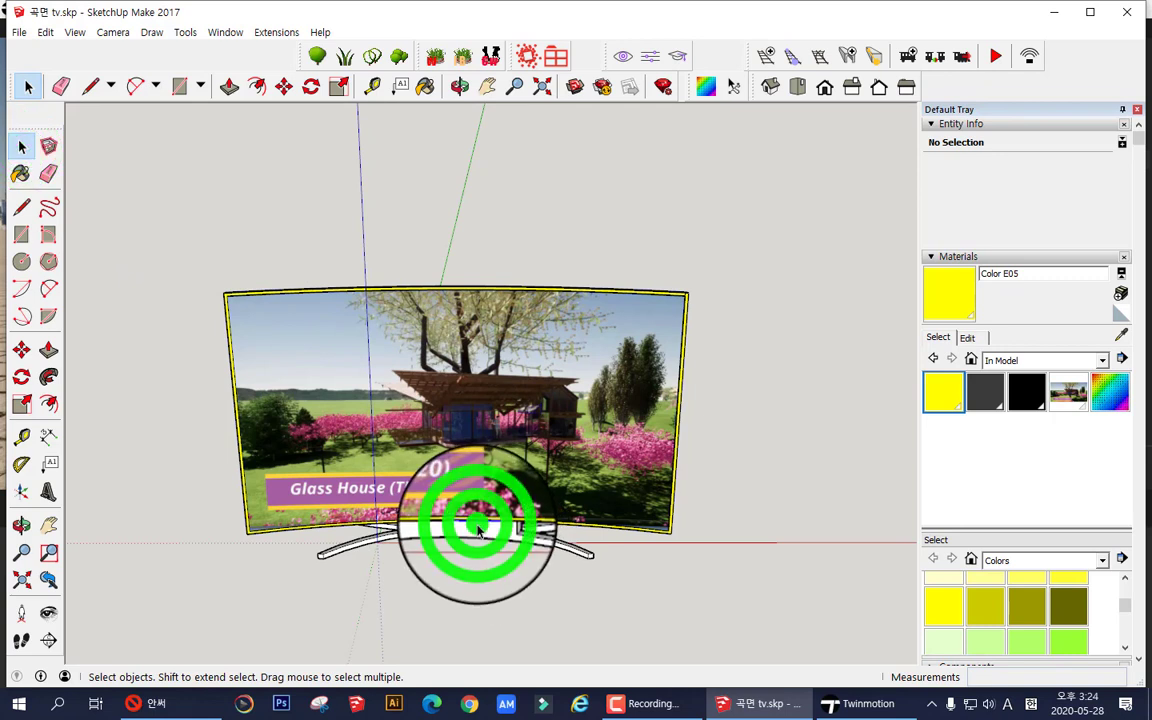
left_click(476, 535)
left_click(473, 529)
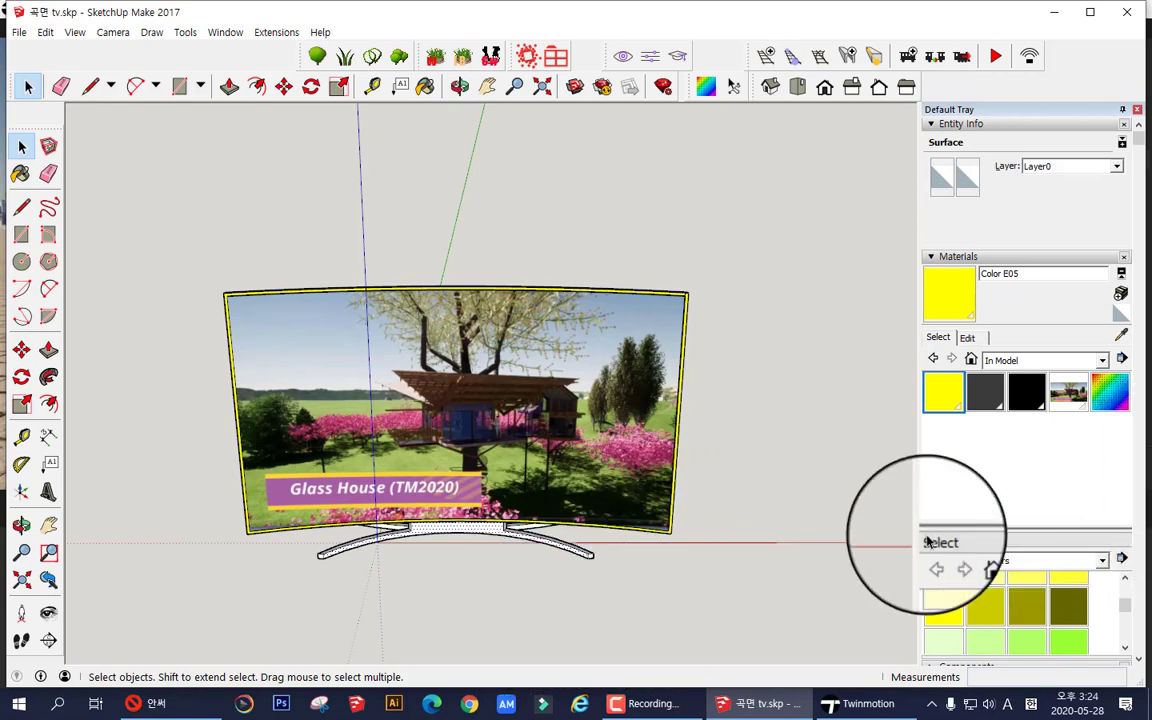
scroll(1018, 463, "down", 4)
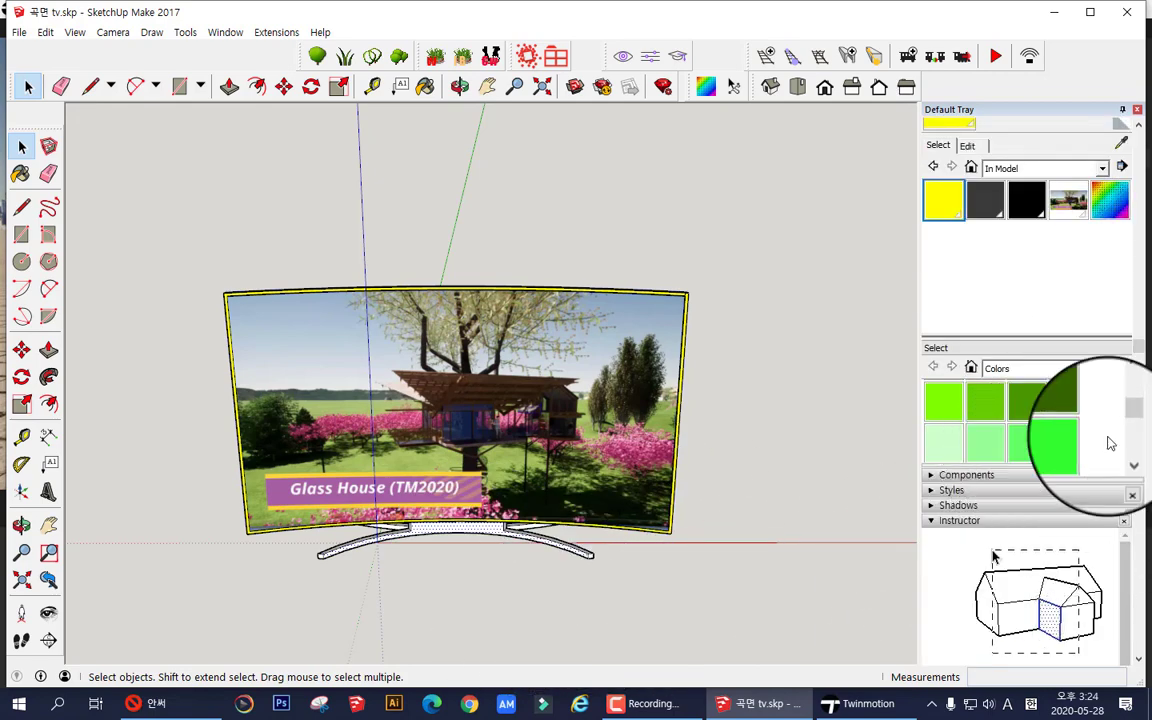
left_click_drag(1122, 414, 1127, 446)
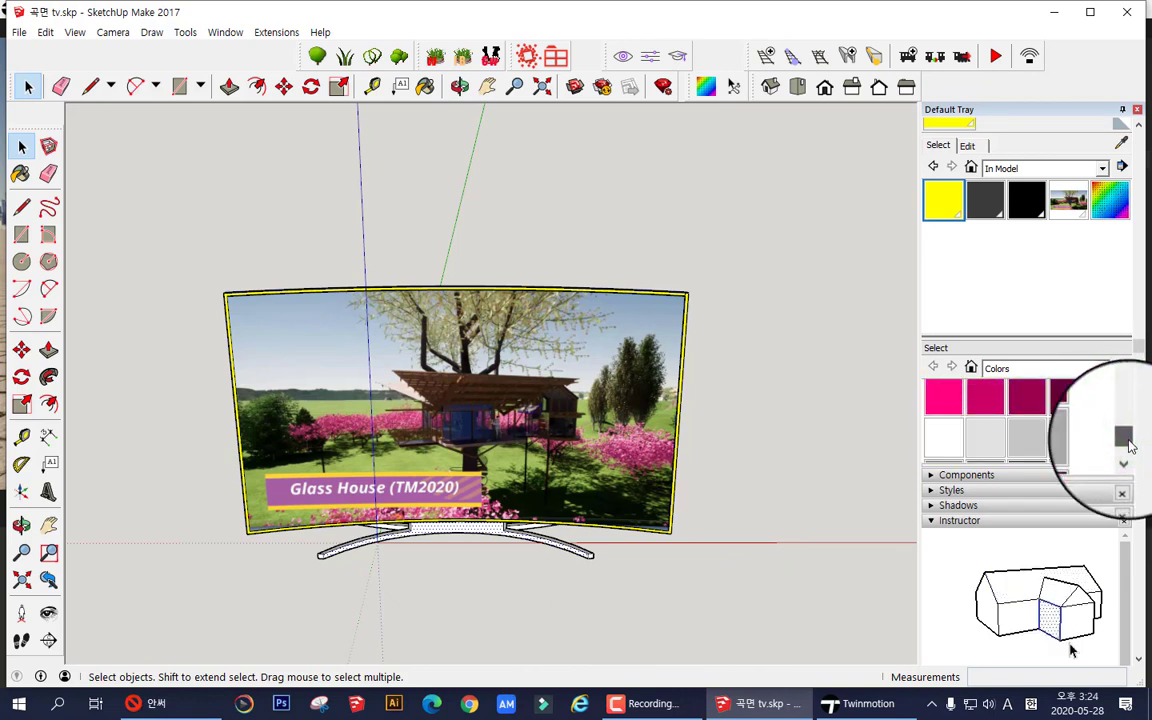
left_click(946, 388)
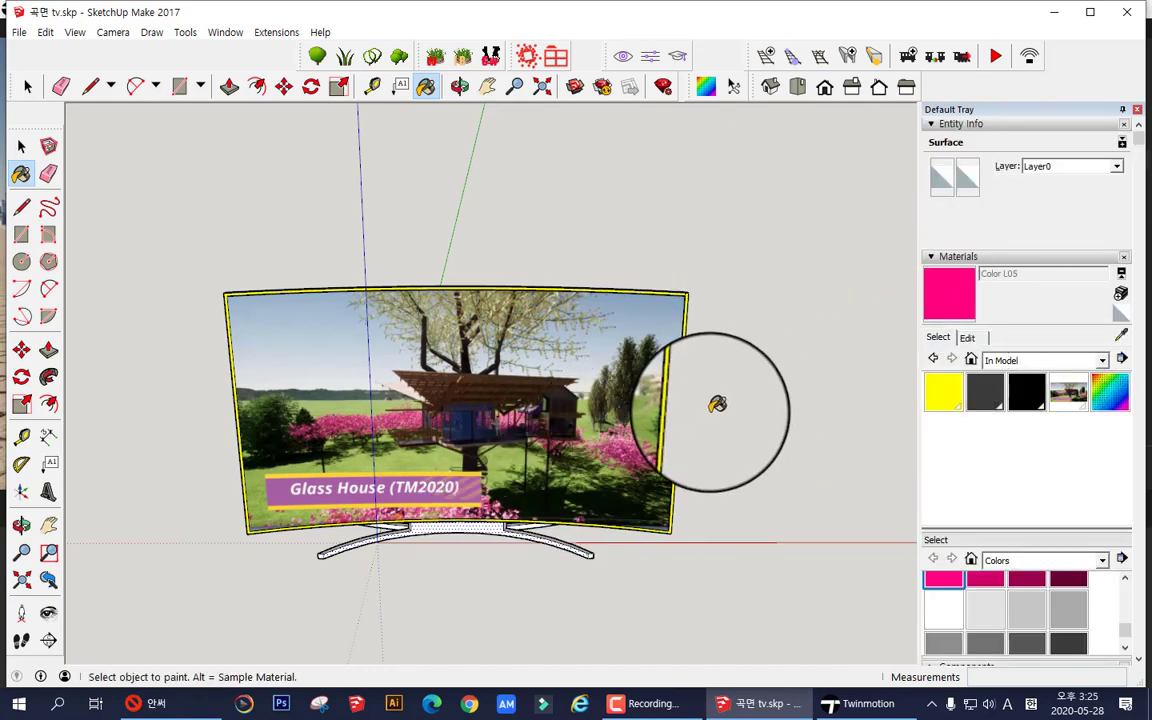
left_click(943, 305)
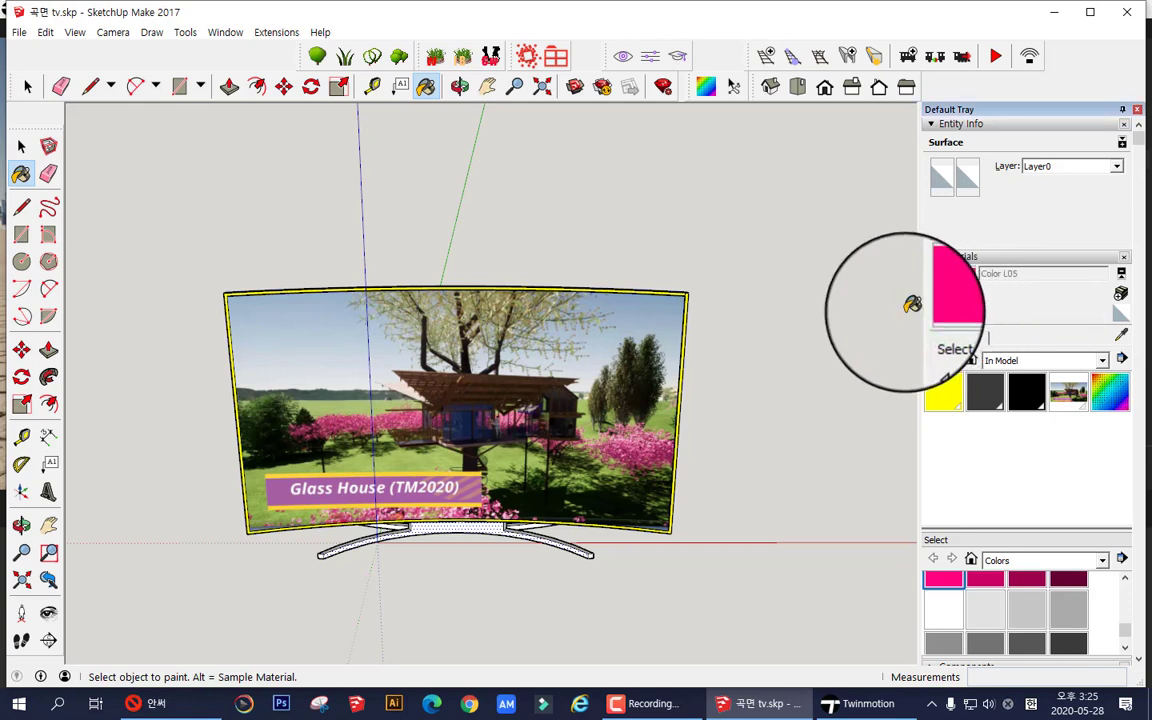
left_click(946, 299)
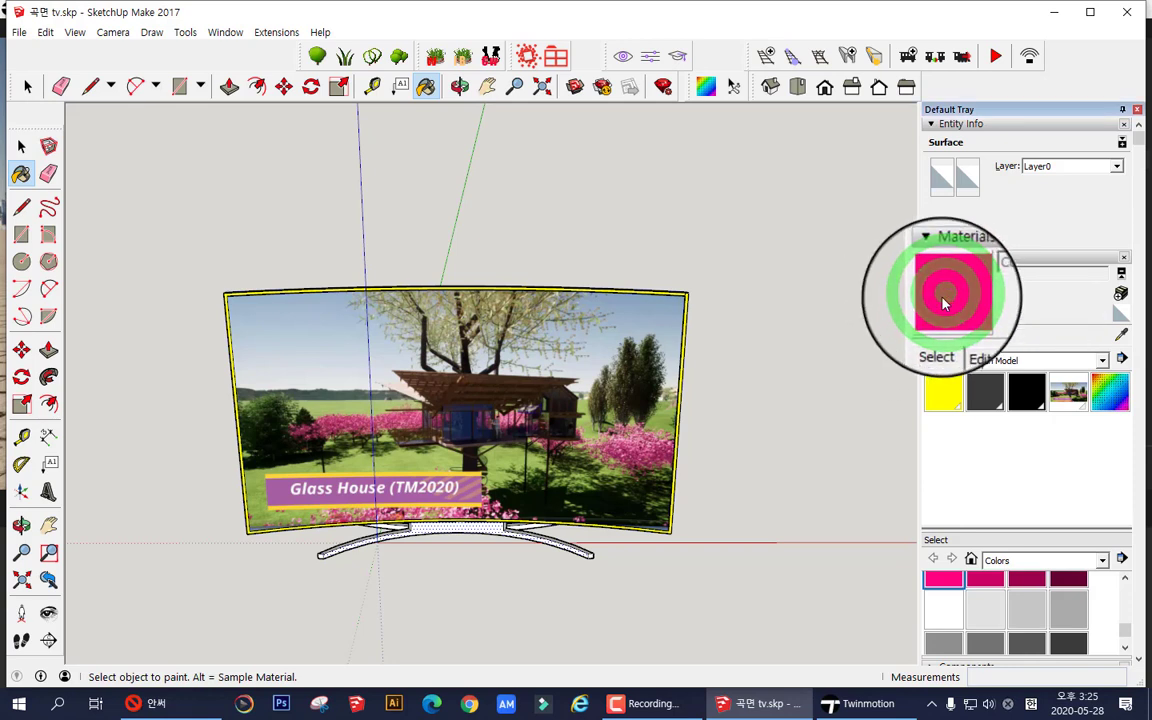
left_click(474, 525)
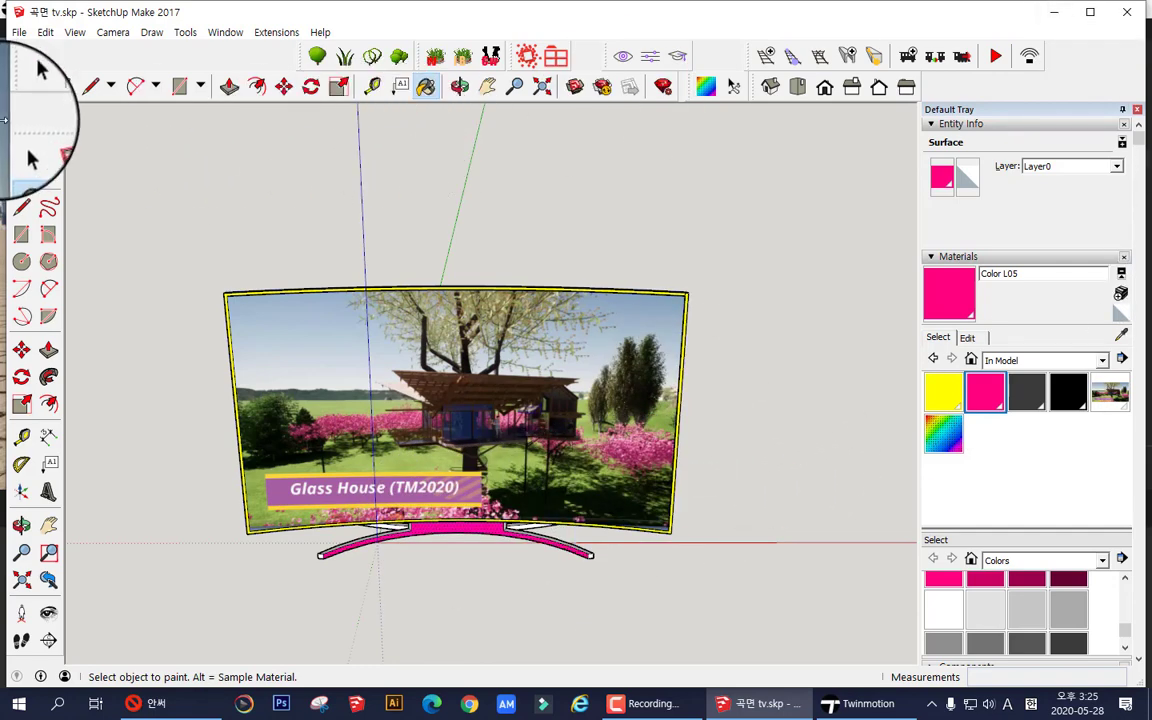
Step: Save the SketchUp model, and refresh the 곡면 tv import in Twinmotion to update the TV's colors
left_click(20, 33)
left_click(60, 95)
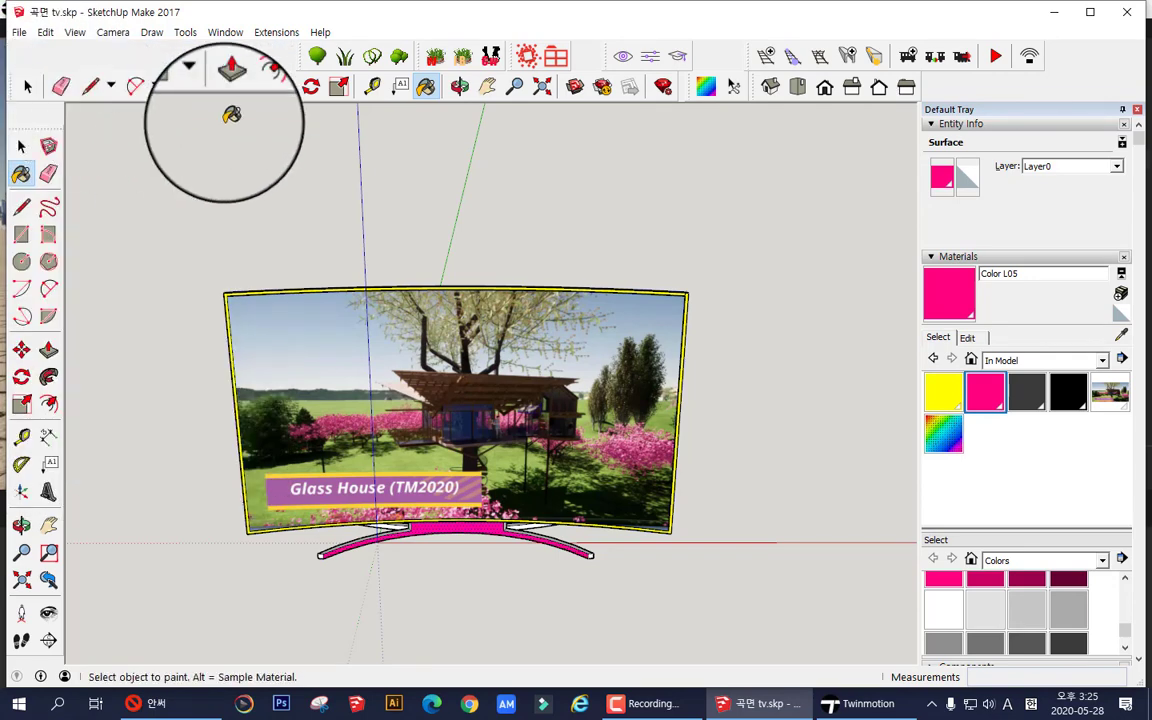
left_click(860, 703)
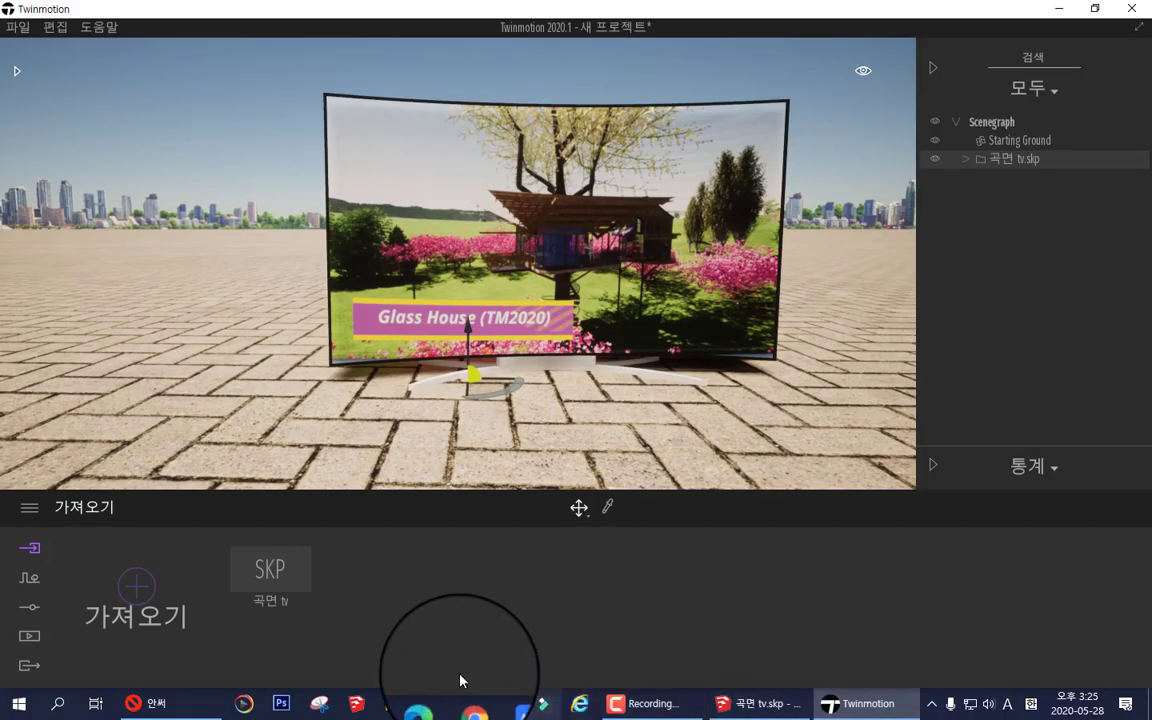
mouse_move(265, 590)
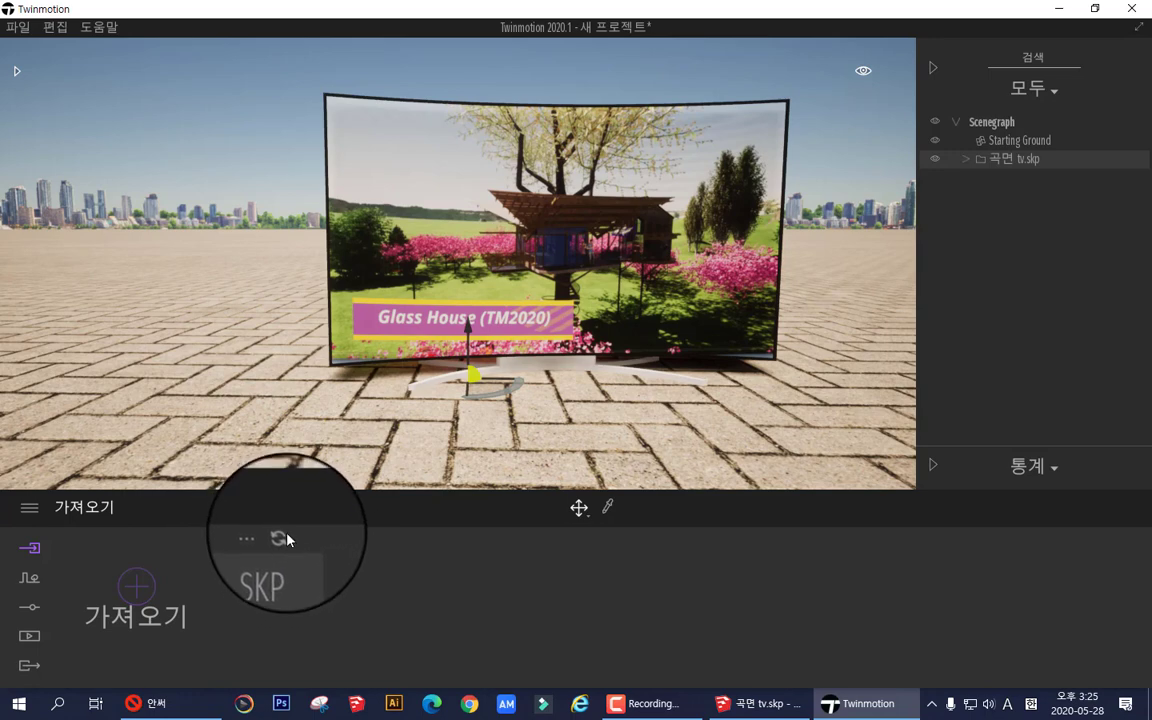
left_click(282, 540)
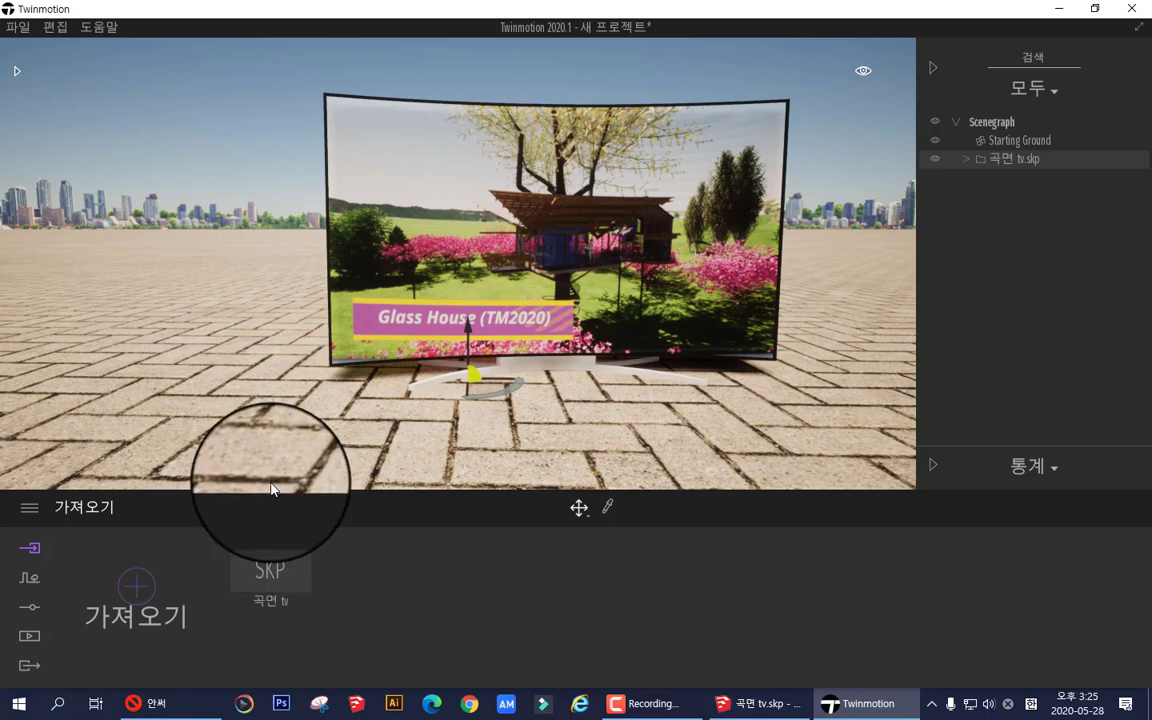
mouse_move(289, 566)
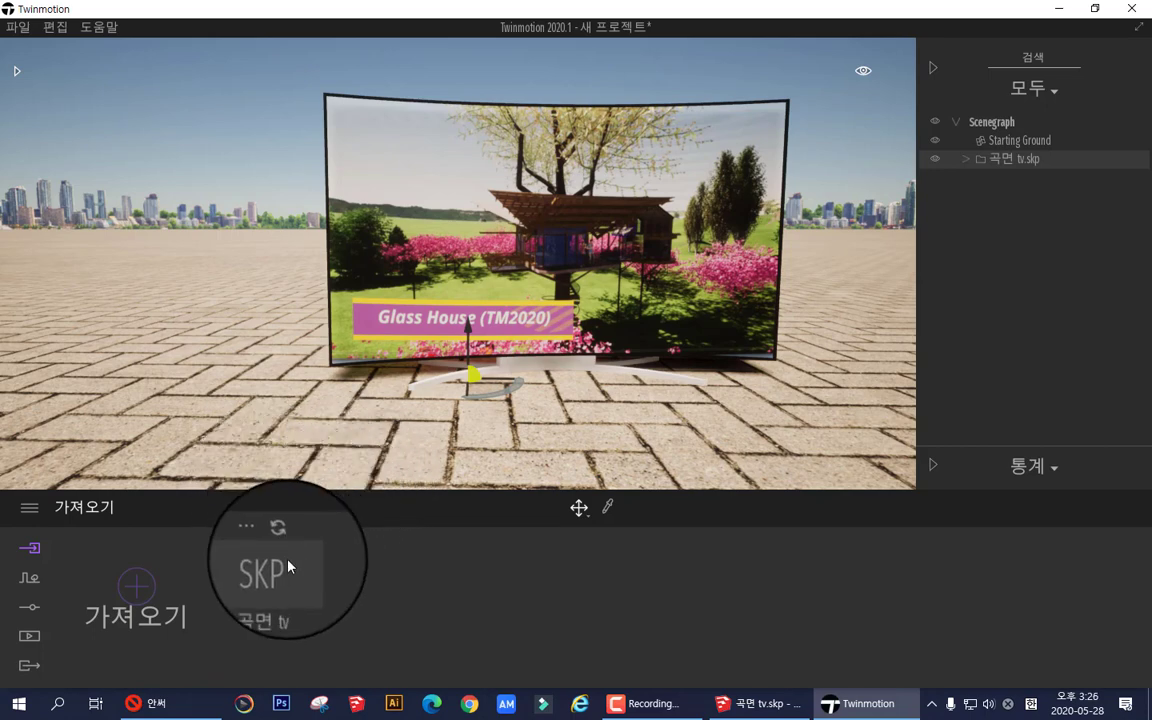
left_click(279, 540)
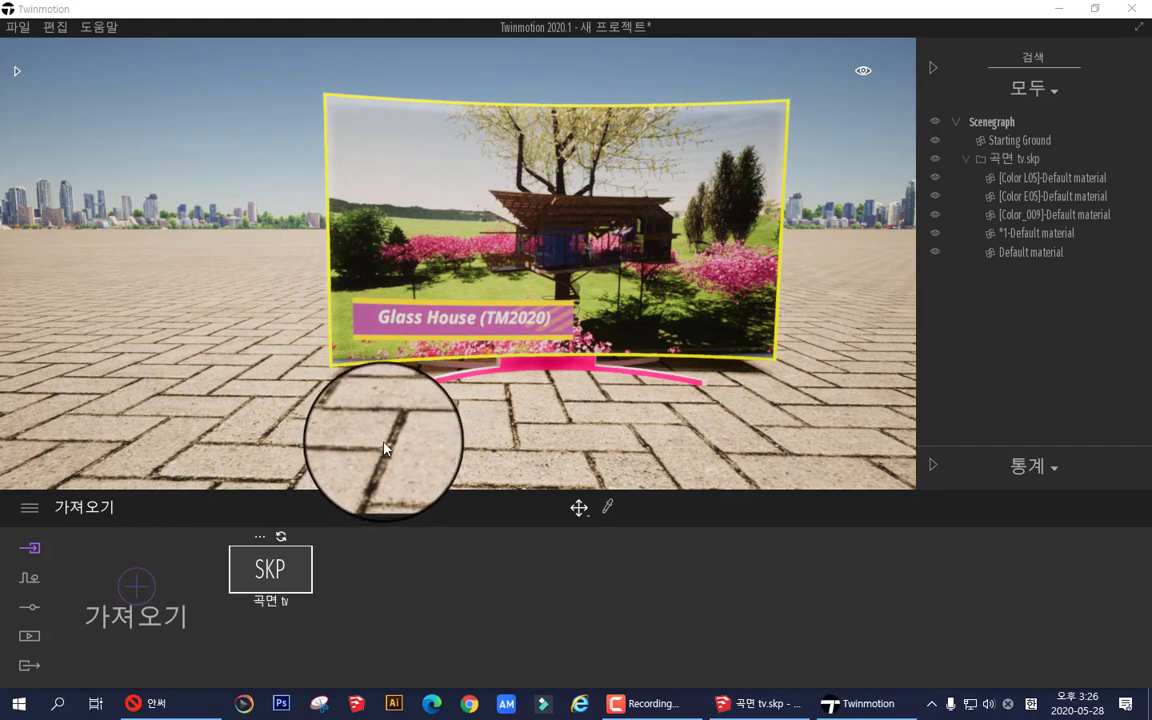
scroll(395, 445, "up", 3)
scroll(440, 447, "down", 3)
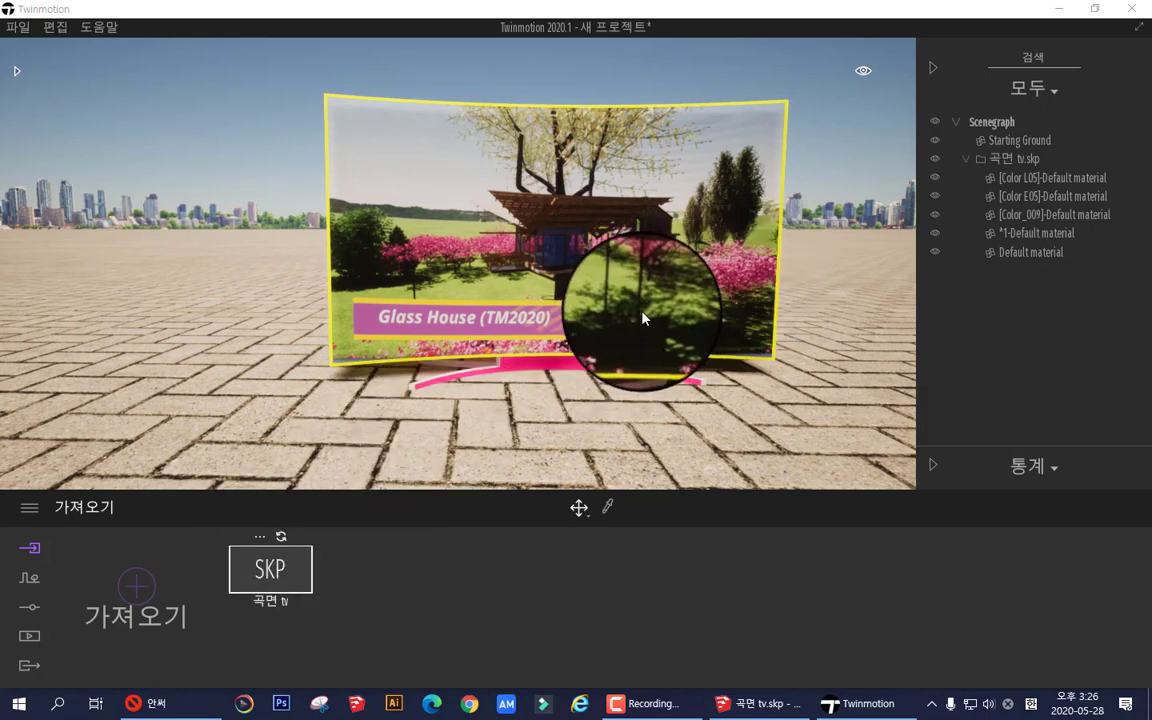
scroll(514, 362, "down", 2)
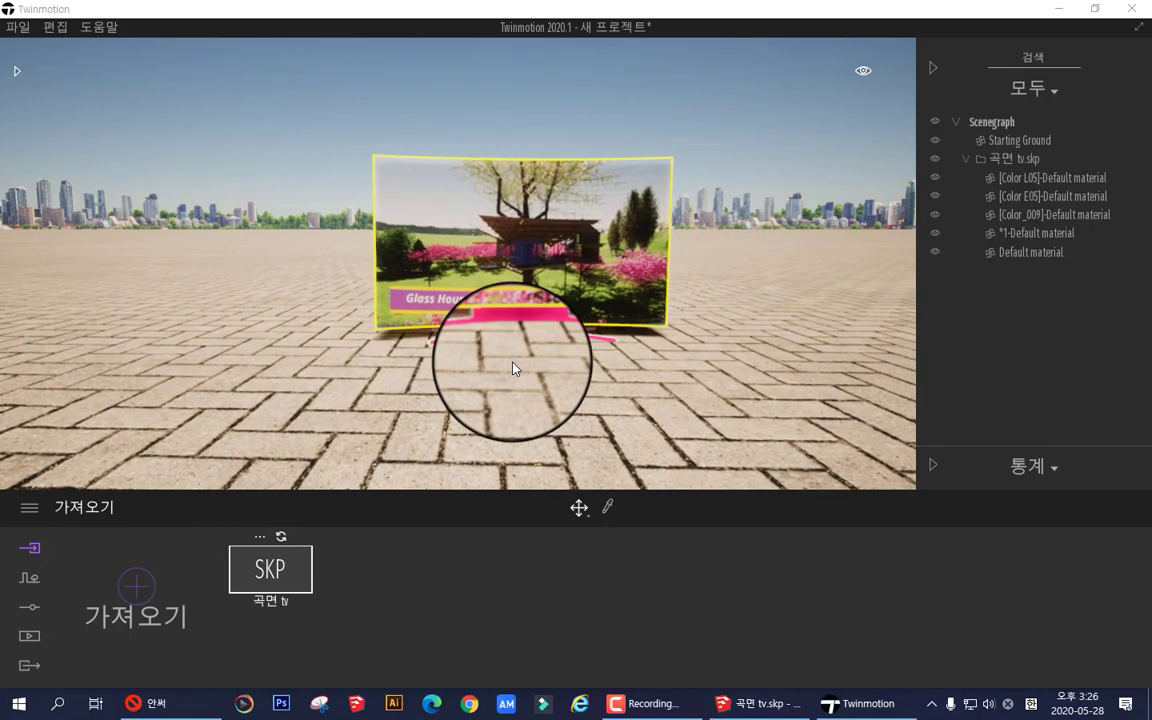
Step: Apply the Video sample material from the library's video materials to the curved TV's screen
scroll(515, 368, "up", 2)
scroll(514, 368, "up", 1)
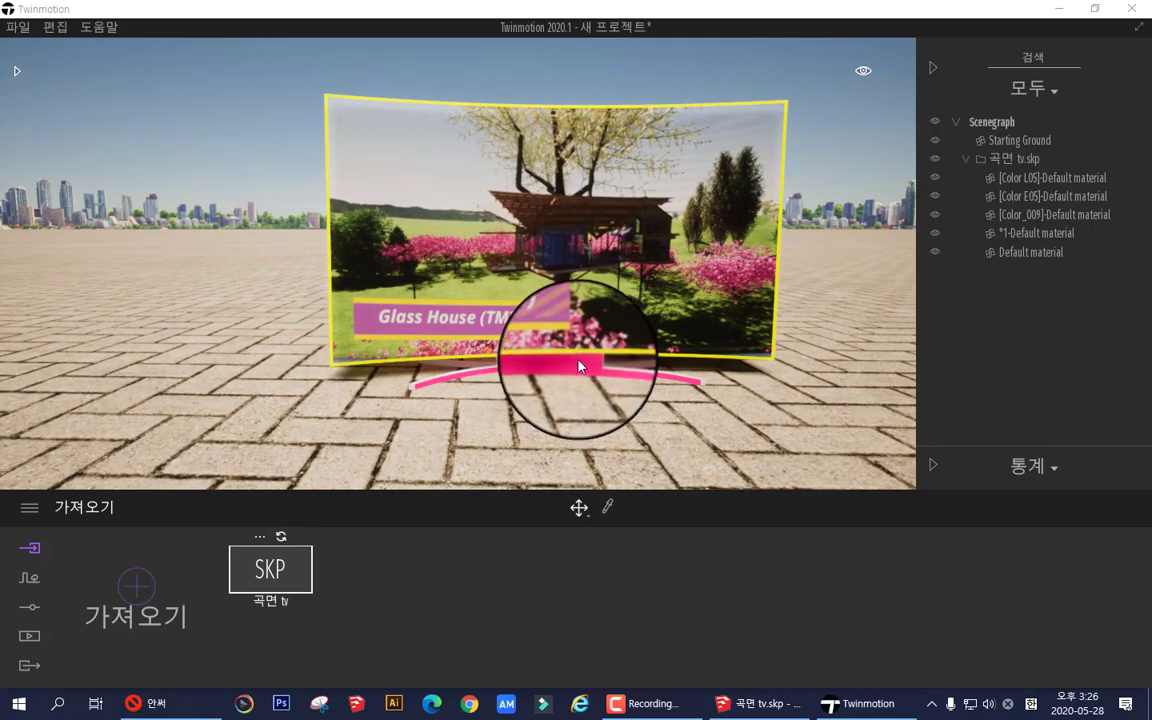
scroll(489, 221, "up", 3)
scroll(489, 221, "down", 4)
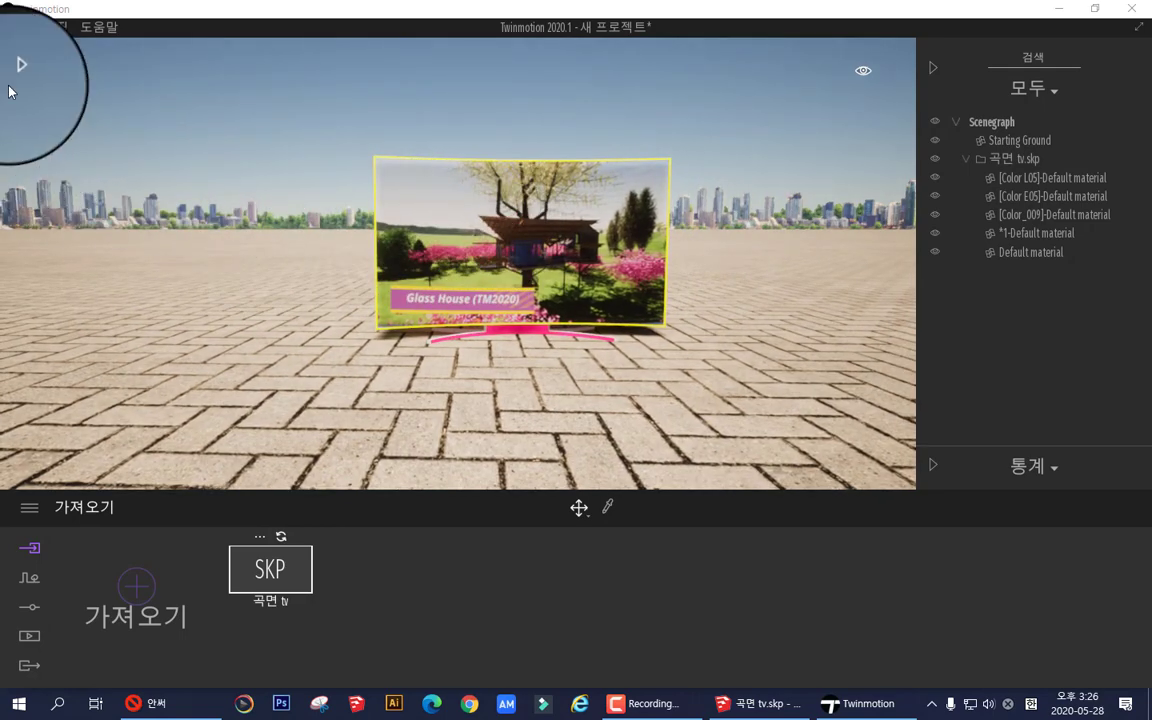
left_click(16, 72)
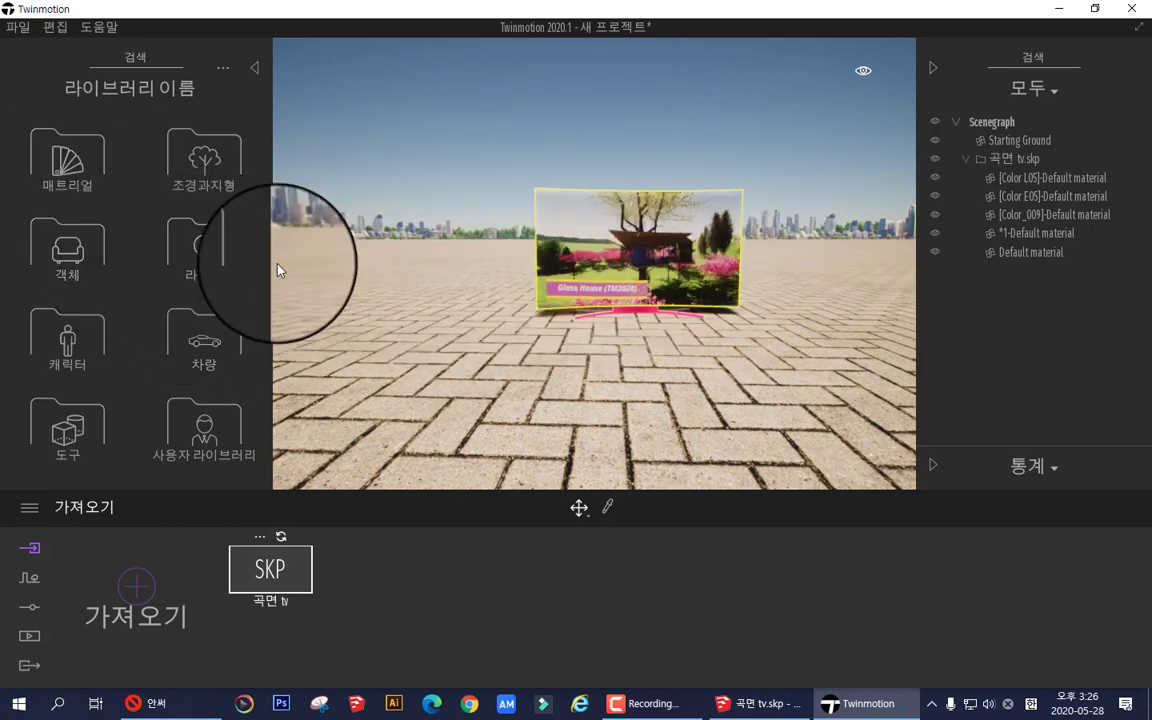
left_click(70, 160)
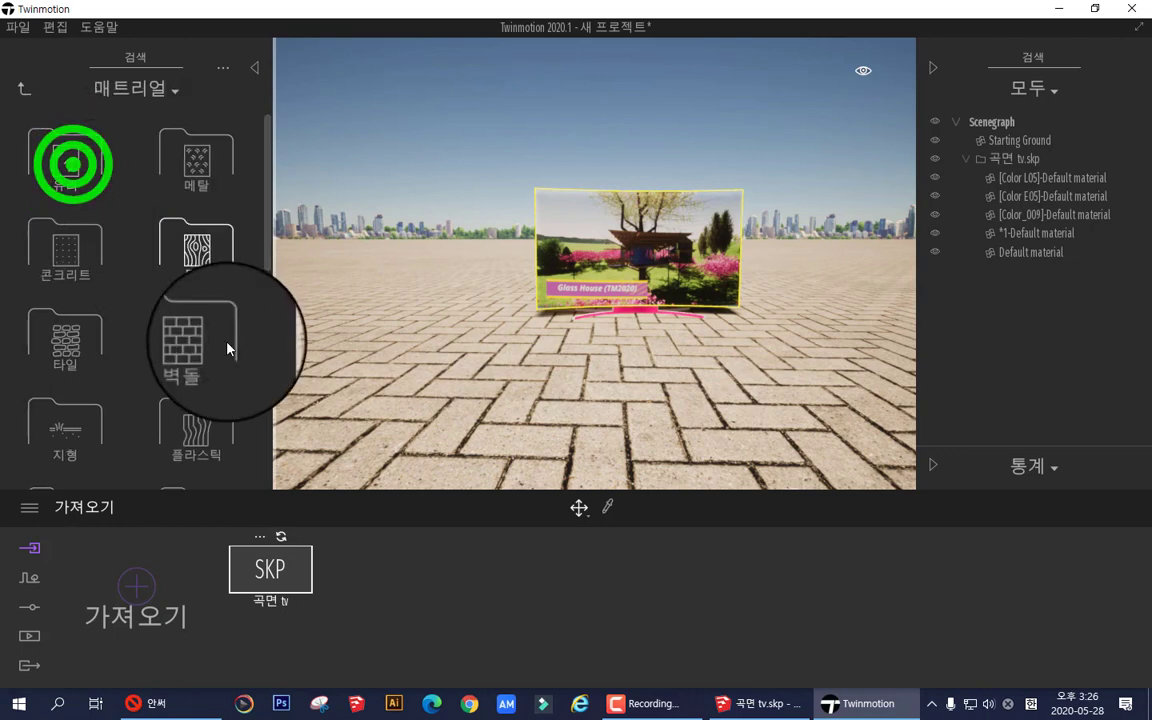
scroll(228, 350, "down", 5)
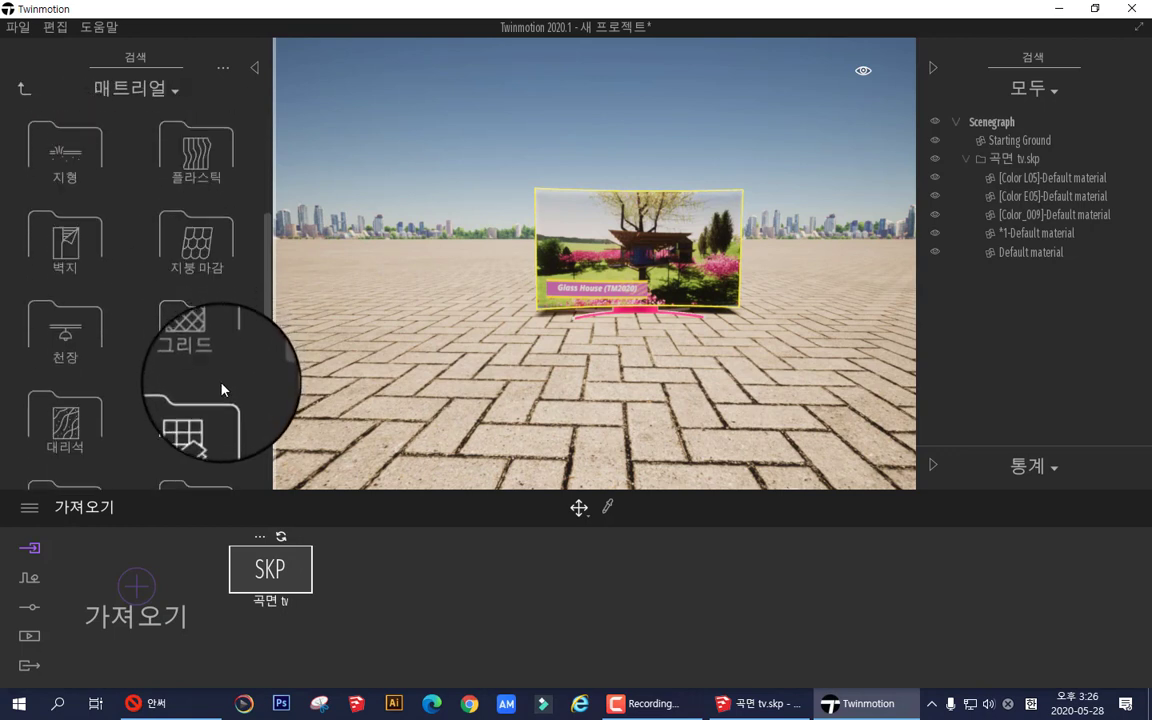
scroll(220, 395, "down", 4)
left_click(210, 425)
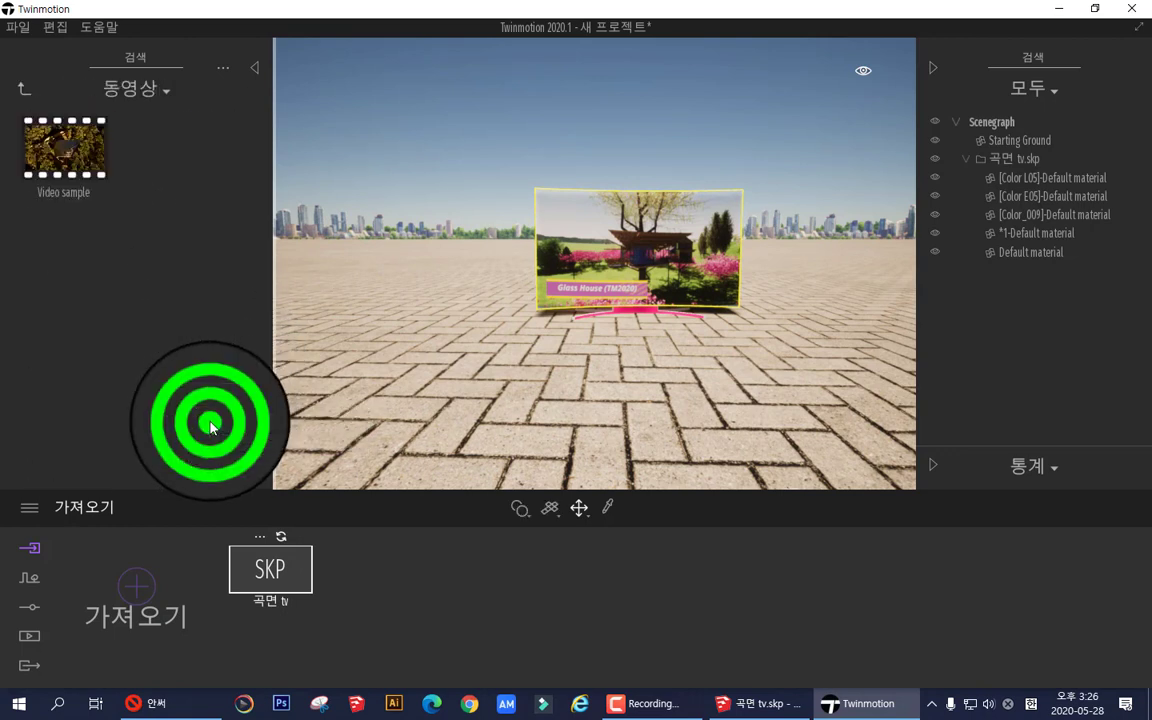
left_click_drag(60, 155, 572, 268)
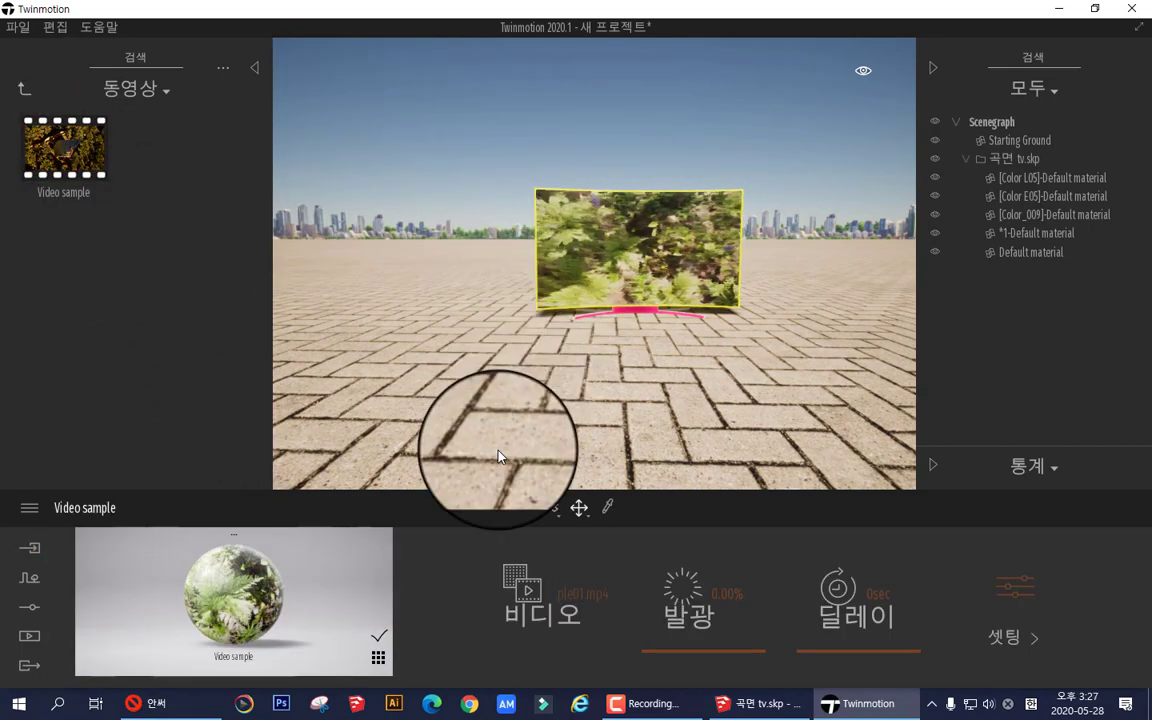
Step: Replace the Video sample material's clip with 겨울왕국.mp4 from the utube folder in the computer's Videos (동영상) folder
left_click(561, 597)
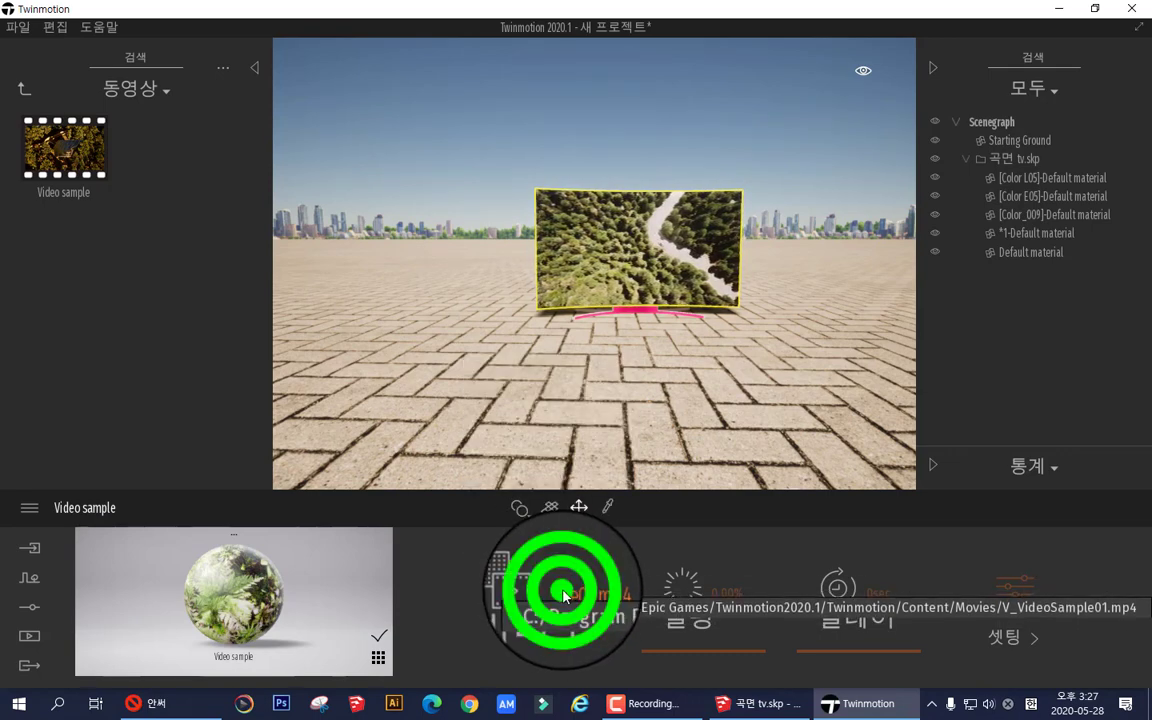
left_click(497, 489)
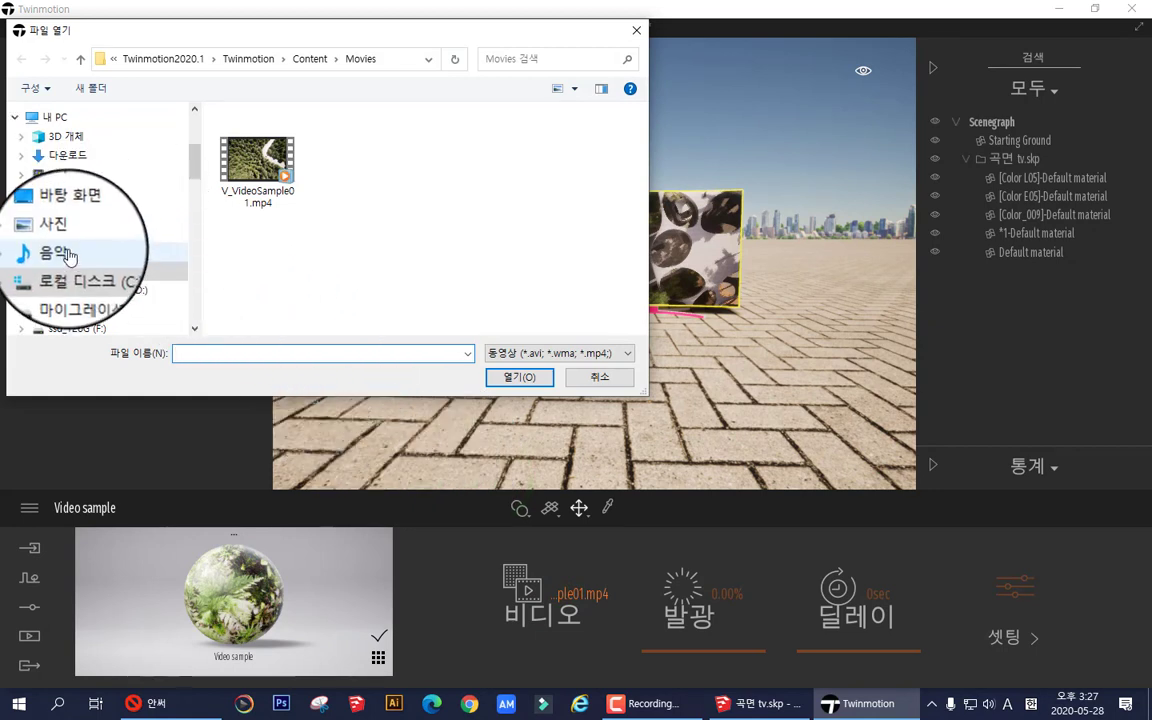
left_click(64, 177)
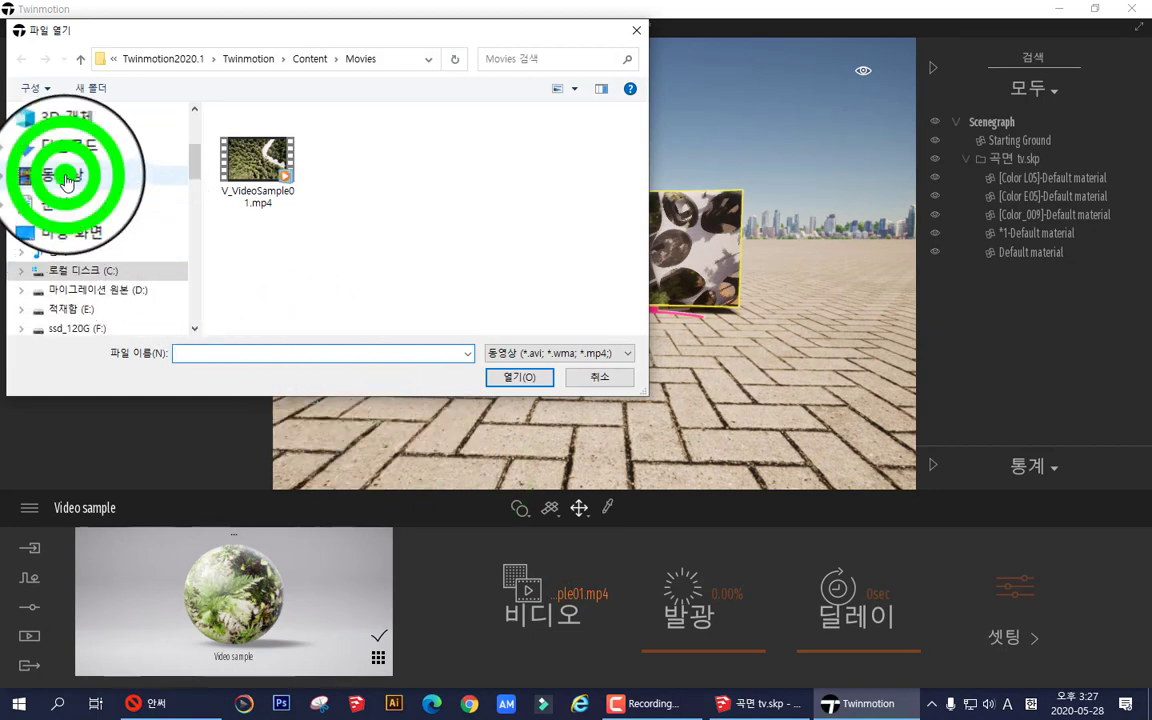
double_click(456, 175)
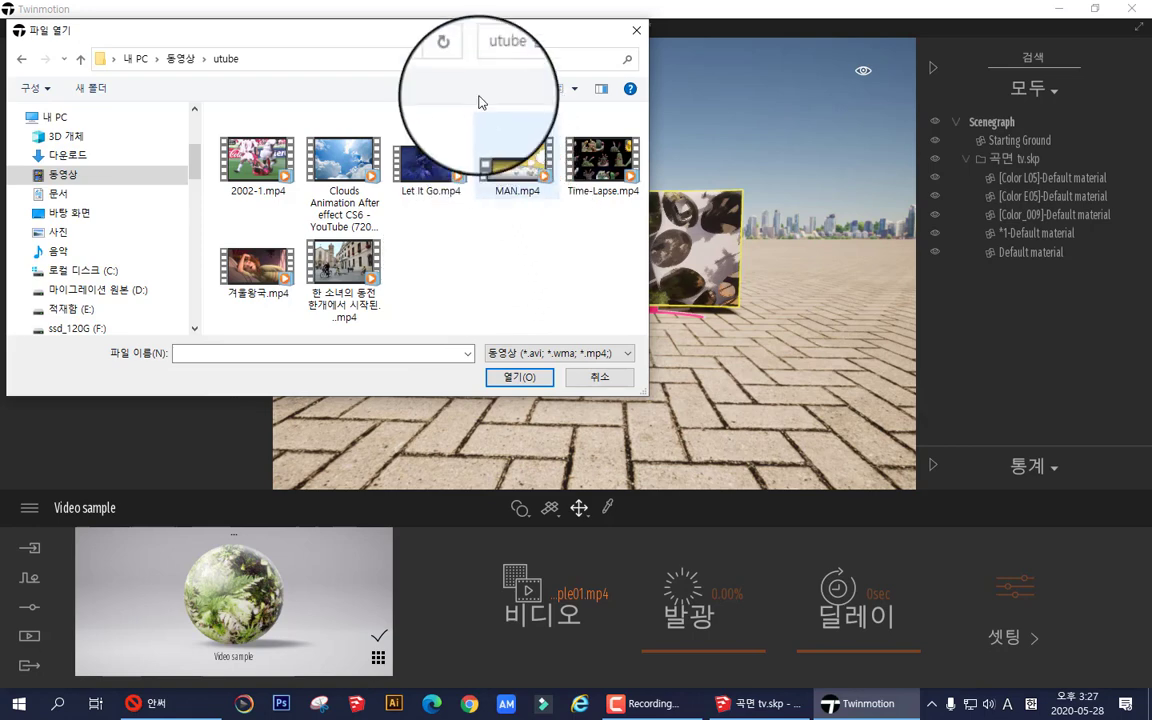
left_click_drag(457, 30, 390, 41)
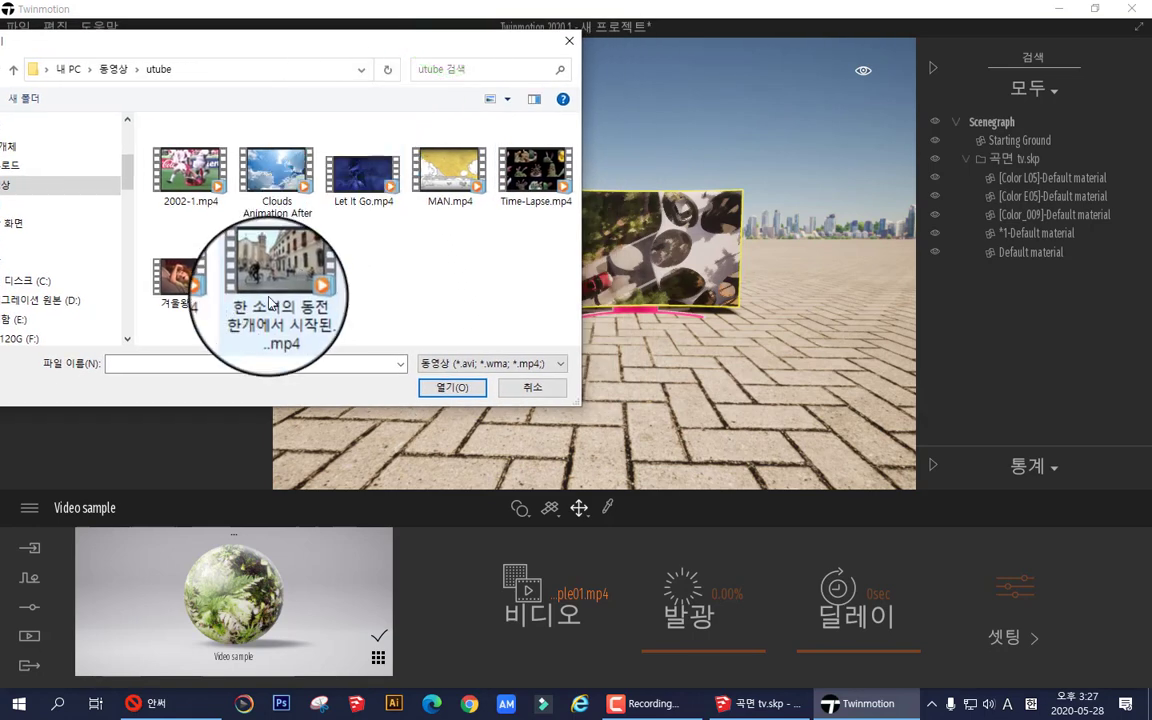
left_click(200, 286)
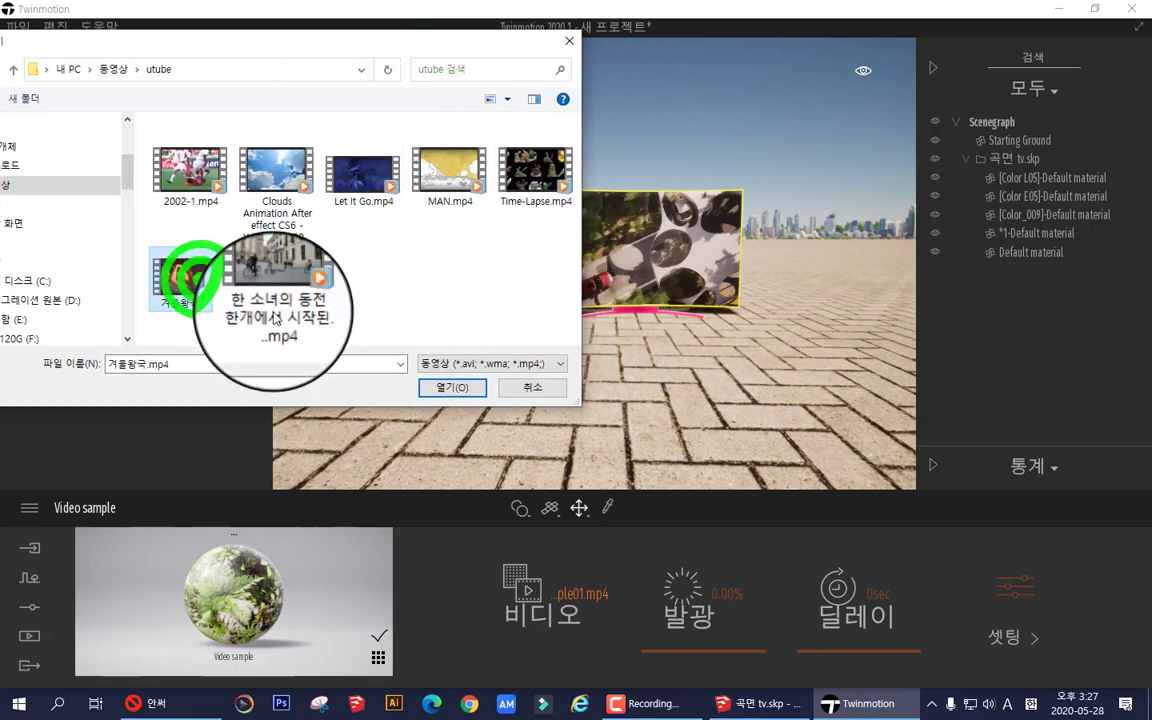
left_click(446, 389)
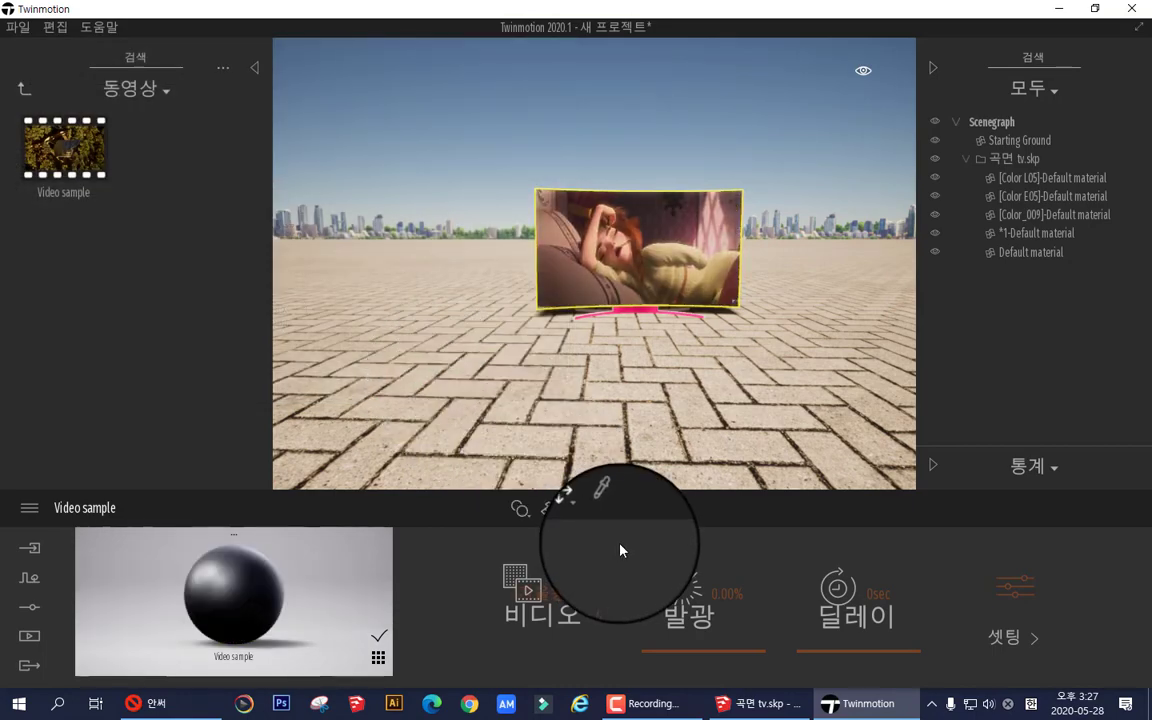
Step: Examine the video playing on the curved TV screen up close and from farther back, with the library hidden
scroll(585, 432, "up", 5)
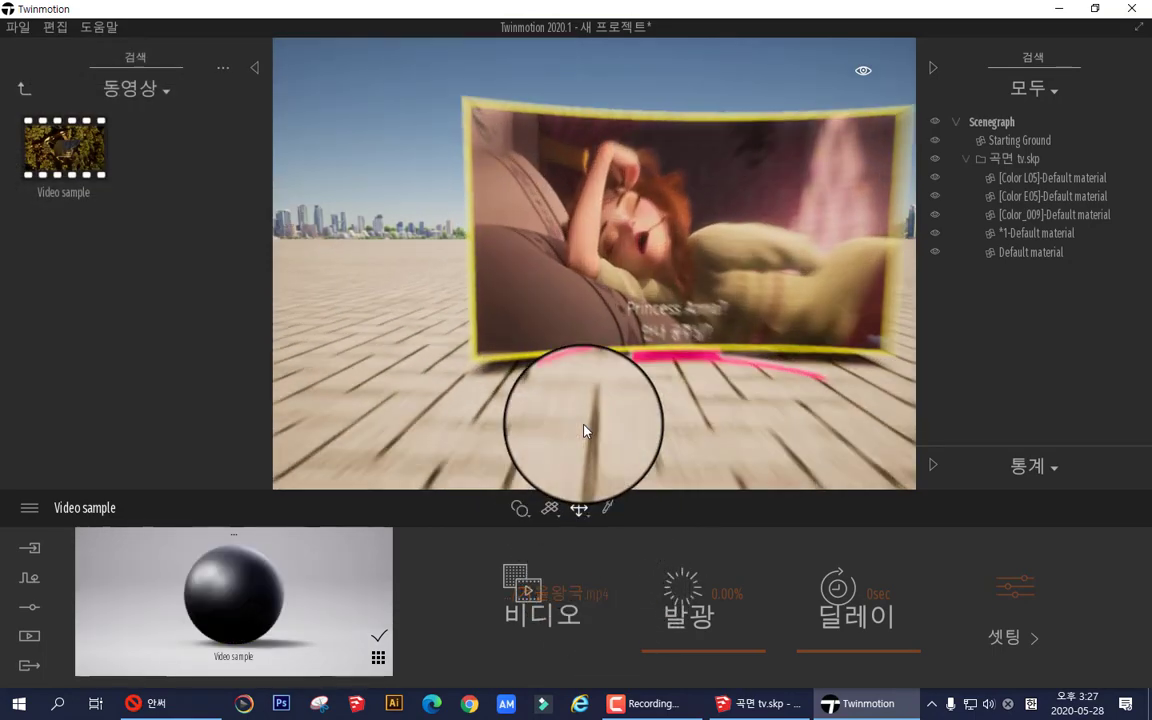
right_click_drag(578, 424, 308, 177)
left_click(254, 67)
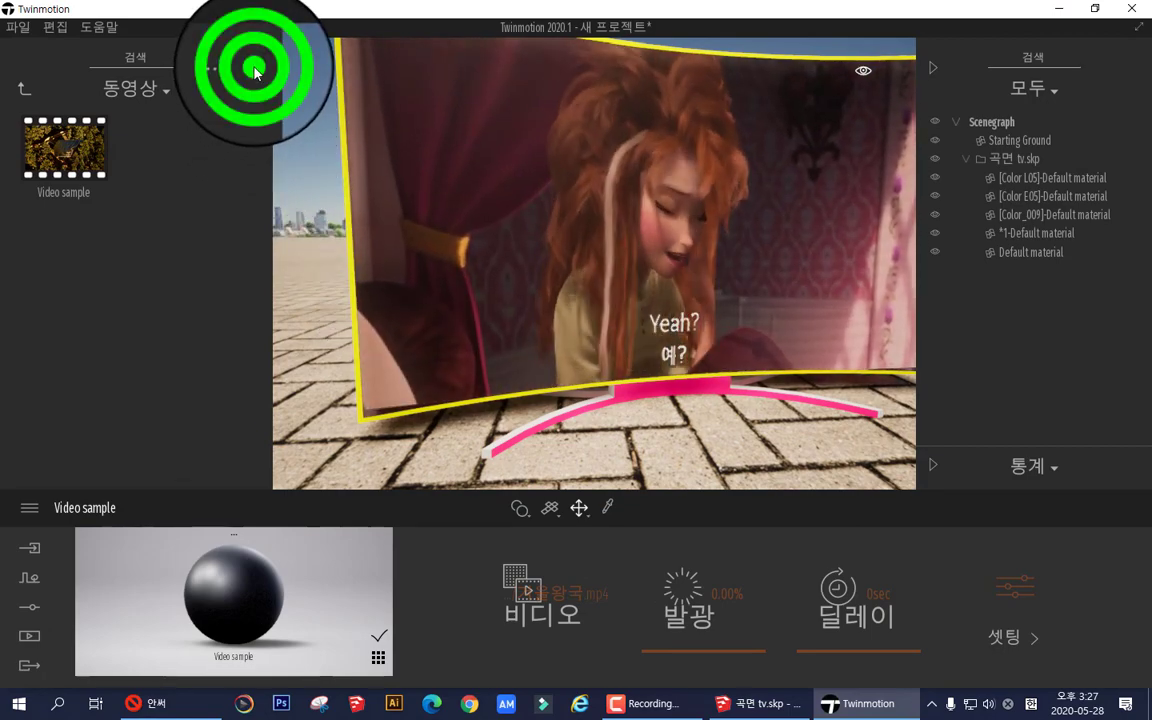
scroll(465, 365, "down", 5)
scroll(468, 366, "up", 2)
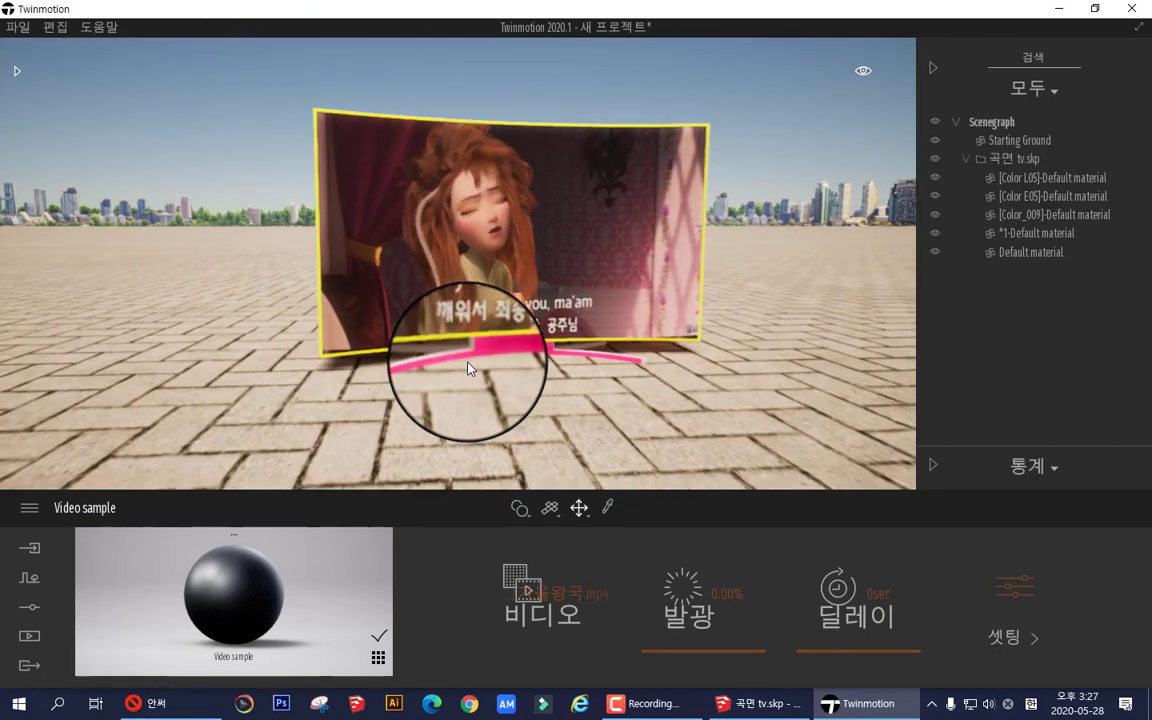
scroll(468, 368, "up", 3)
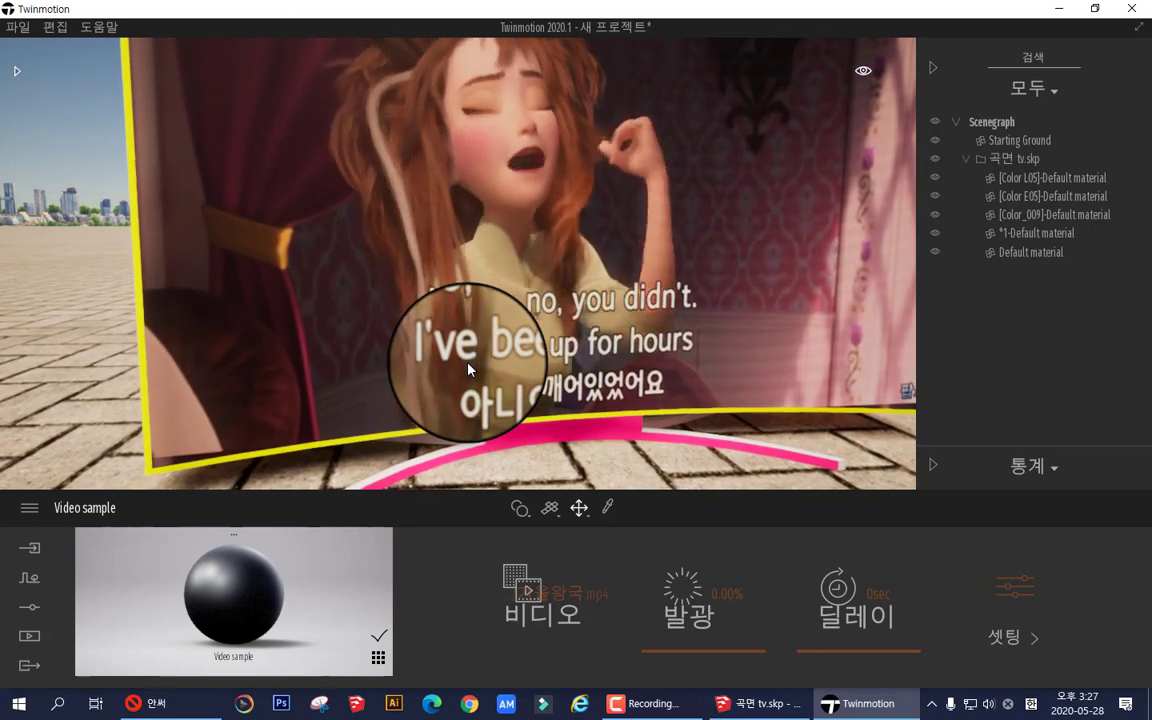
scroll(468, 369, "down", 3)
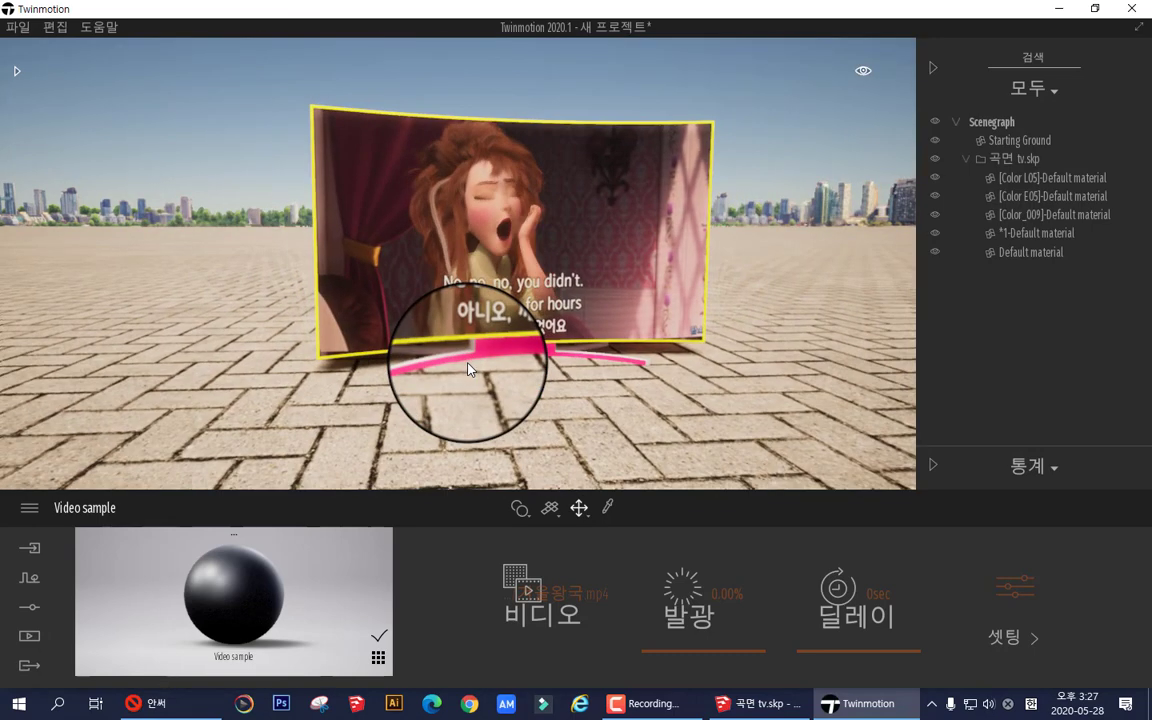
Step: Try out the scale setting of the TV's video material and open its axis settings for X and Y stretch and shift
left_click(1018, 594)
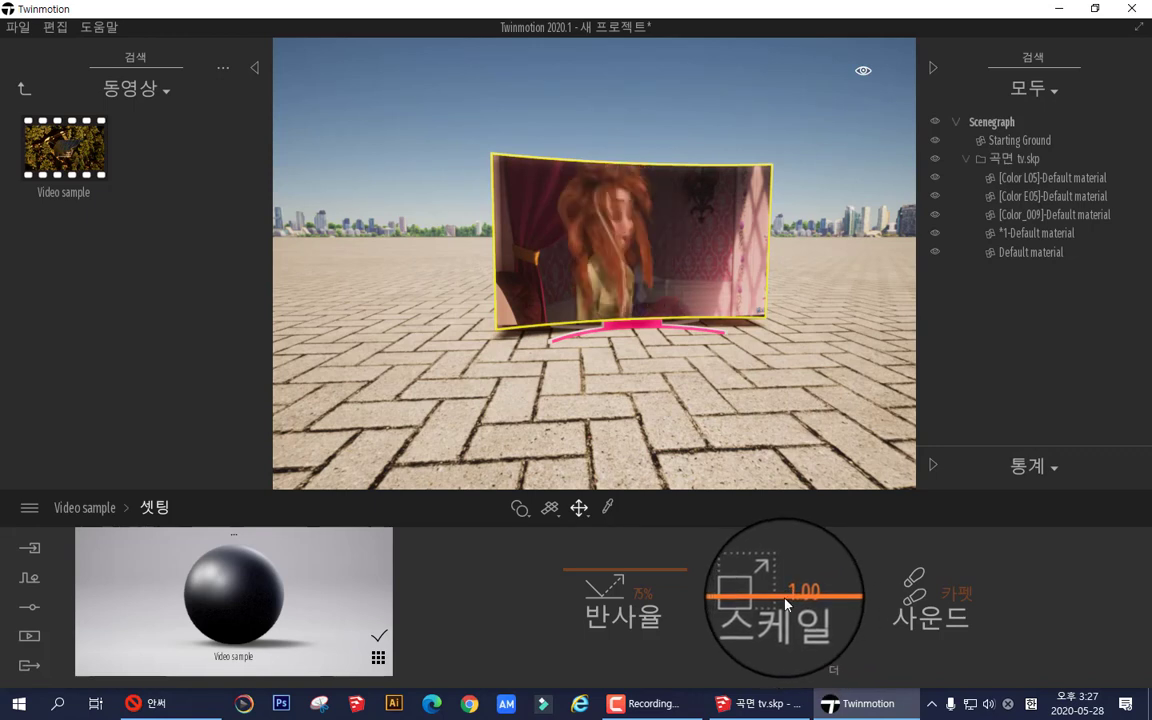
left_click_drag(790, 594, 789, 568)
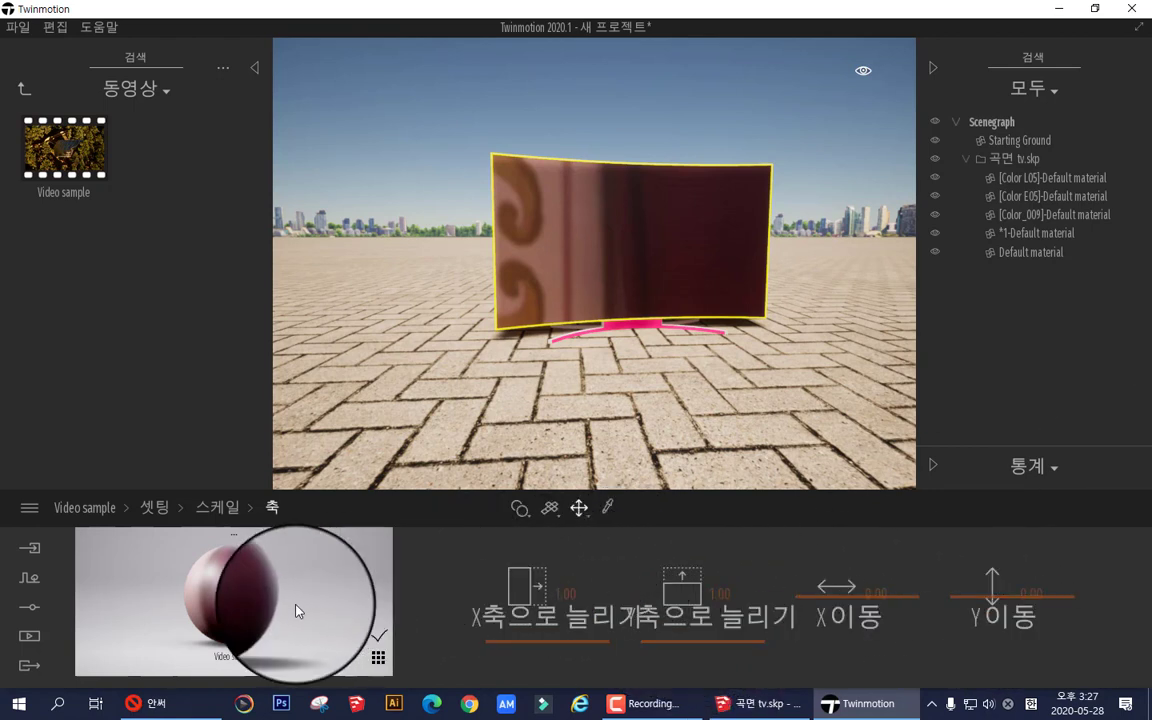
scroll(548, 434, "up", 5)
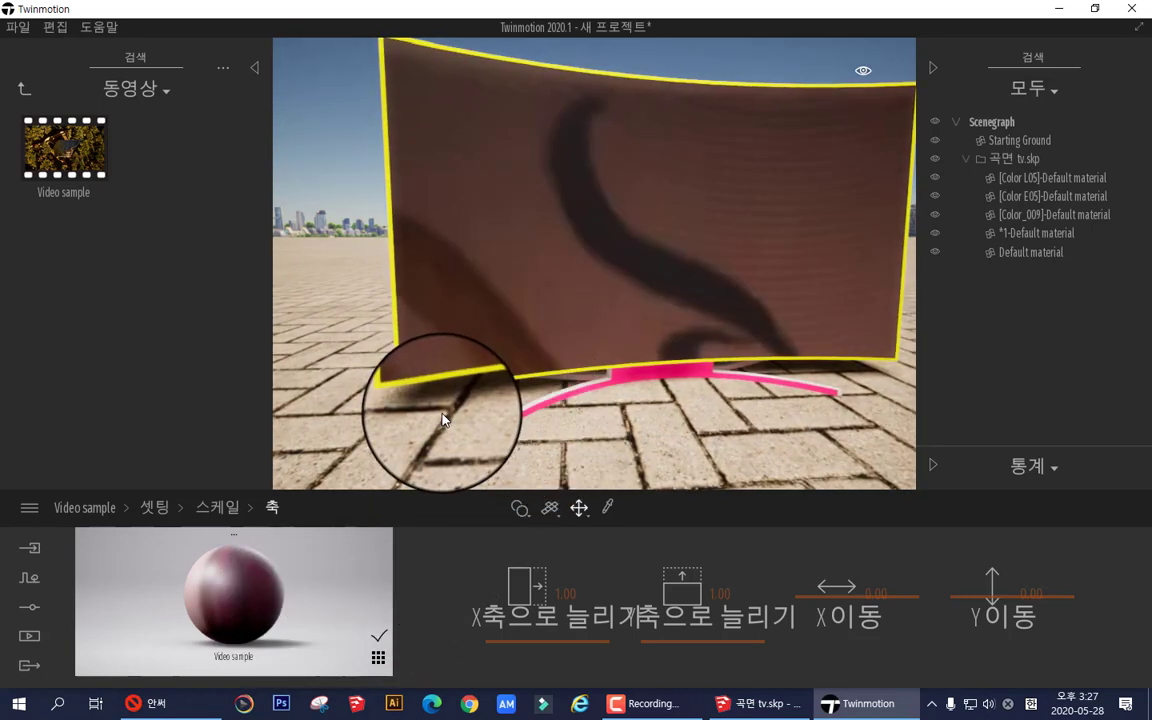
scroll(447, 416, "down", 5)
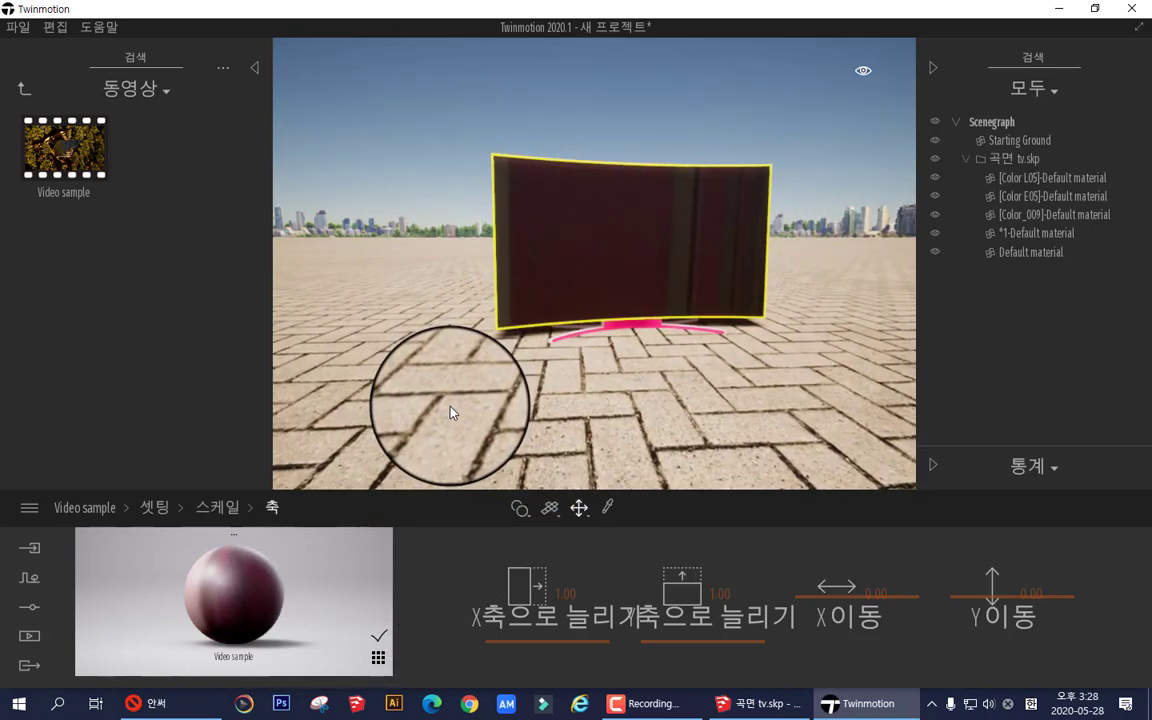